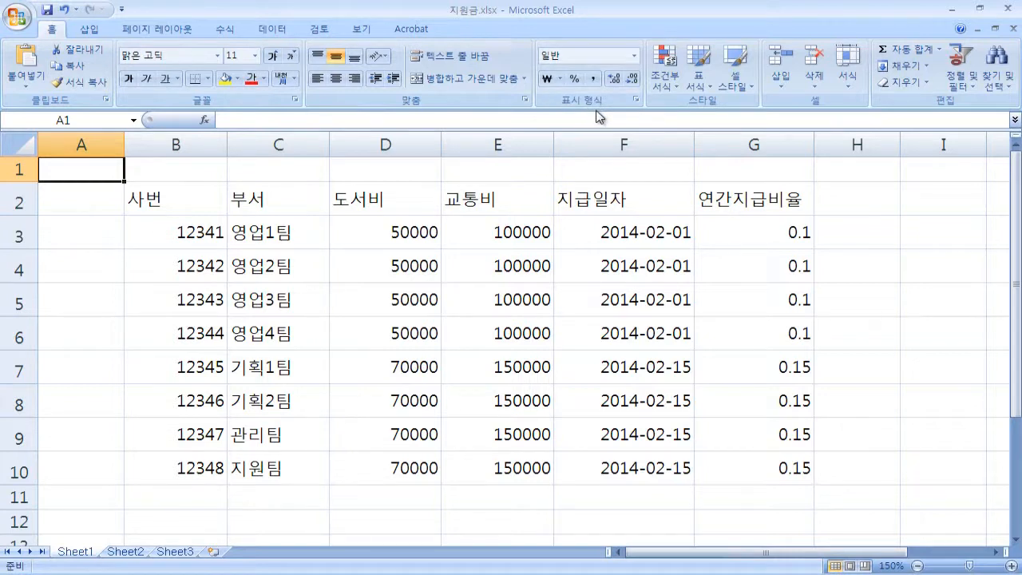
left_click(189, 208)
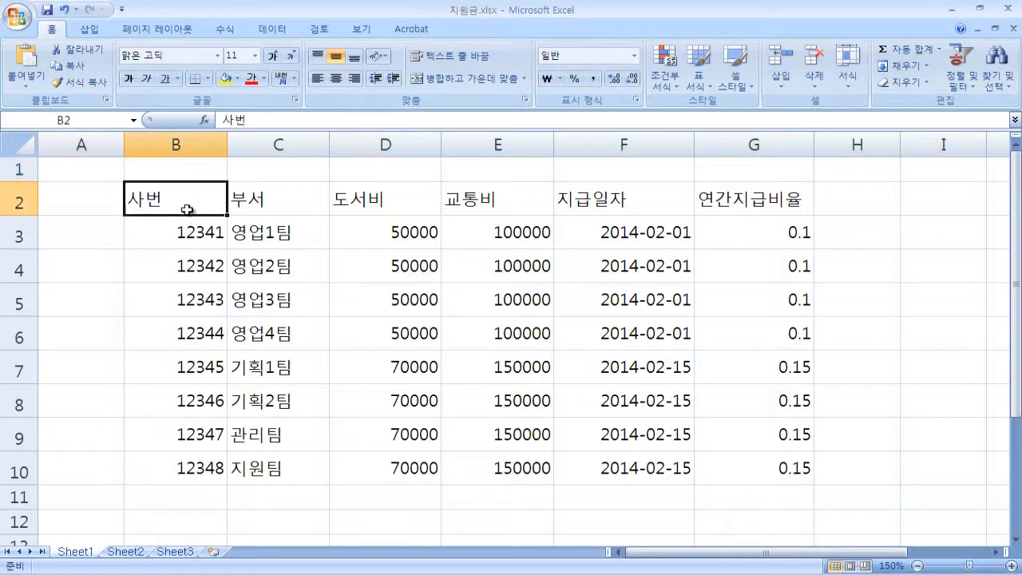
left_click(273, 209)
left_click(397, 206)
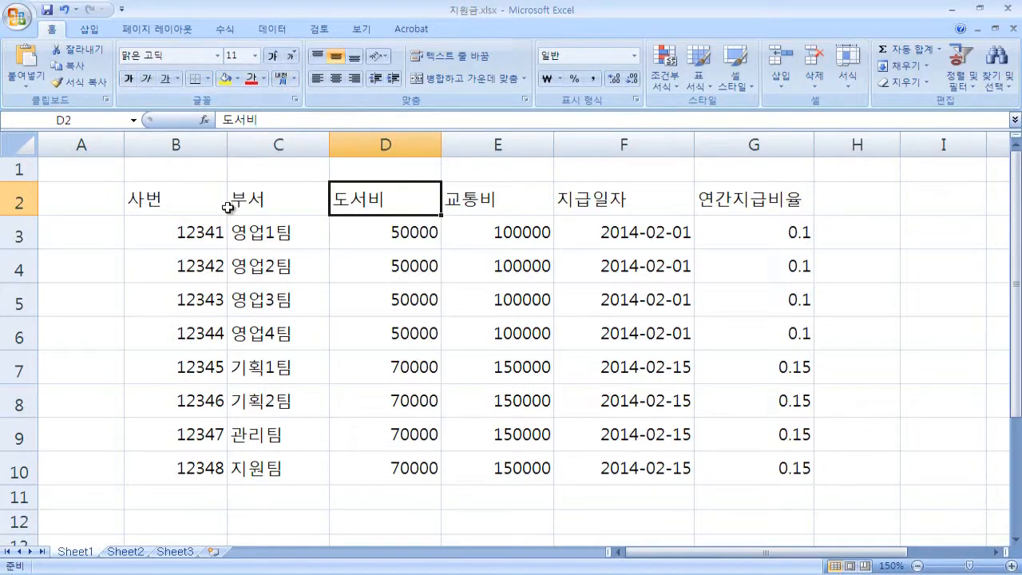
left_click(183, 200)
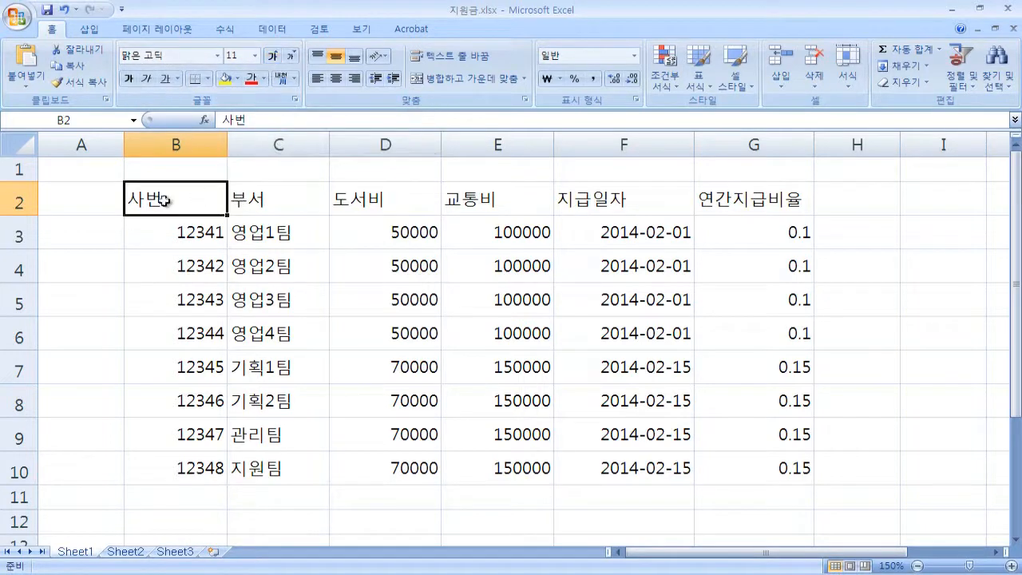
Try font sizes 12 and 13 on the header cells B2:G2, and set the size back to 11.
left_click_drag(171, 195, 730, 196)
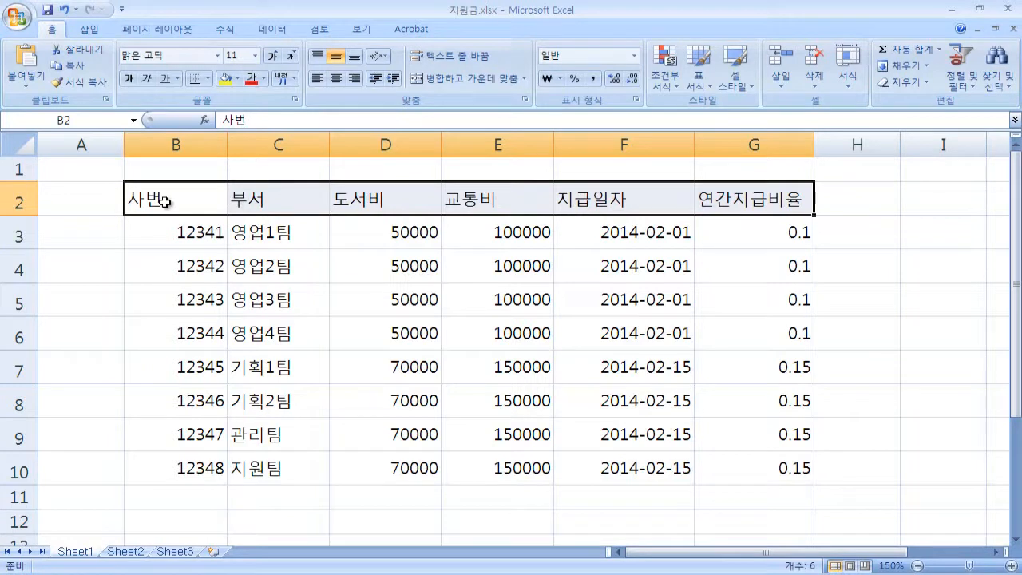
left_click(255, 57)
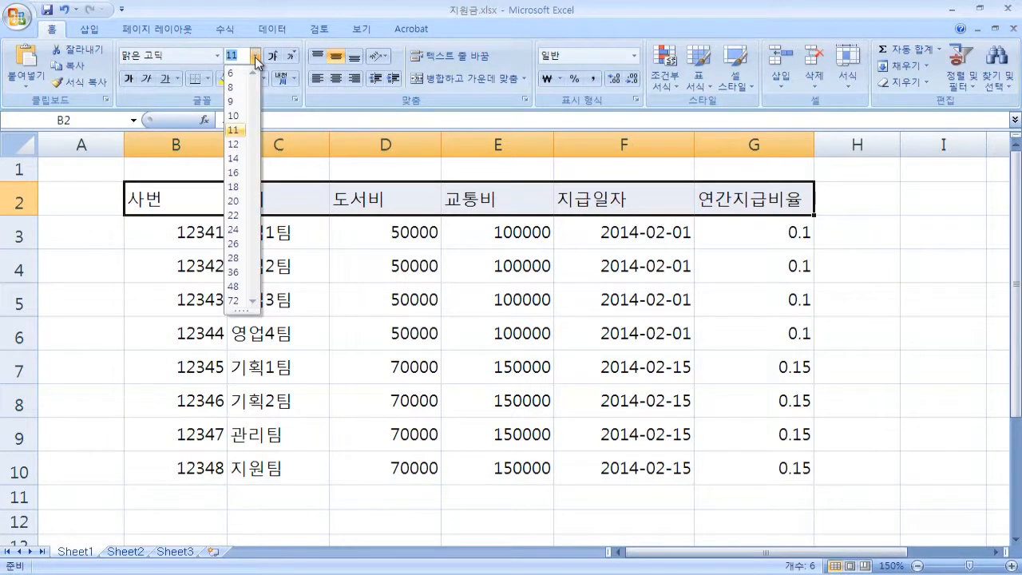
left_click(234, 144)
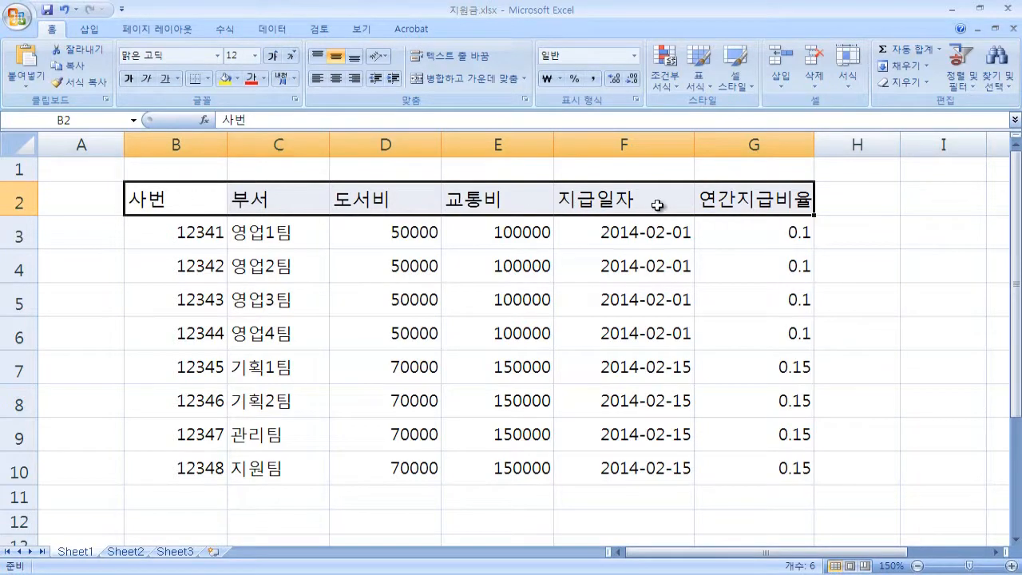
left_click(256, 56)
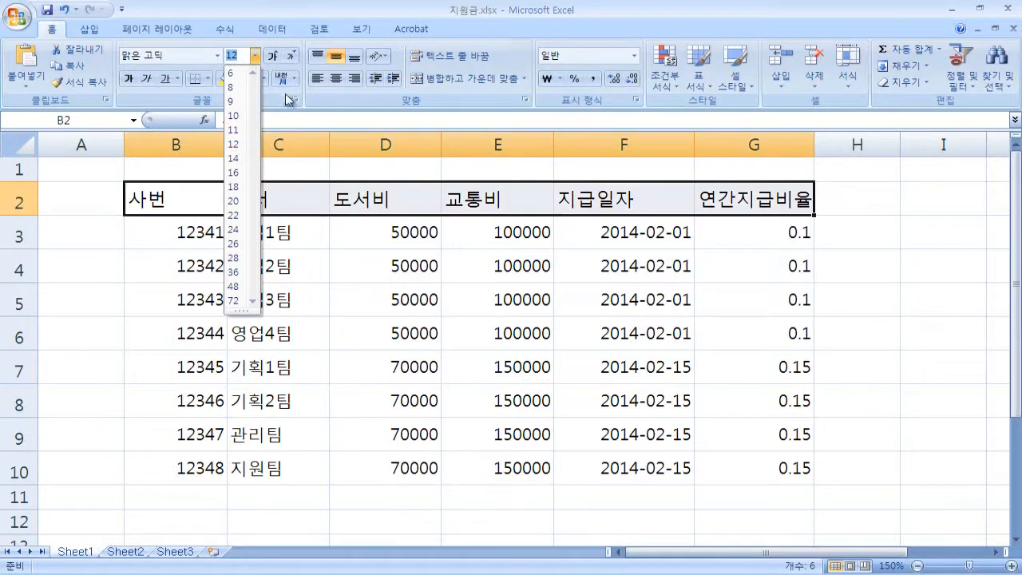
type("13")
key("Return")
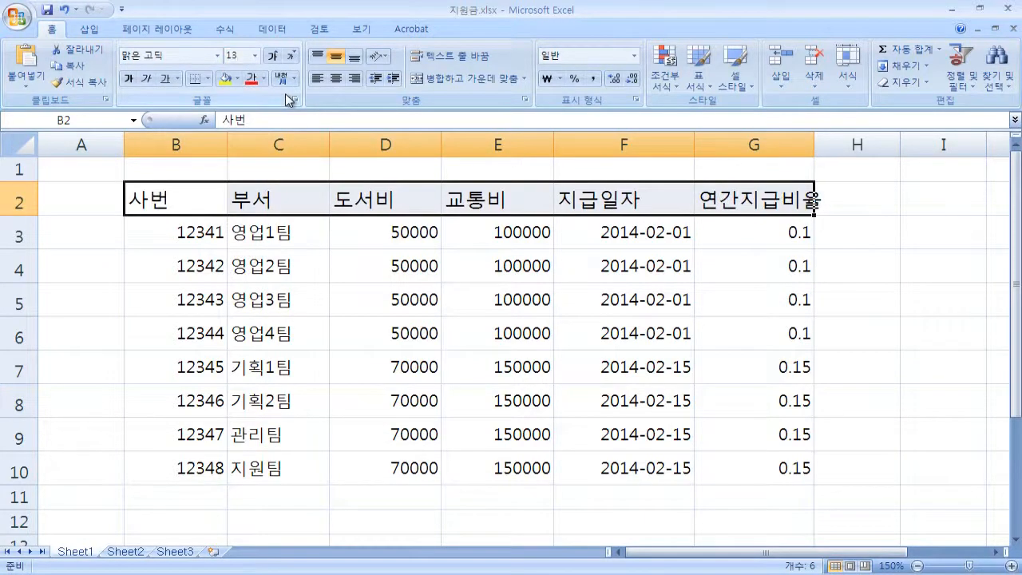
left_click(254, 56)
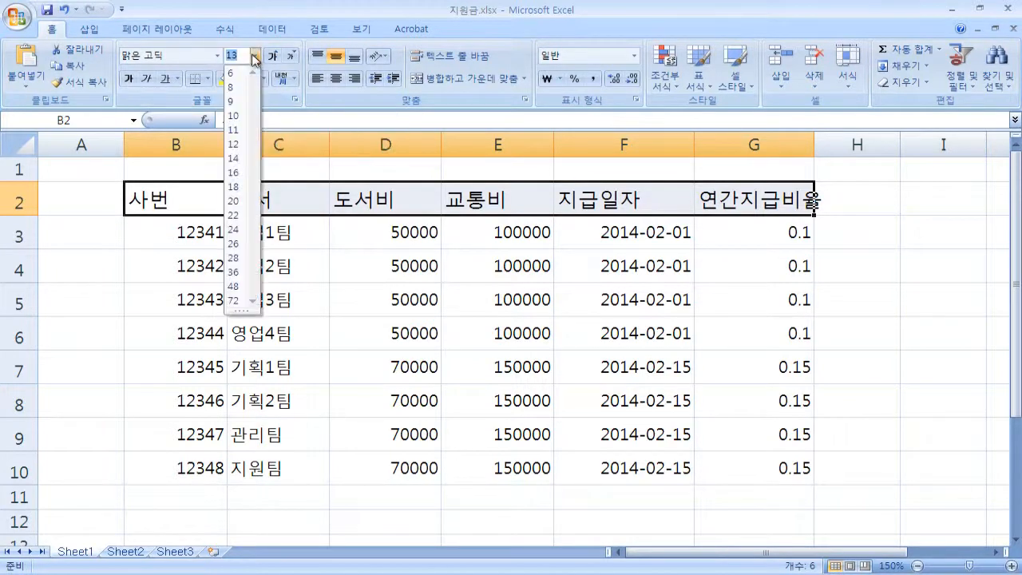
left_click(239, 130)
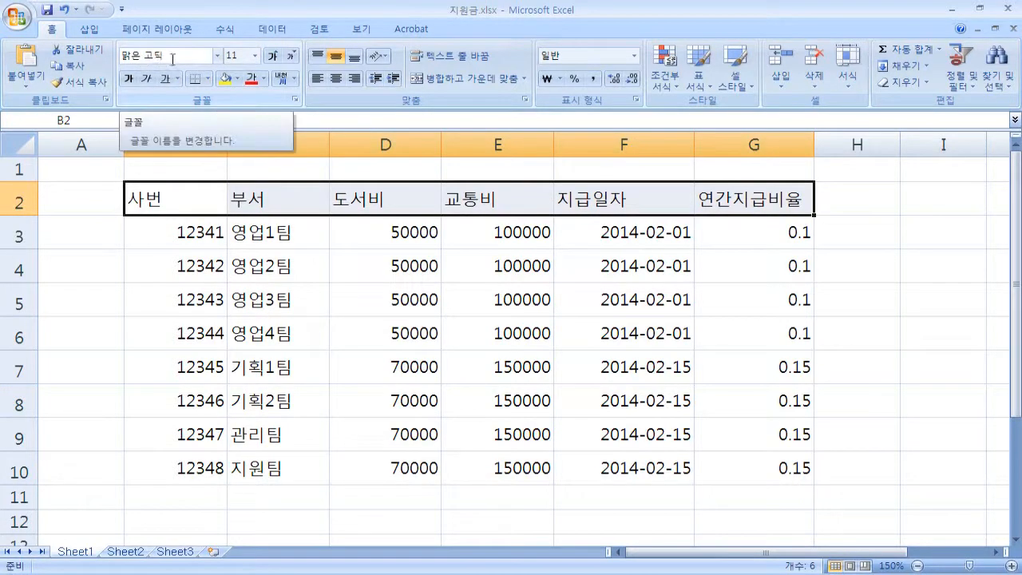
Change the font of the header cells B2:G2 to 궁서체.
left_click(217, 56)
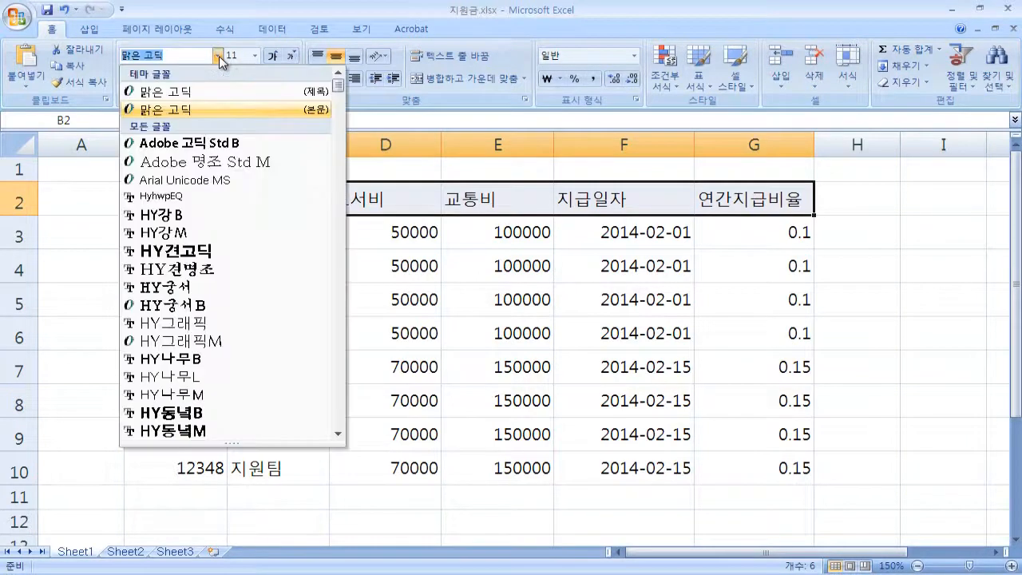
left_click_drag(340, 88, 338, 118)
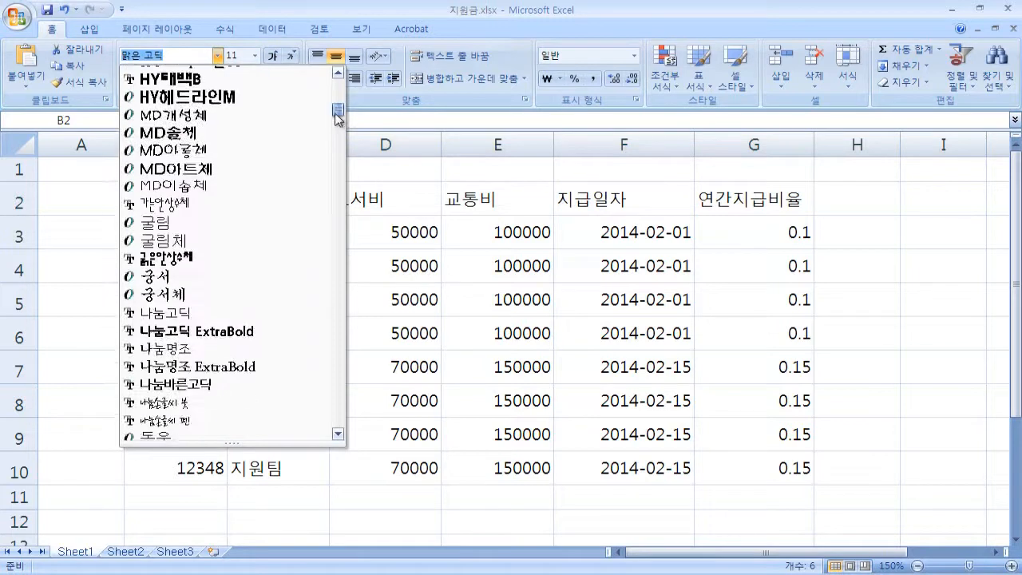
left_click(252, 300)
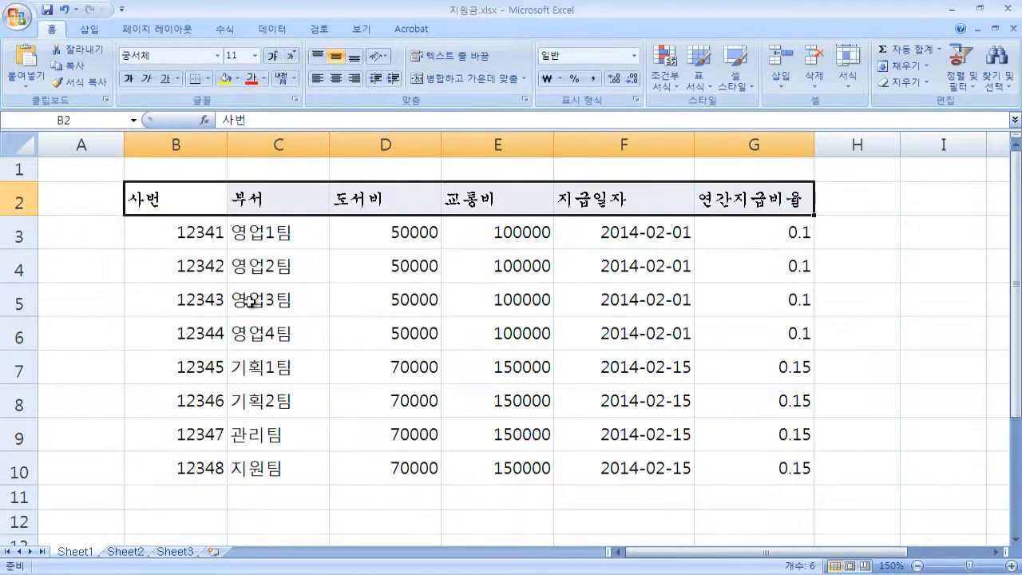
left_click(312, 290)
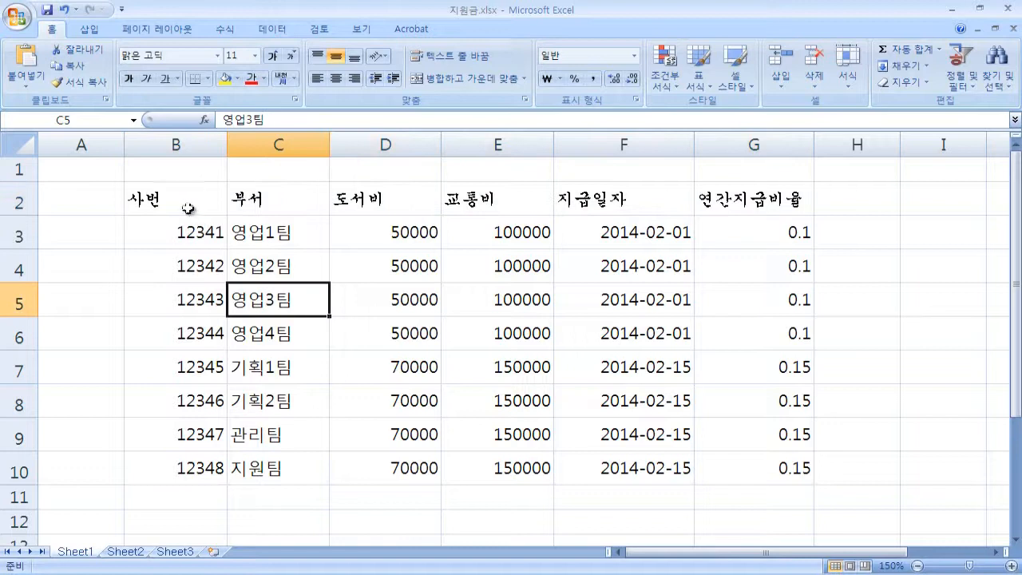
left_click(188, 208)
left_click(288, 201)
left_click(342, 262)
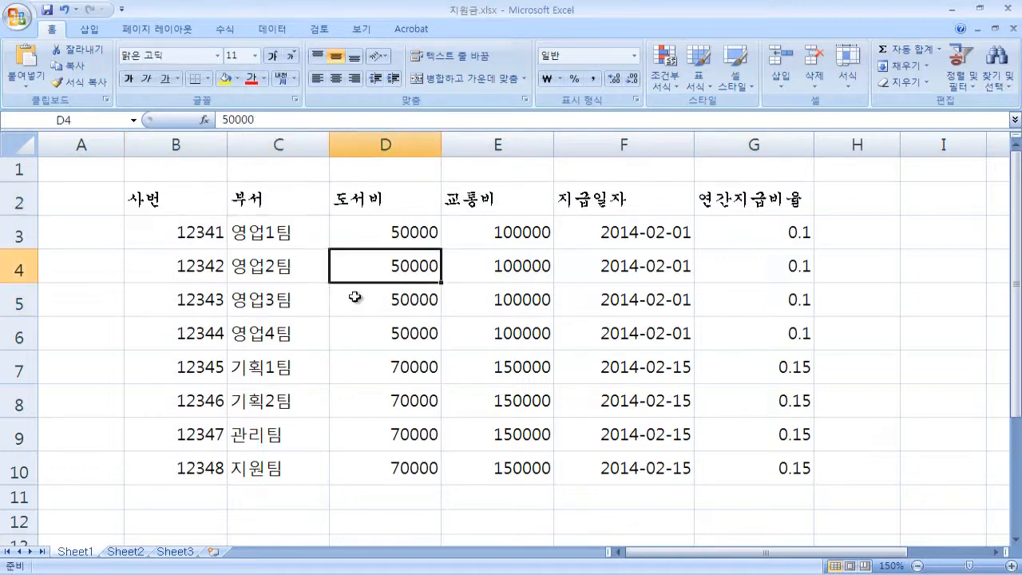
Enlarge the font of the whole table B2:G10 to 14 in two increments, and shrink it back to 11.
left_click_drag(146, 198, 710, 435)
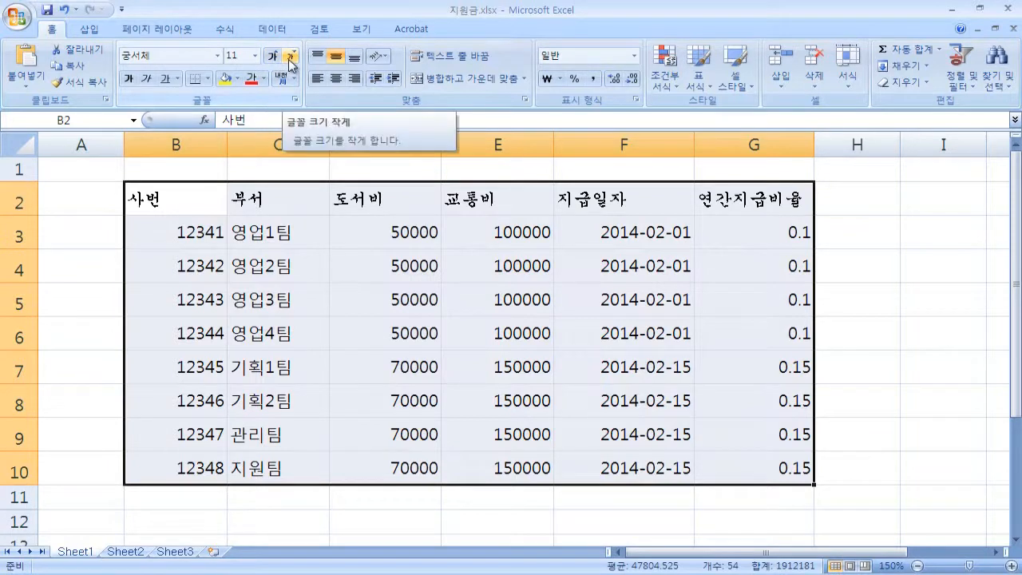
left_click(254, 56)
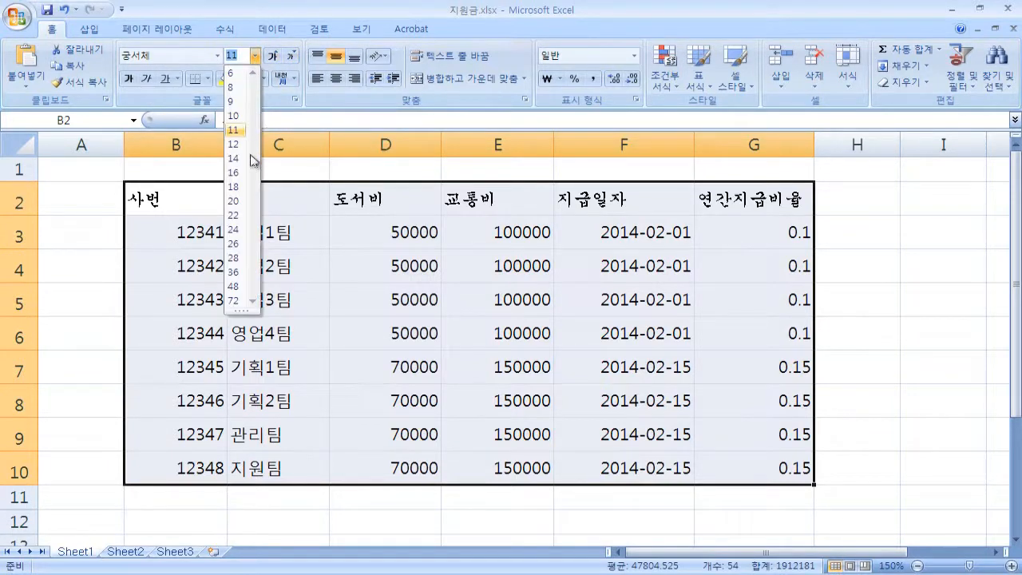
left_click(323, 14)
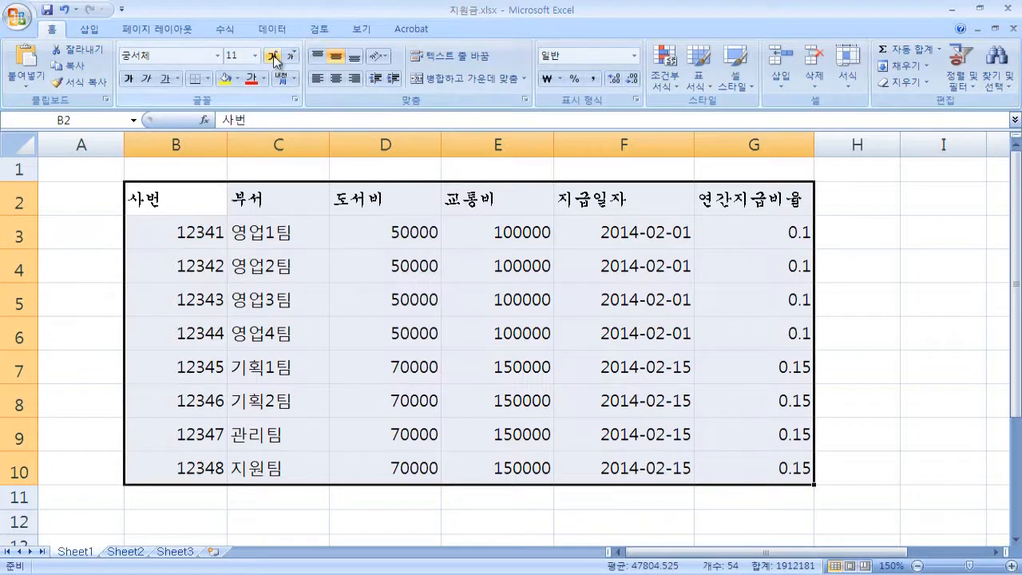
left_click(274, 58)
left_click(273, 58)
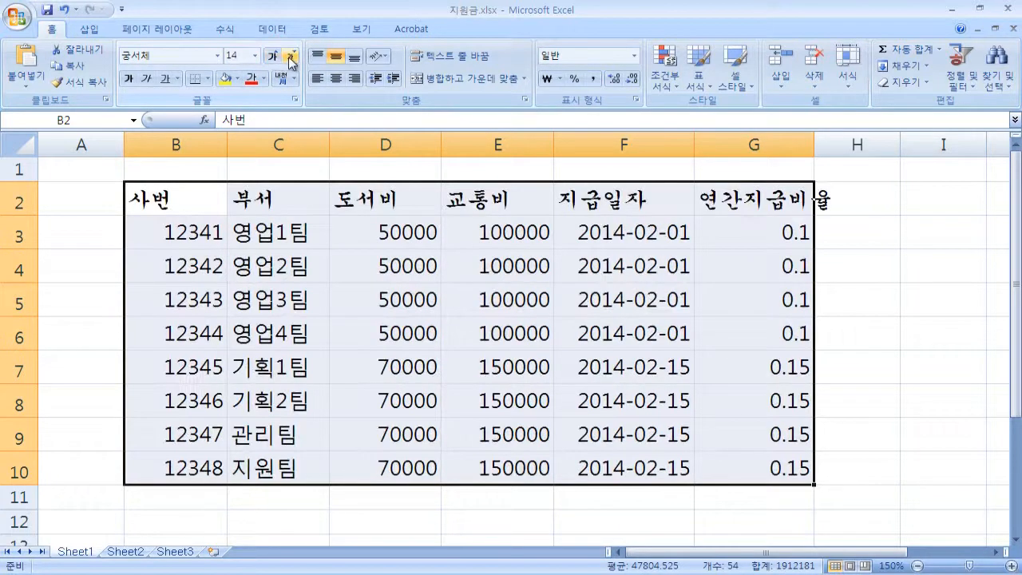
left_click(290, 57)
left_click(291, 58)
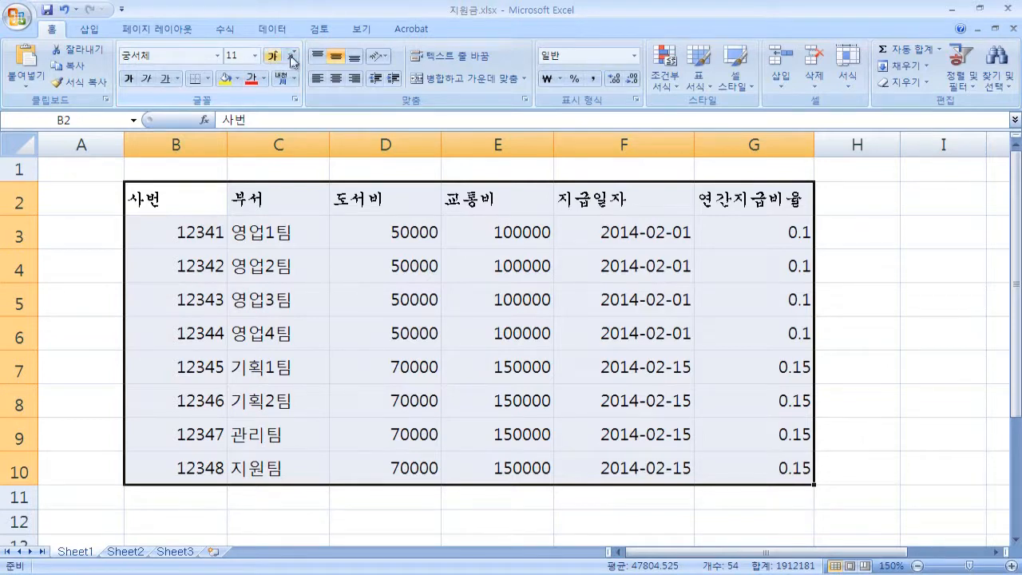
Make the header cells B2:G2 bold.
left_click(247, 252)
left_click_drag(141, 199, 695, 213)
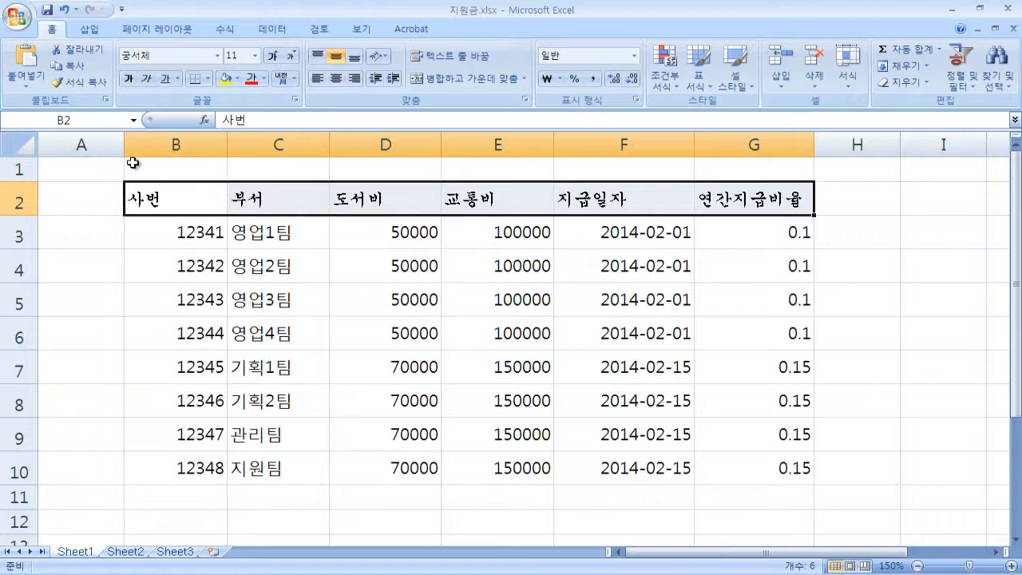
left_click(131, 82)
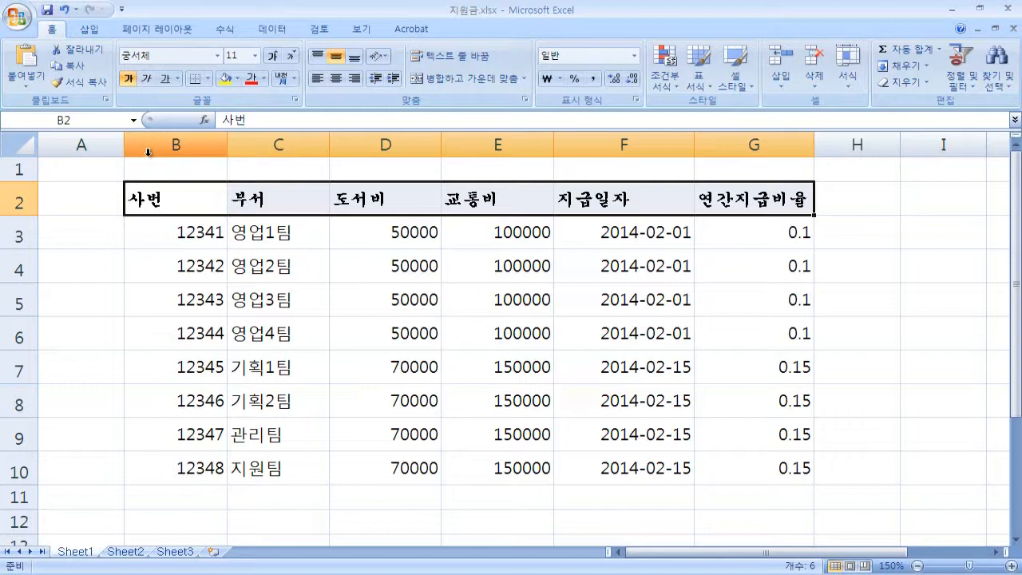
Make the 교통비 value in cell E7 bold, and remove the bold from it again.
left_click(488, 368)
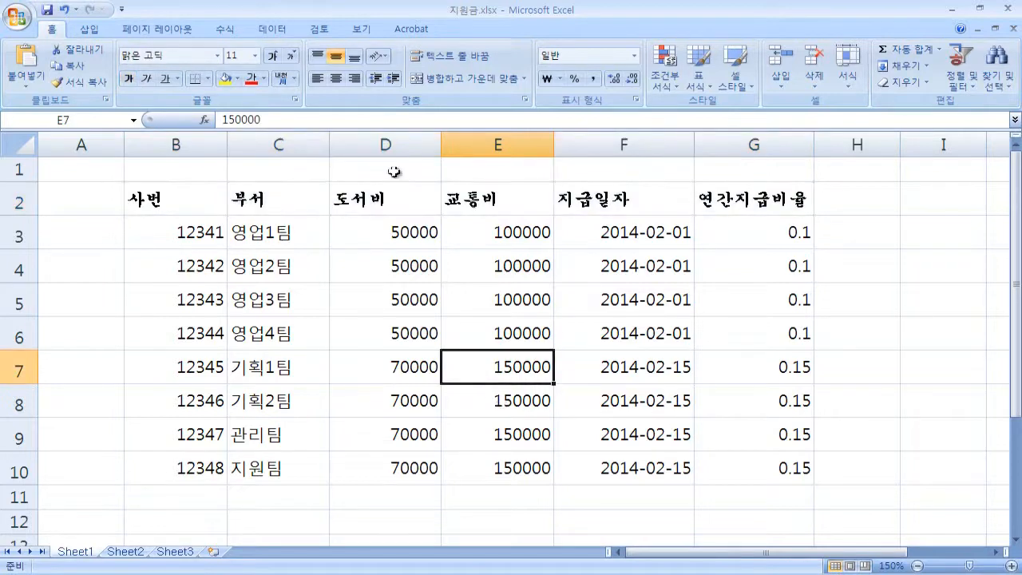
left_click(129, 78)
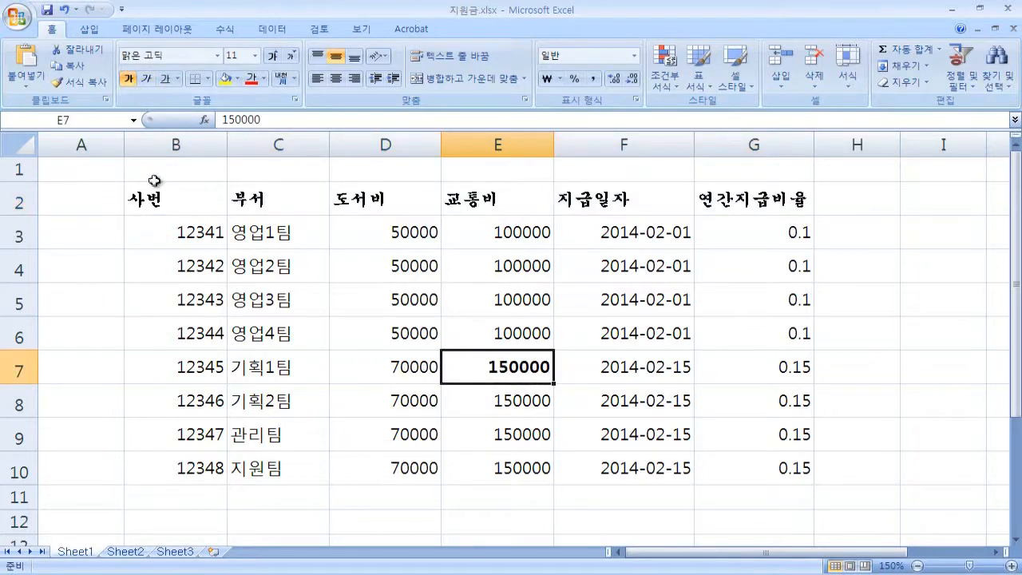
left_click(816, 488)
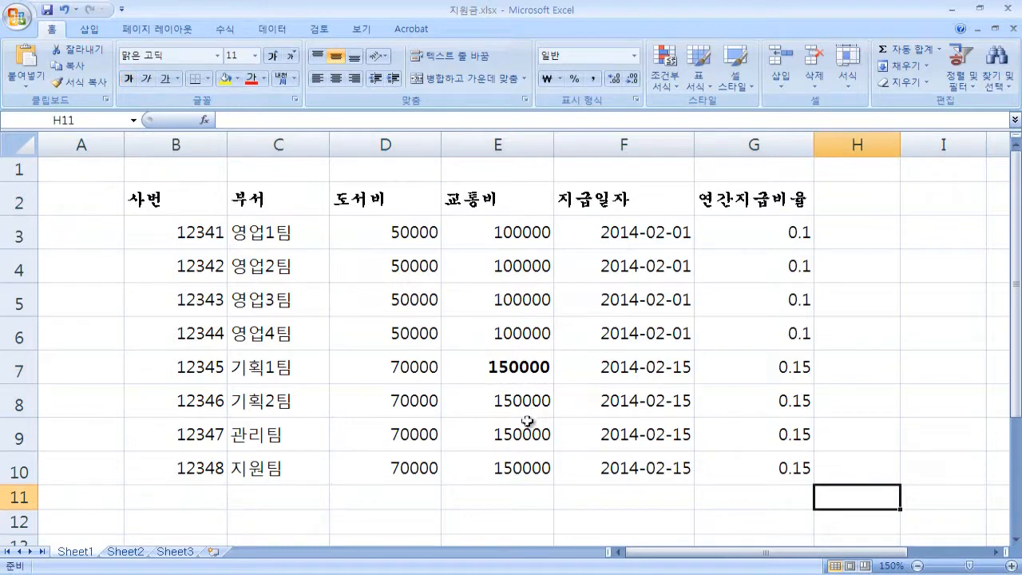
left_click(524, 372)
left_click(129, 79)
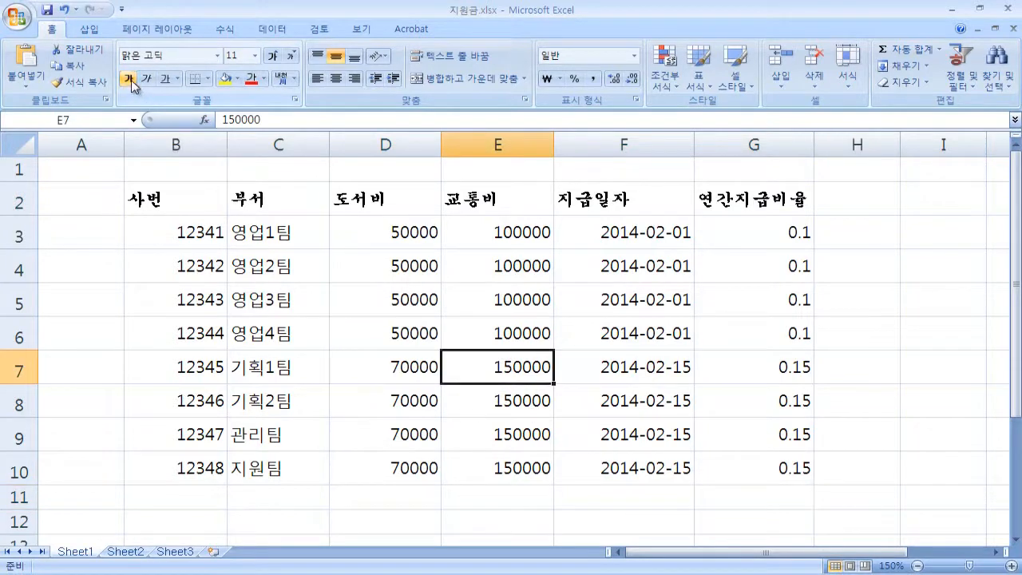
left_click(905, 517)
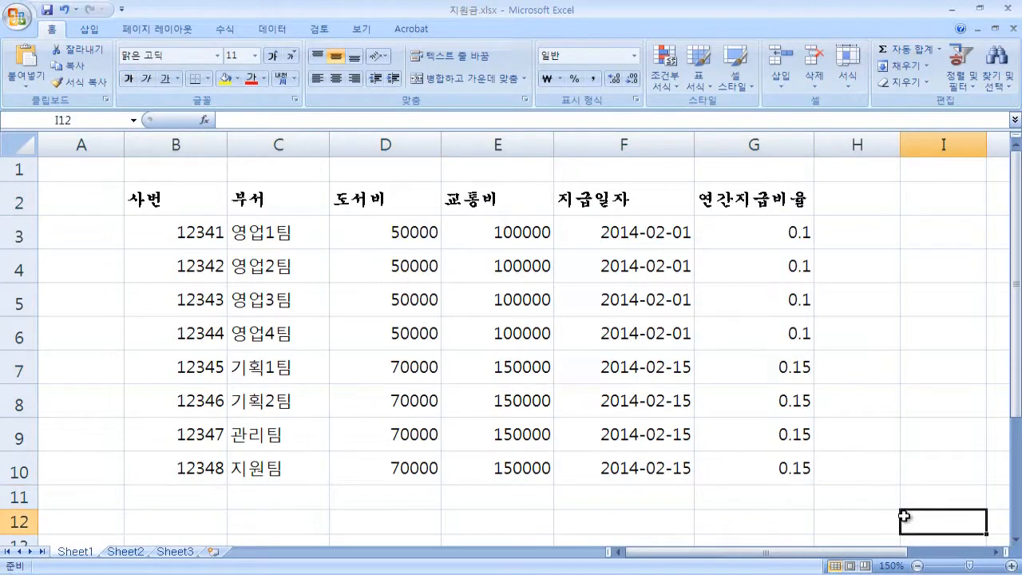
Switch italic and bold on and off for the 사번 header in cell B2, restoring its bold, non-italic style.
left_click(188, 198)
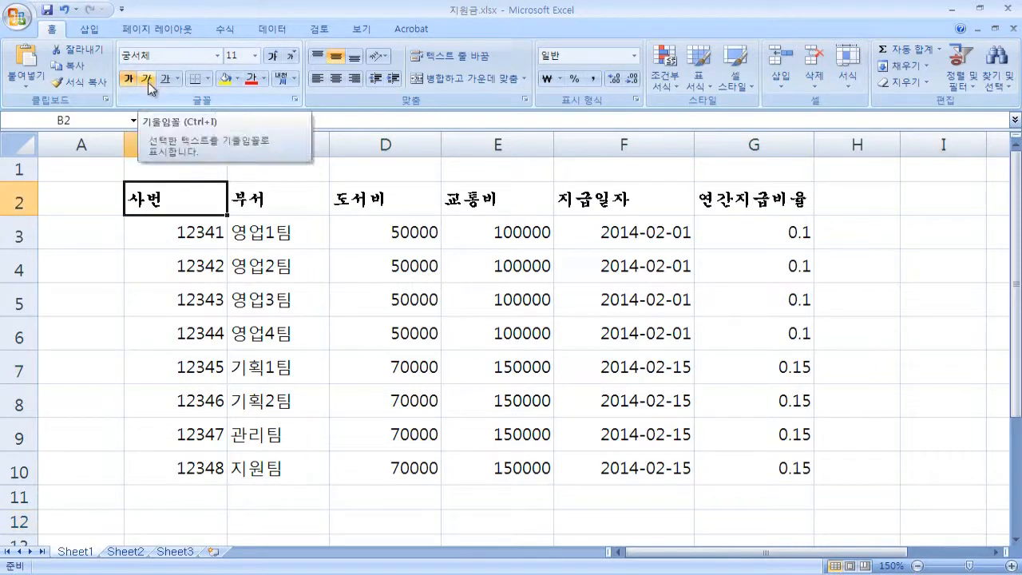
left_click(148, 82)
left_click(148, 82)
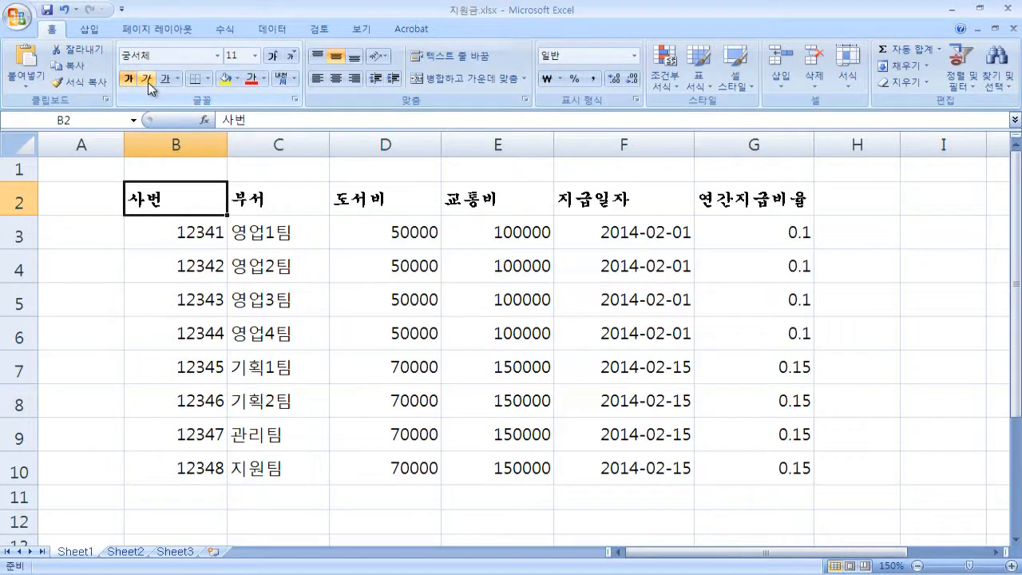
left_click(148, 82)
left_click(147, 82)
left_click(148, 83)
left_click(130, 80)
left_click(130, 81)
left_click(148, 83)
Try a single underline and a double underline on the 사번 header in cell B2, and remove each one.
left_click(168, 81)
left_click(167, 82)
left_click(177, 80)
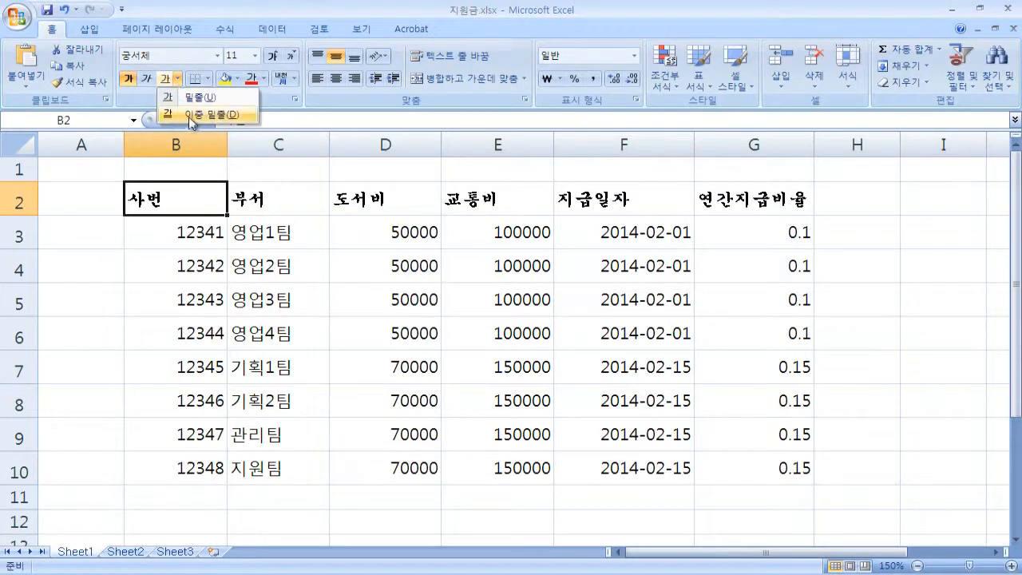
left_click(191, 117)
left_click(177, 78)
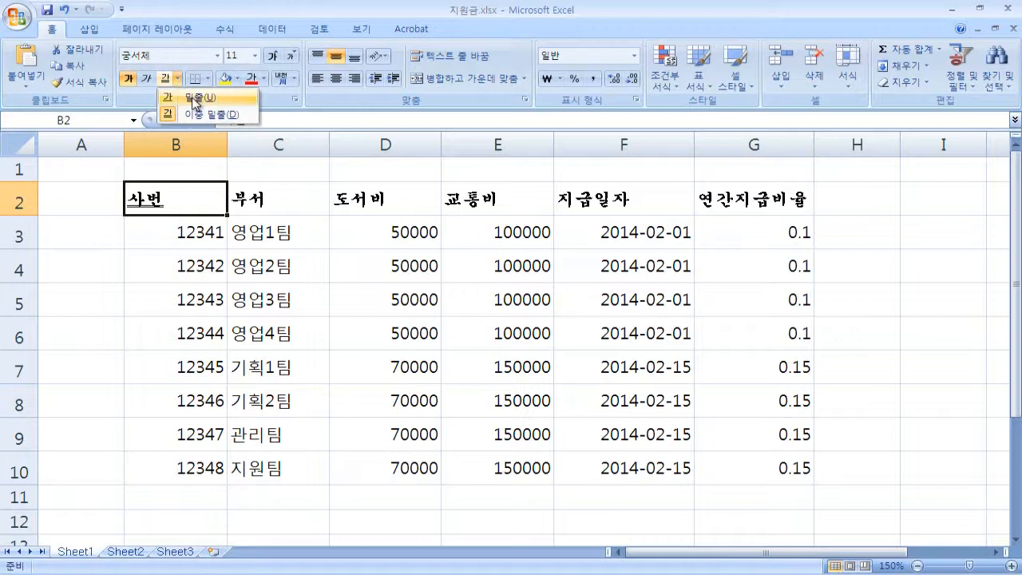
left_click(178, 113)
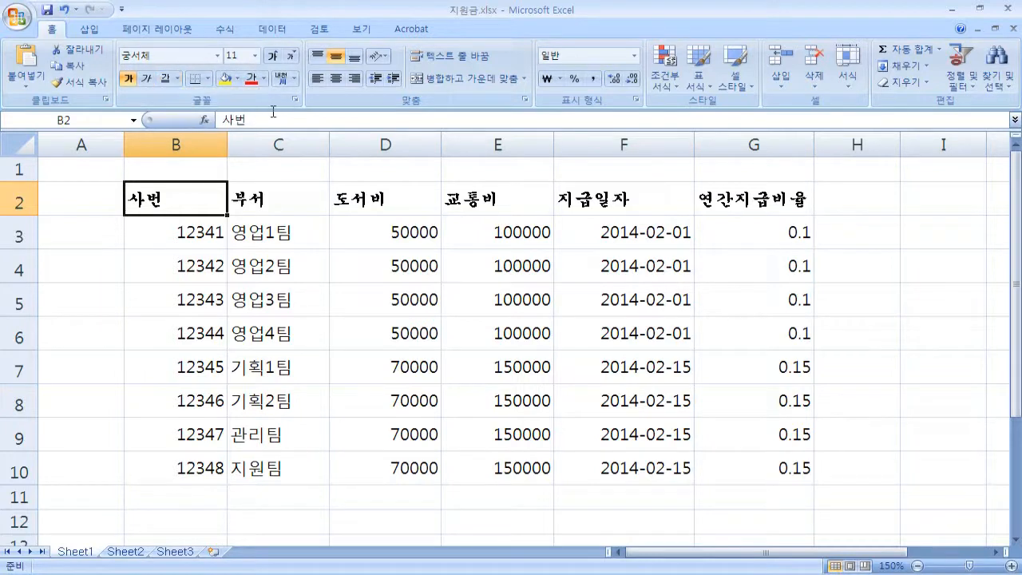
Select the whole table B2:G10 and look over the preset border choices.
left_click(273, 196)
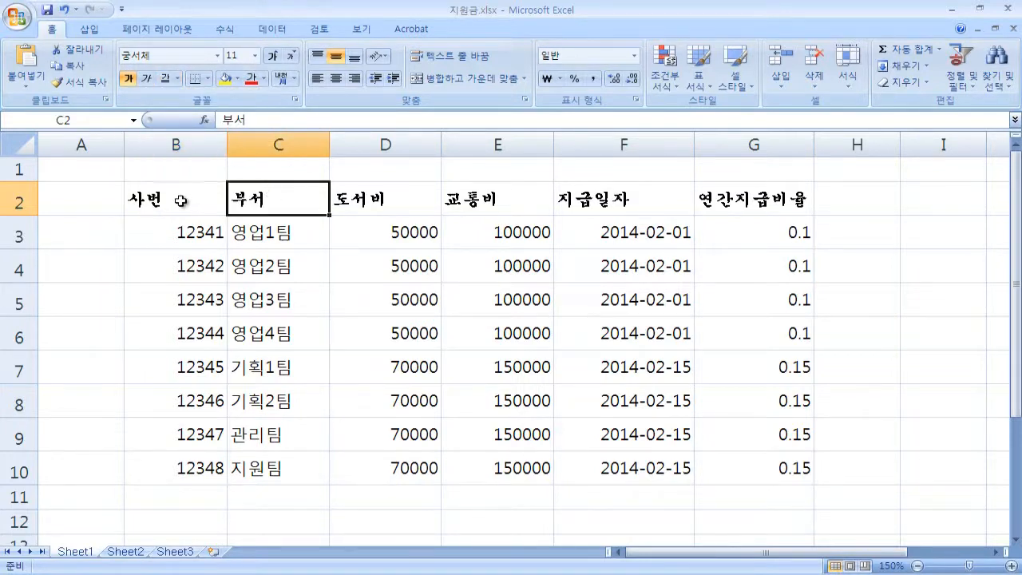
left_click(181, 201)
left_click_drag(182, 200, 731, 453)
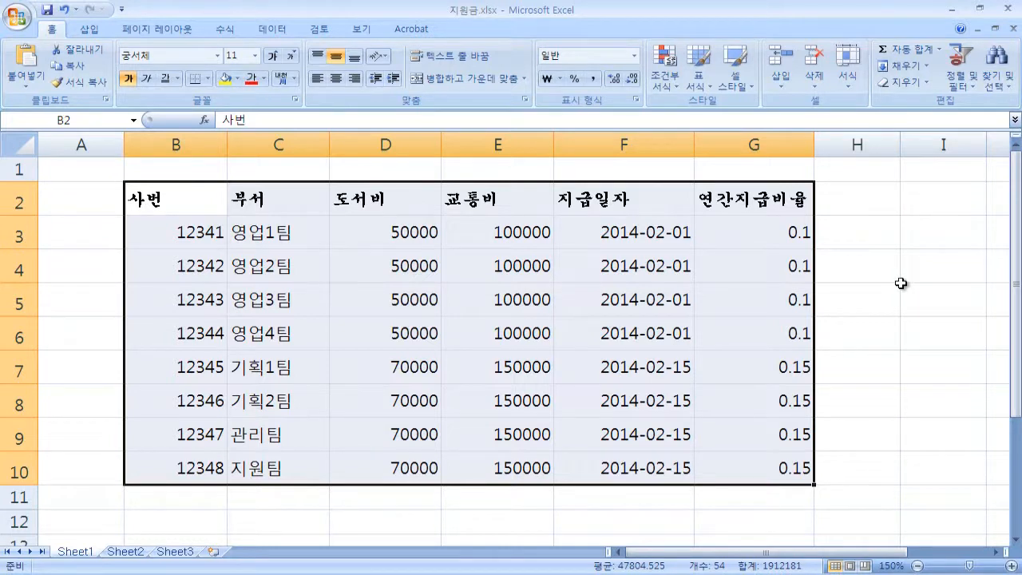
left_click(208, 79)
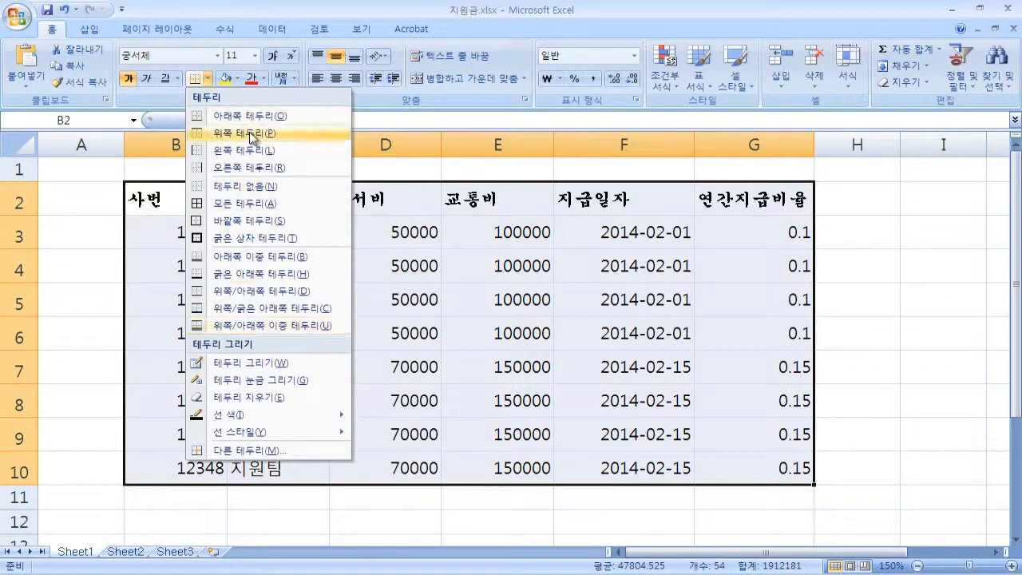
left_click(466, 16)
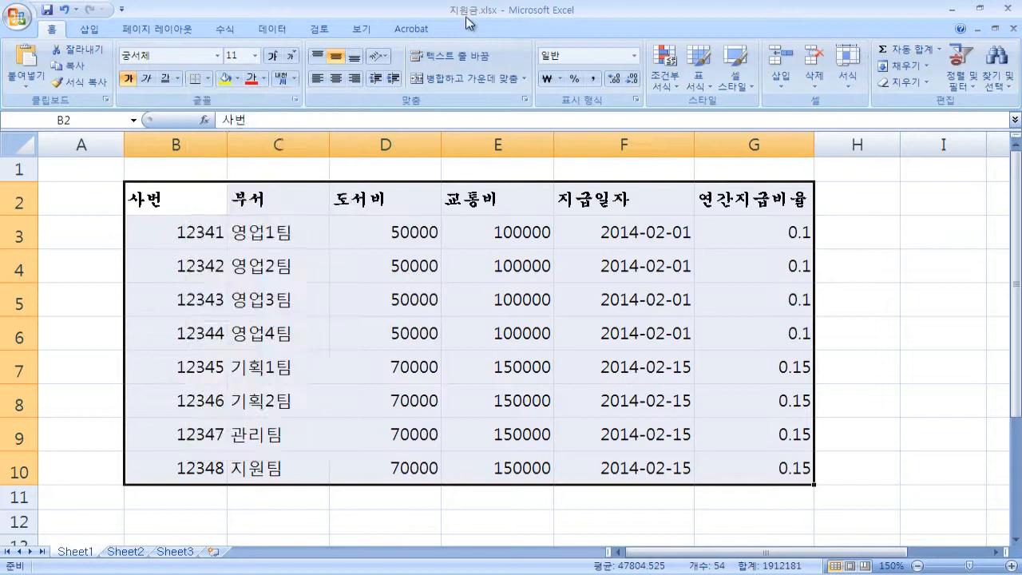
View the border settings in the Format Cells dialog for the table B2:G10 and cancel the dialog.
right_click(325, 230)
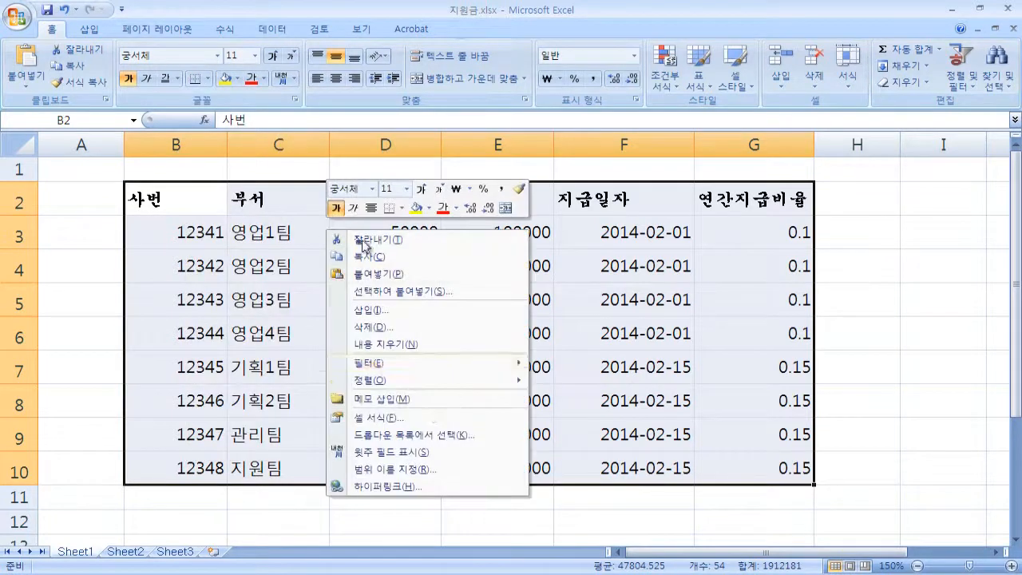
left_click(435, 416)
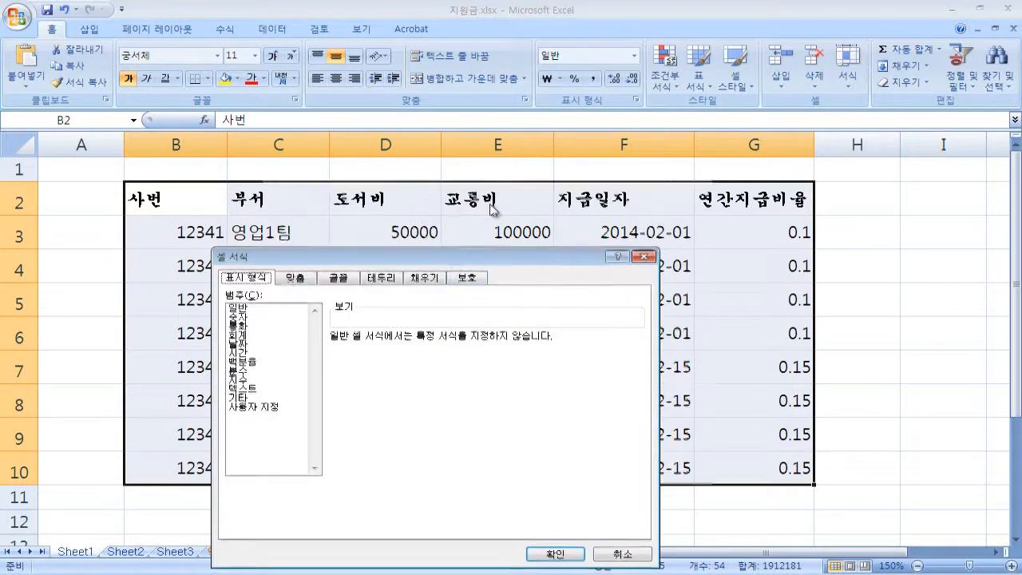
left_click(457, 154)
left_click(479, 157)
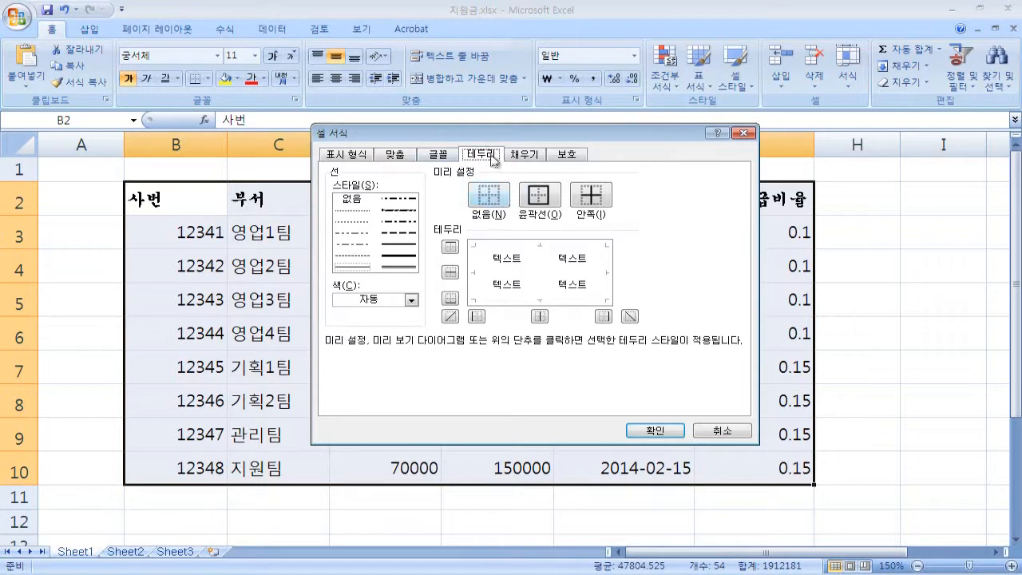
left_click(721, 433)
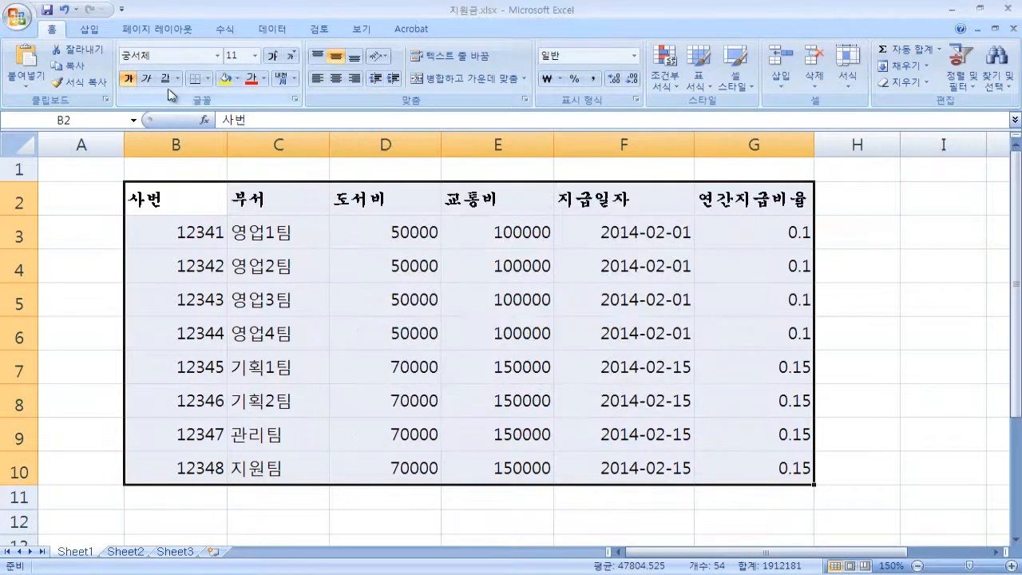
Apply all borders (모든 테두리) to the table range B2:G10.
left_click(207, 82)
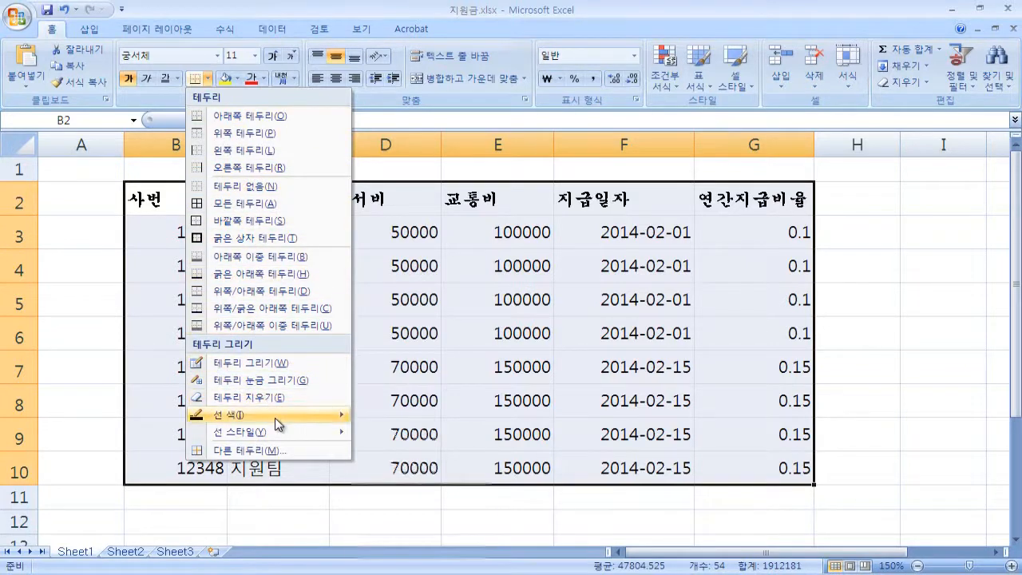
mouse_move(276, 419)
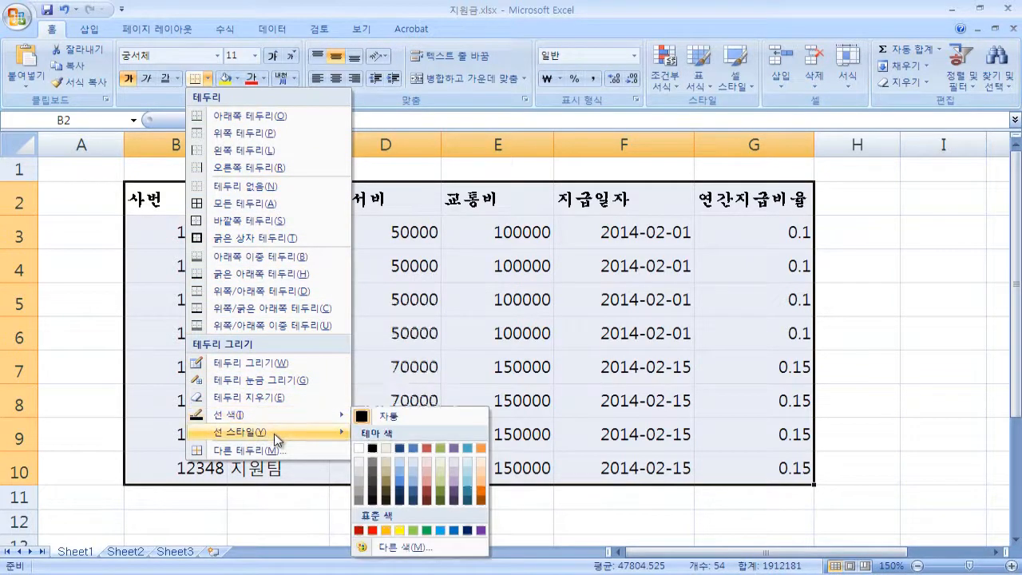
mouse_move(277, 437)
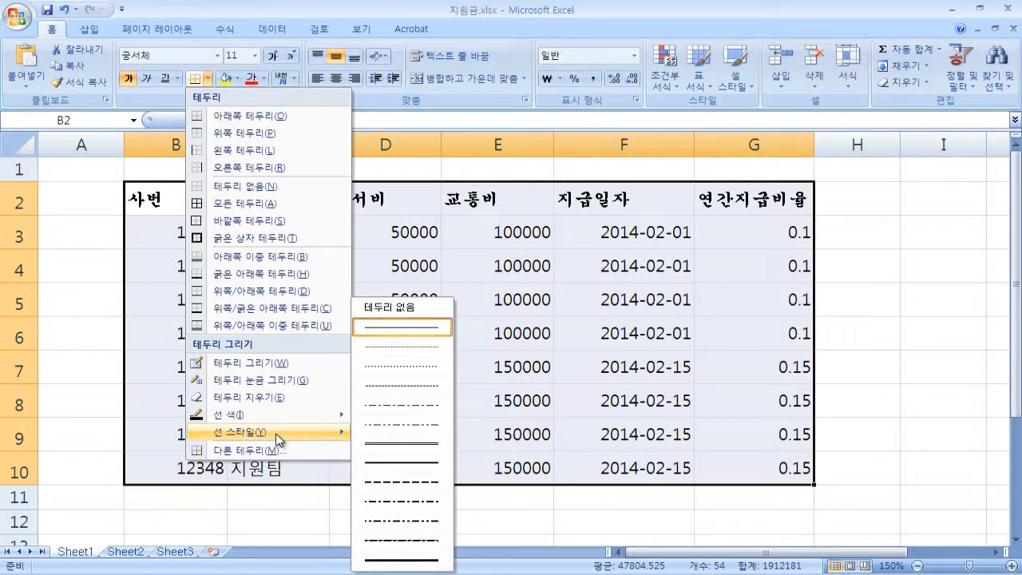
left_click(289, 209)
left_click(908, 492)
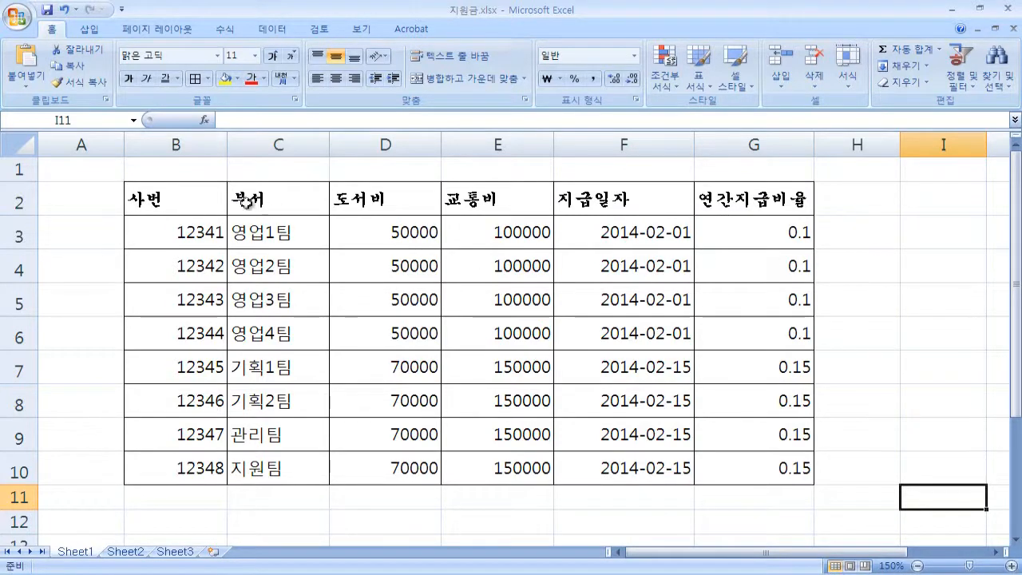
Add a thick box border (굵은 상자 테두리) around the table range B2:G10.
left_click_drag(193, 200, 754, 468)
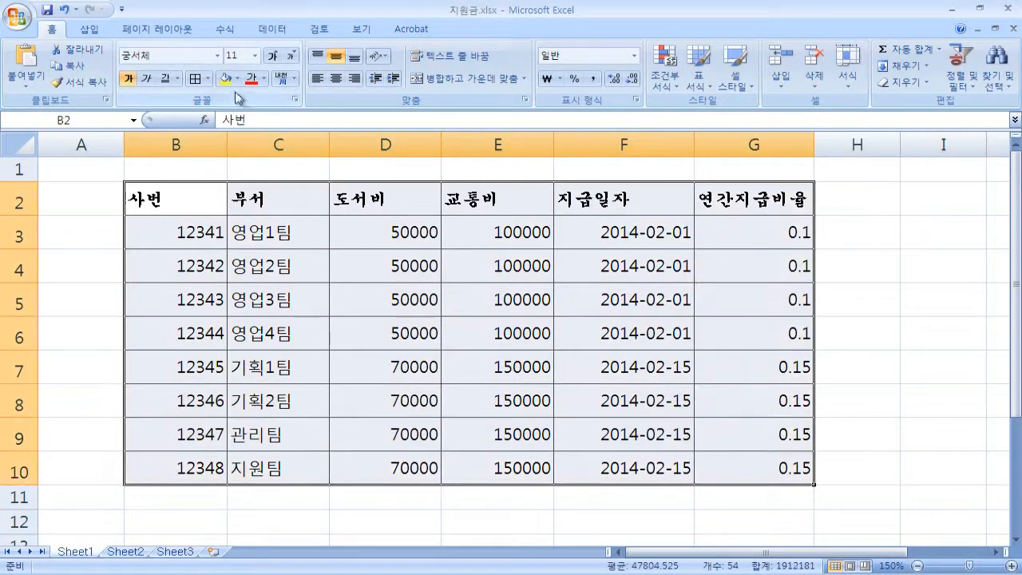
left_click(208, 78)
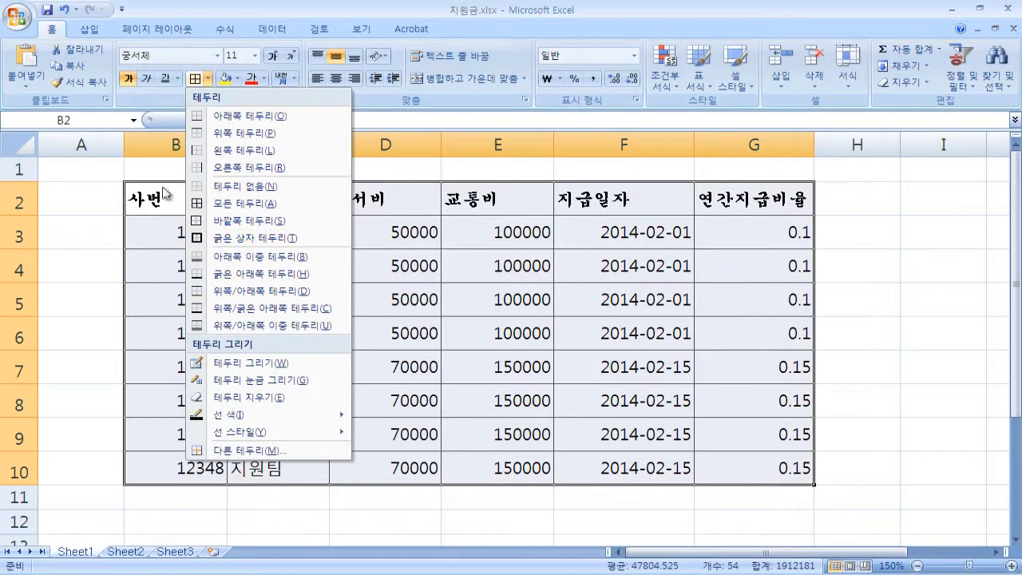
left_click(246, 238)
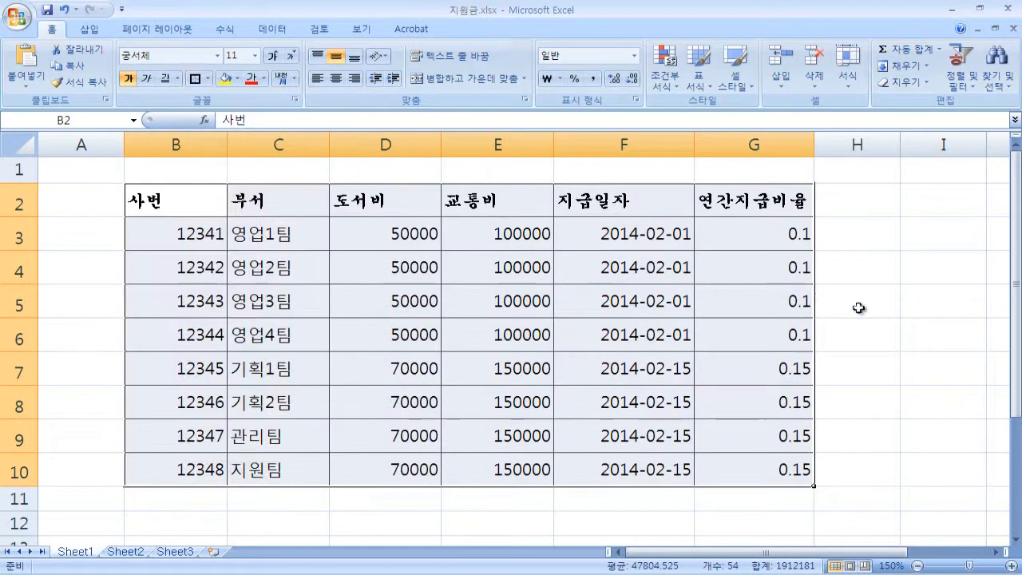
left_click(928, 310)
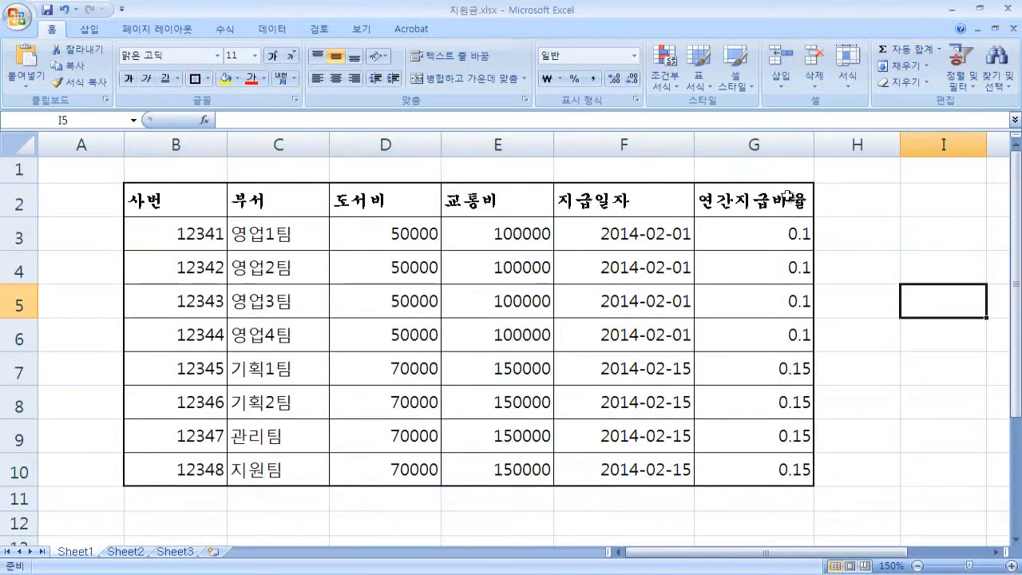
Apply a double bottom border (아래쪽 이중 테두리) to the header cells B2:G2.
left_click_drag(179, 197, 709, 205)
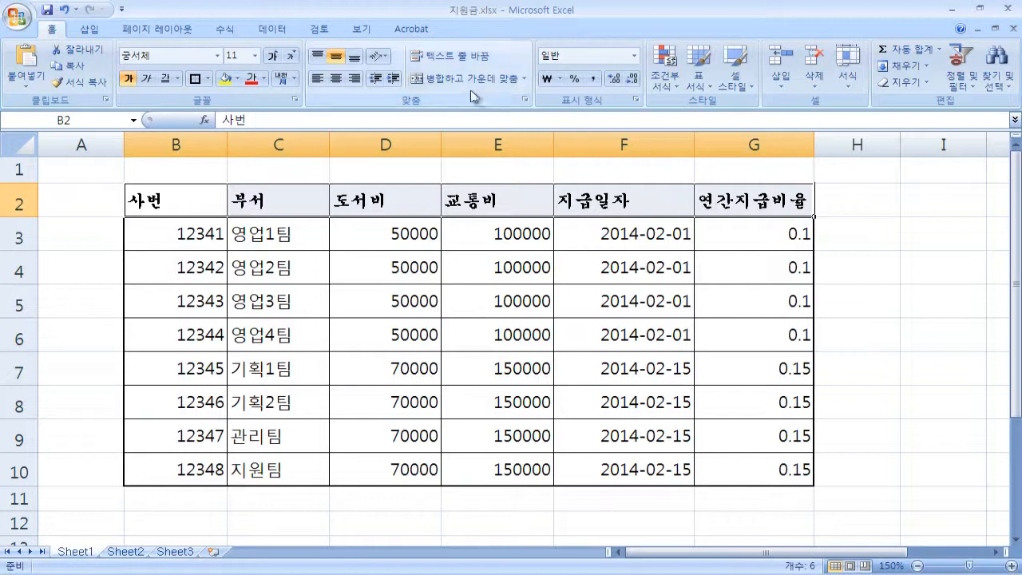
left_click(208, 78)
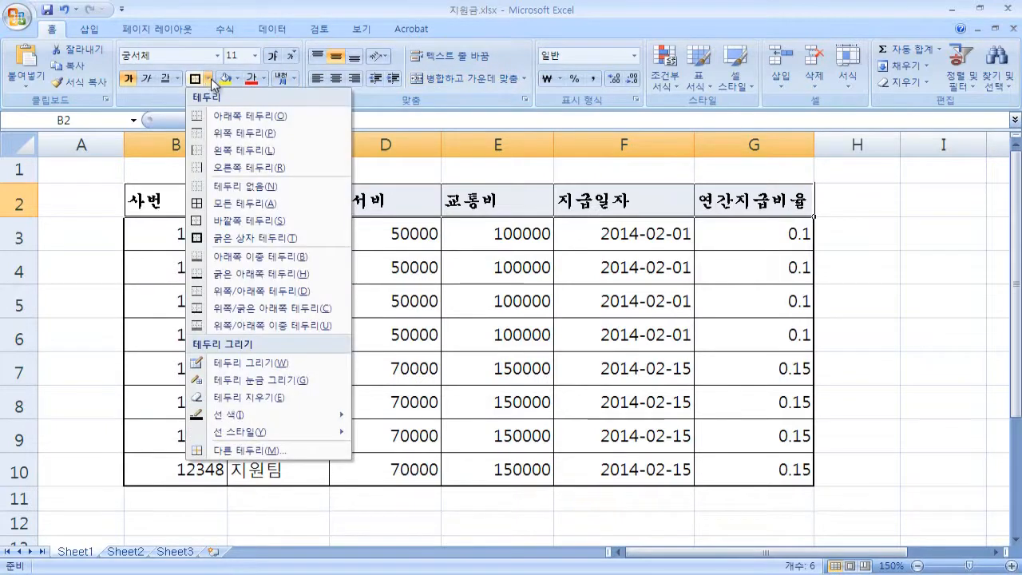
left_click(270, 261)
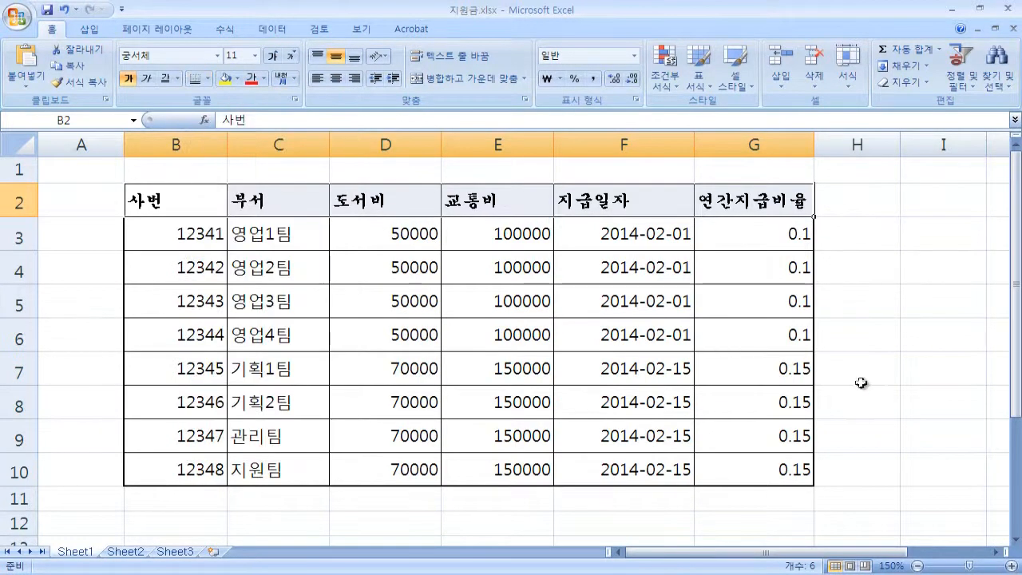
left_click(920, 408)
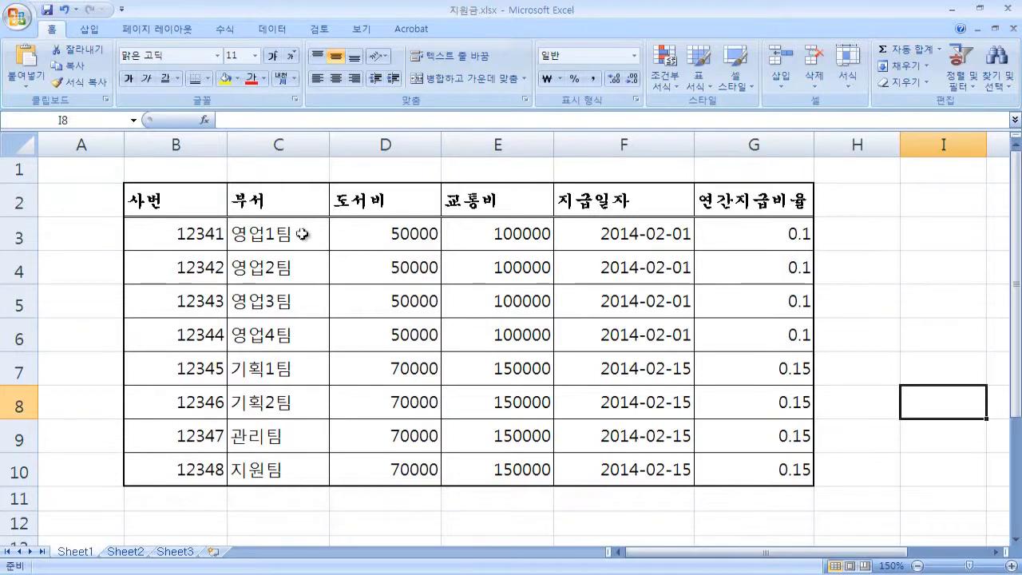
Select the header cells B2:G2, view the standard and custom fill colour choices, and cancel the colour dialog.
left_click_drag(206, 201, 731, 200)
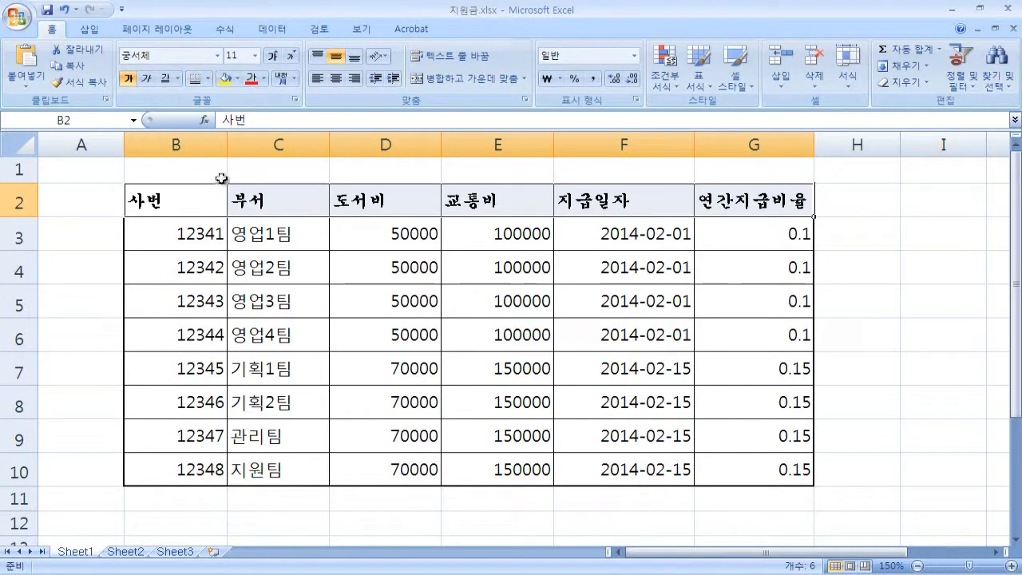
left_click(238, 78)
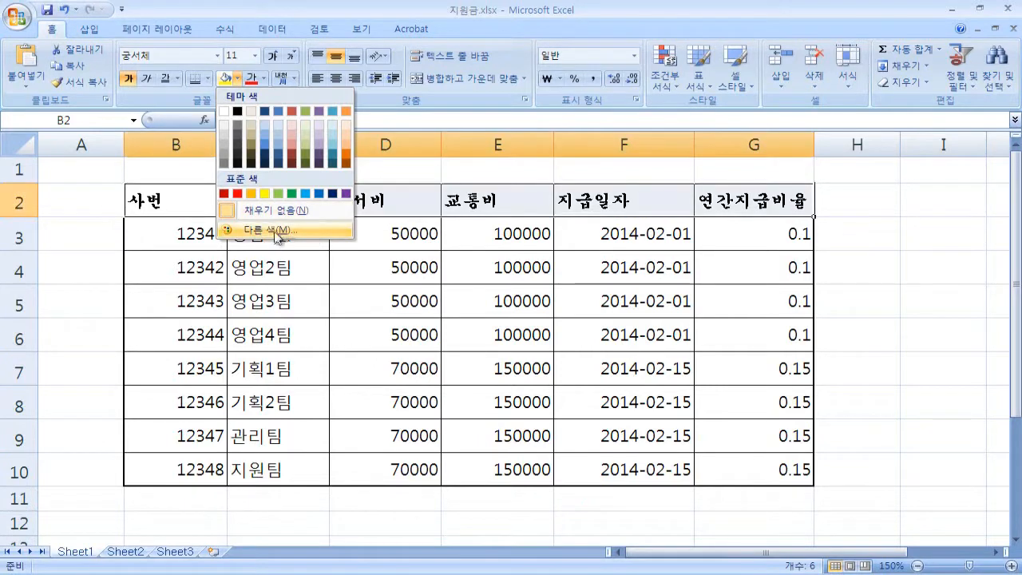
left_click(274, 233)
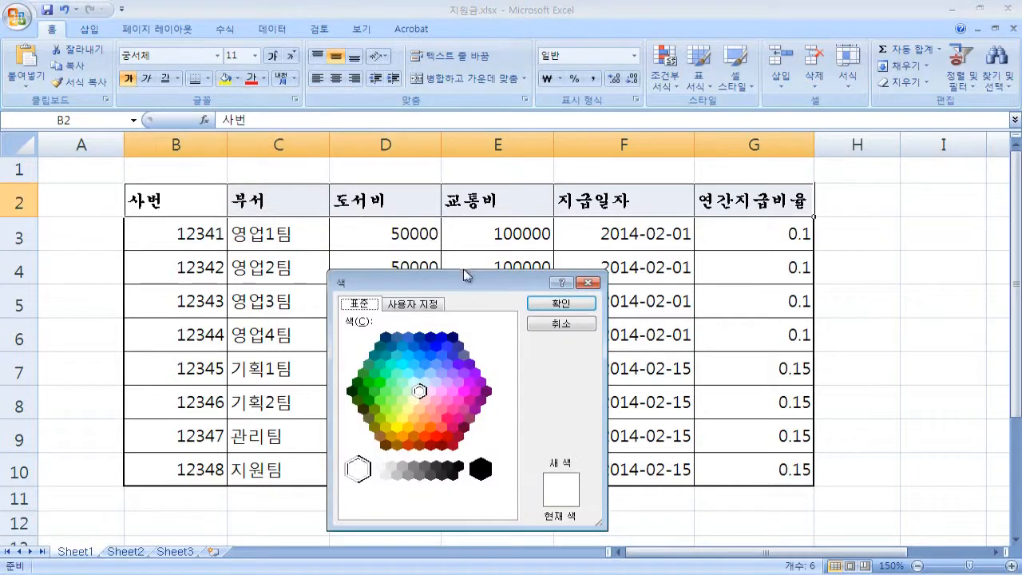
left_click_drag(468, 275, 572, 155)
left_click(541, 193)
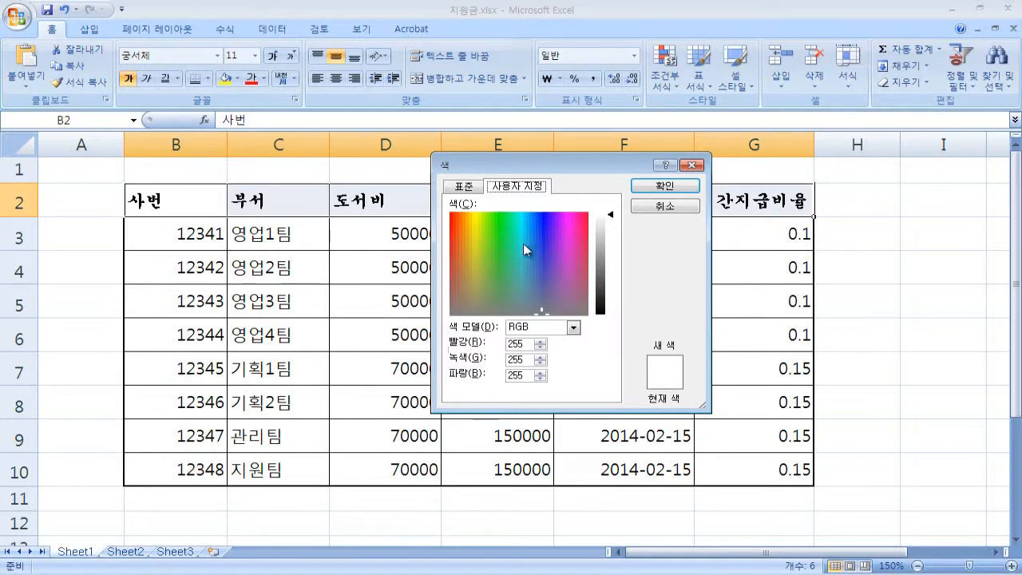
left_click(654, 207)
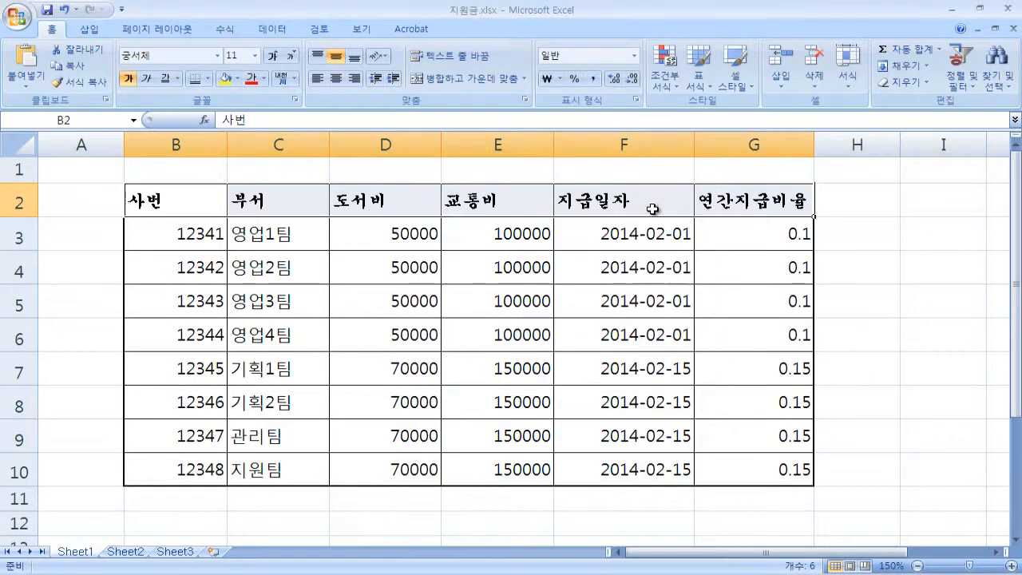
Fill the header cells B2:G2 with the standard light green colour (연한 녹색).
left_click(238, 78)
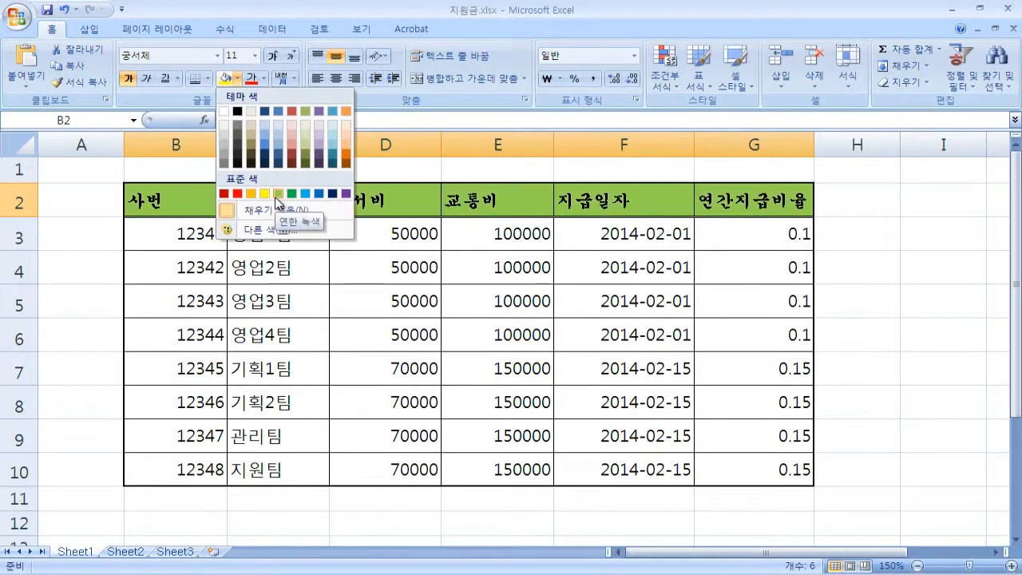
left_click(278, 199)
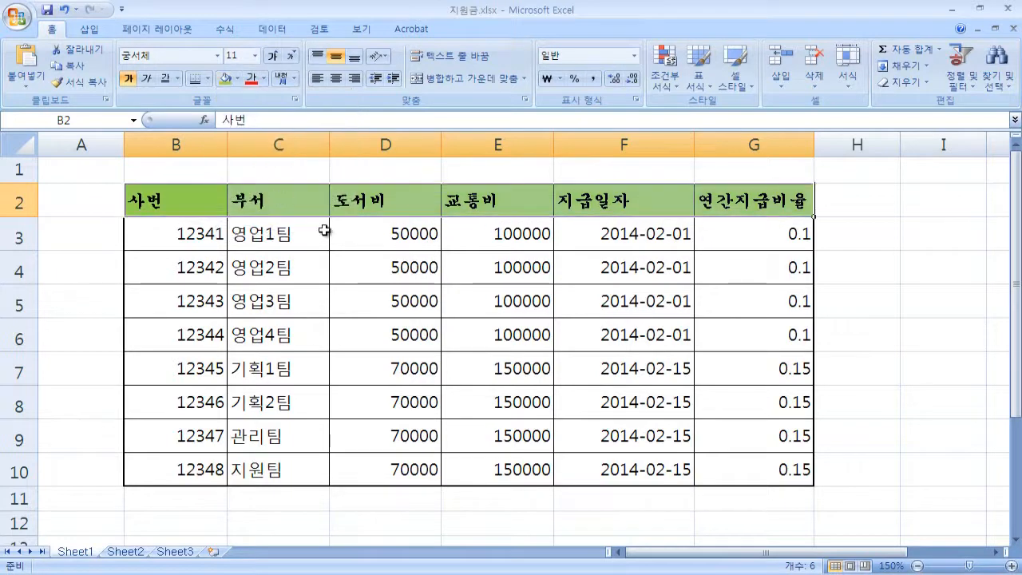
left_click(395, 313)
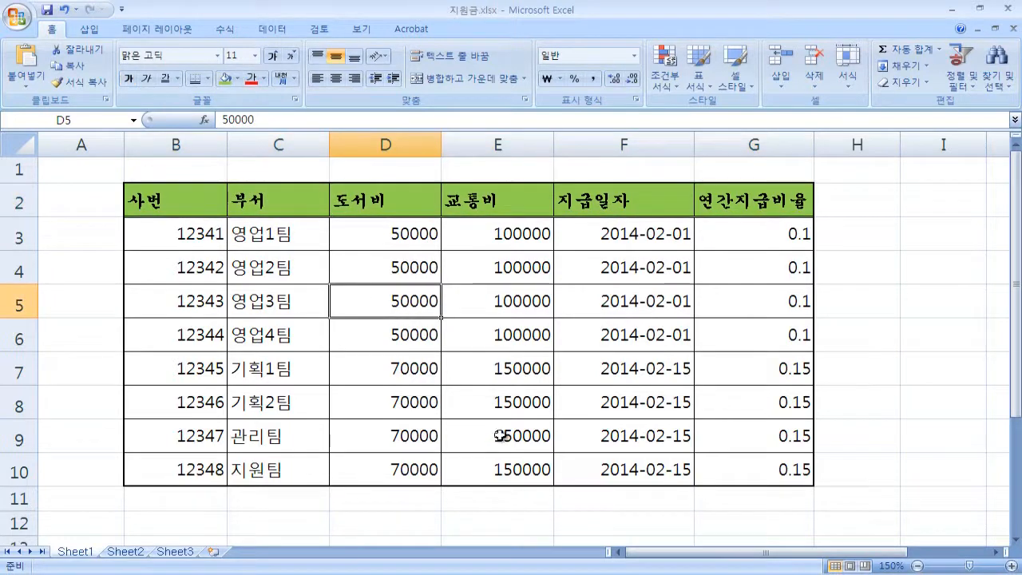
left_click_drag(162, 197, 716, 209)
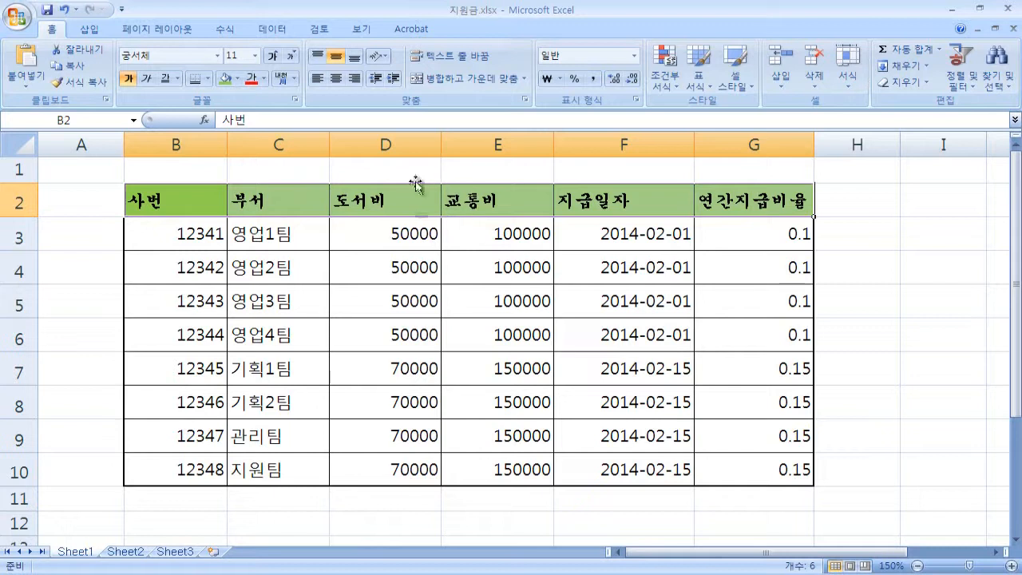
left_click(851, 297)
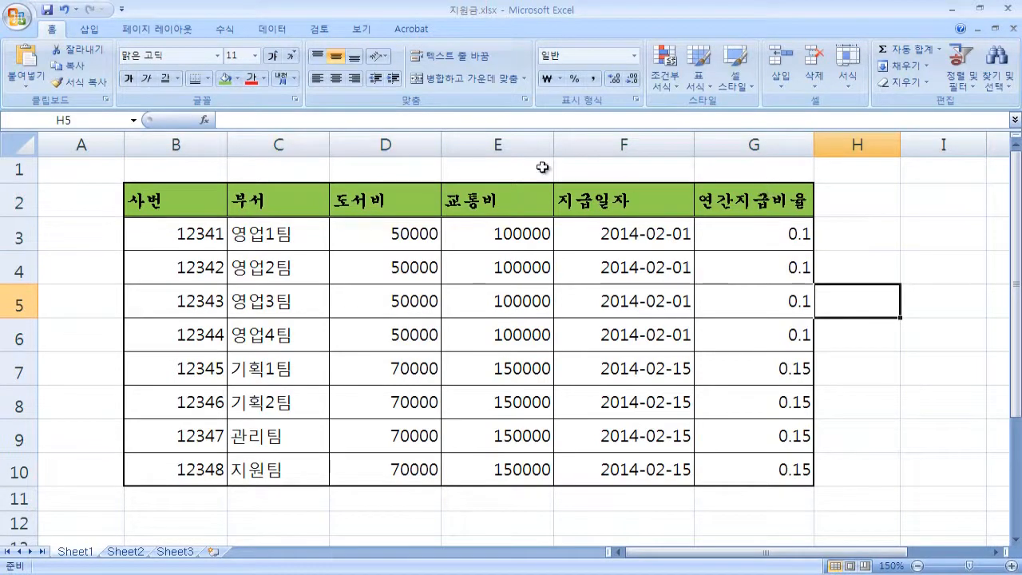
Fill the header cells B2:G2 with the standard blue colour.
left_click_drag(187, 202, 705, 197)
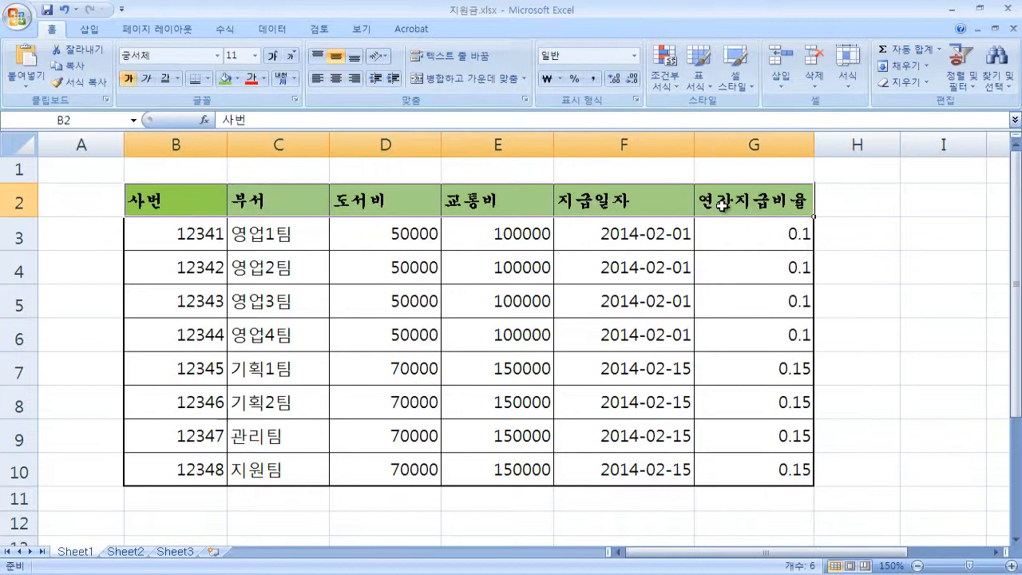
left_click(266, 79)
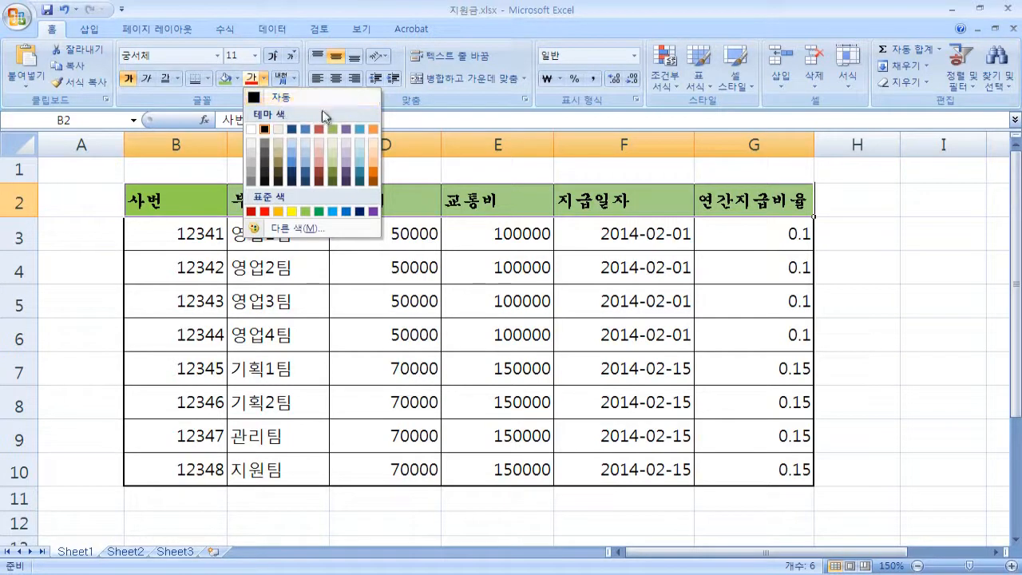
left_click(237, 77)
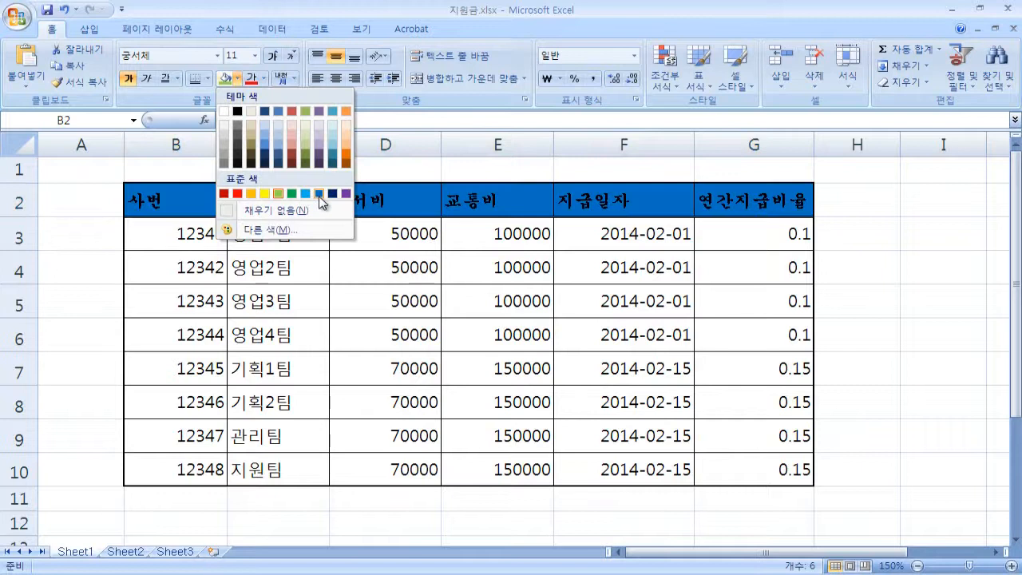
left_click(320, 202)
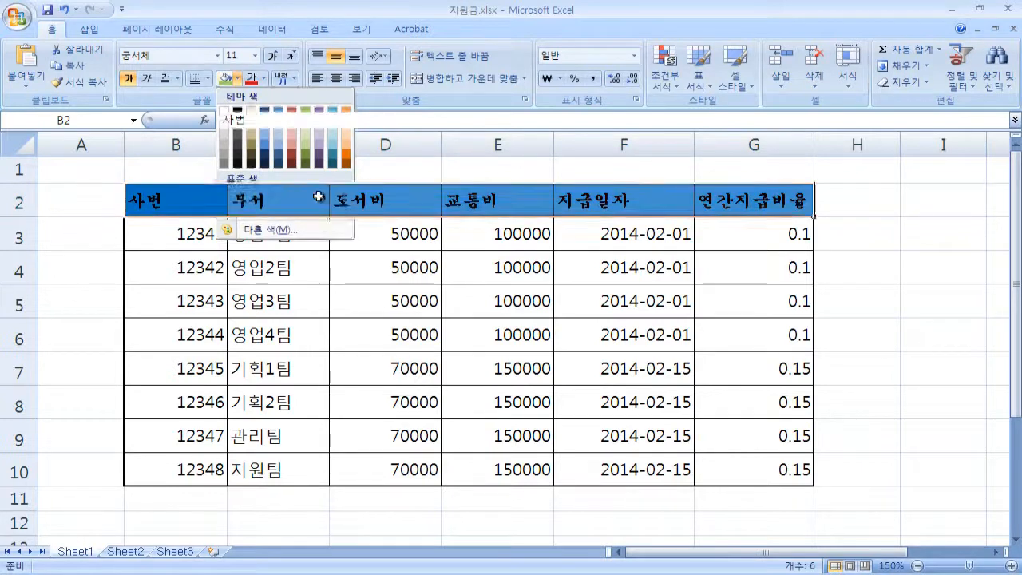
left_click(862, 472)
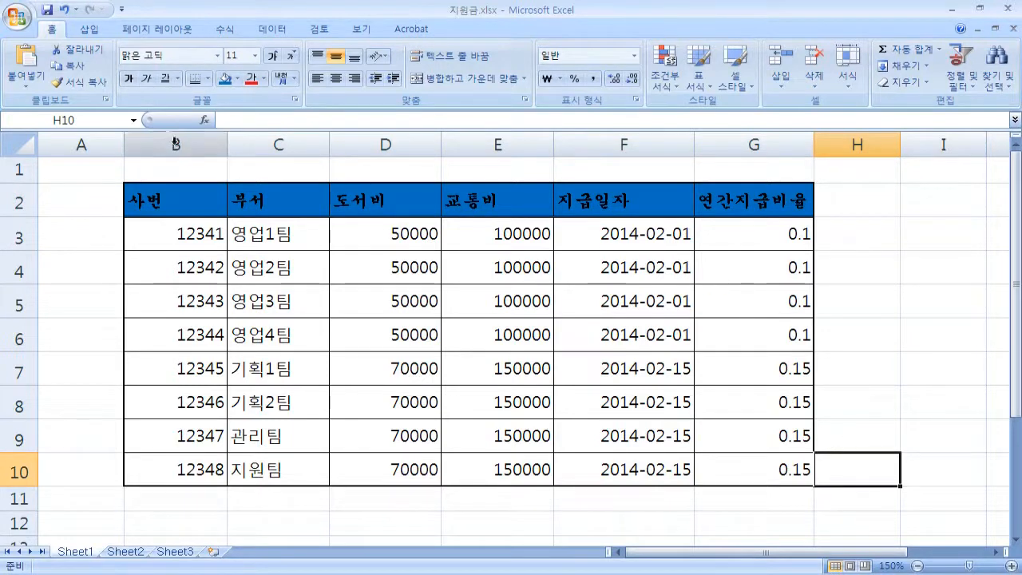
Set the font colour of the header cells B2:G2 to white.
left_click_drag(182, 204, 758, 201)
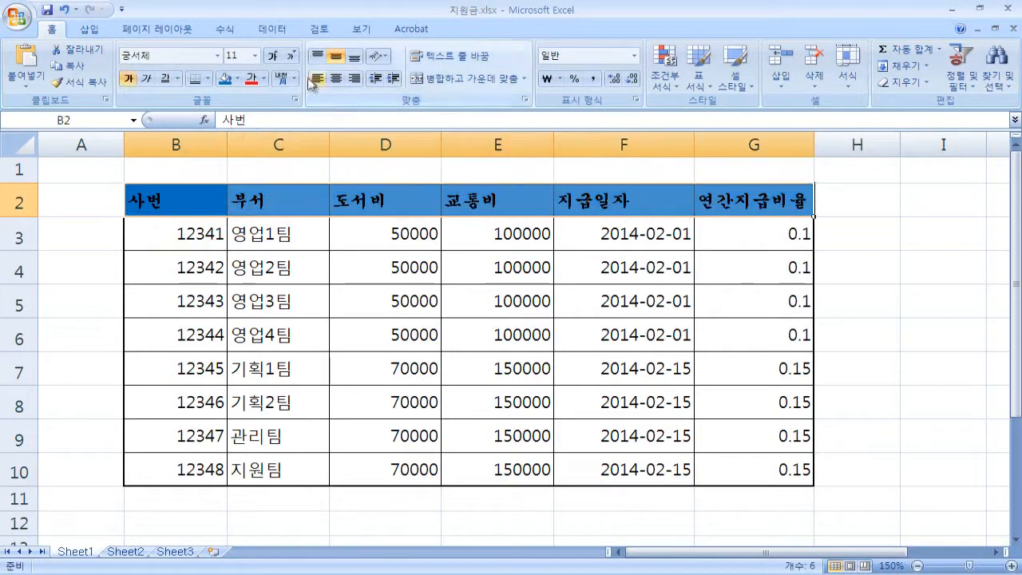
left_click(263, 78)
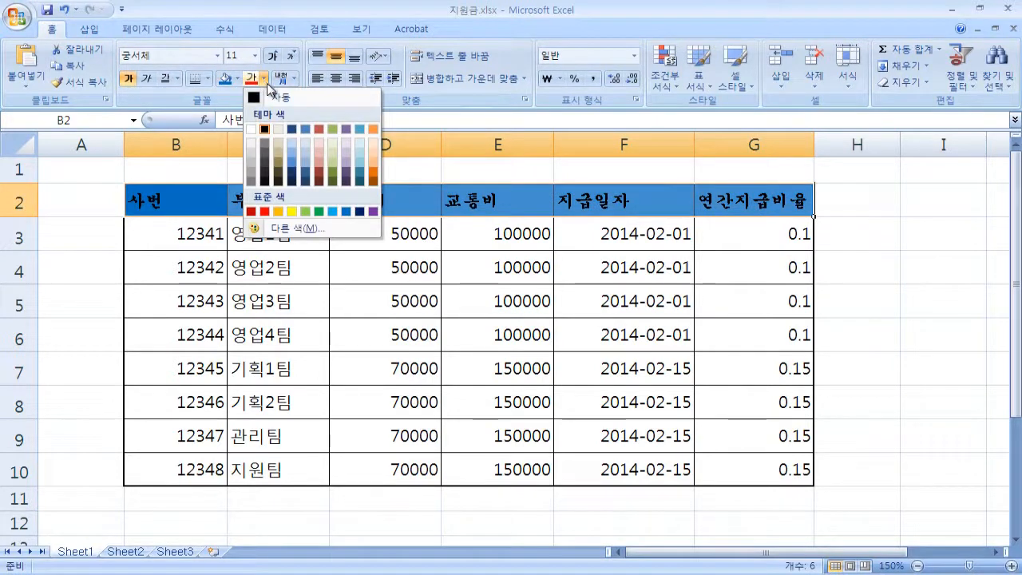
left_click(252, 131)
left_click(898, 362)
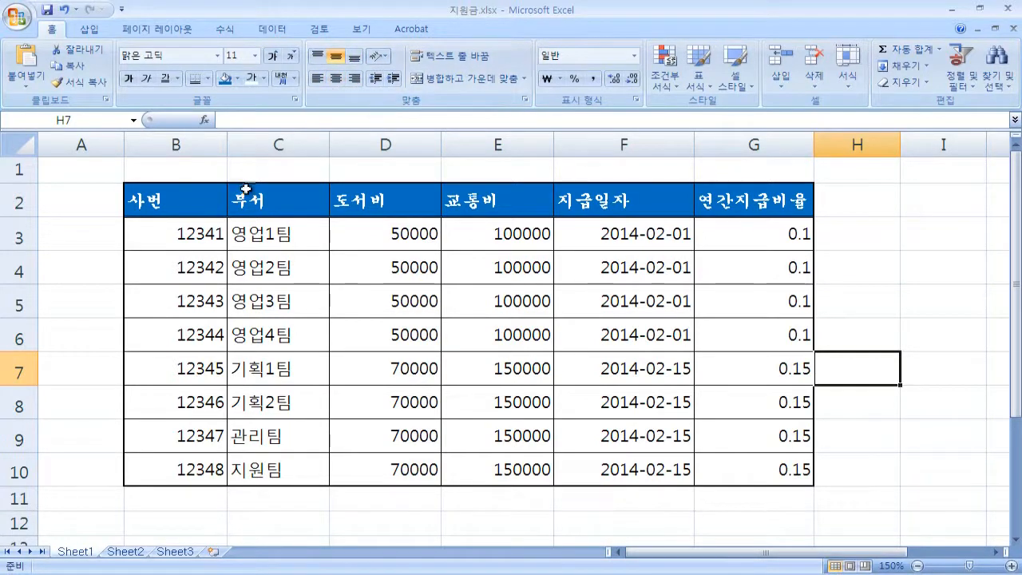
Centre the contents of the whole table B2:G10 horizontally.
left_click_drag(216, 198, 733, 463)
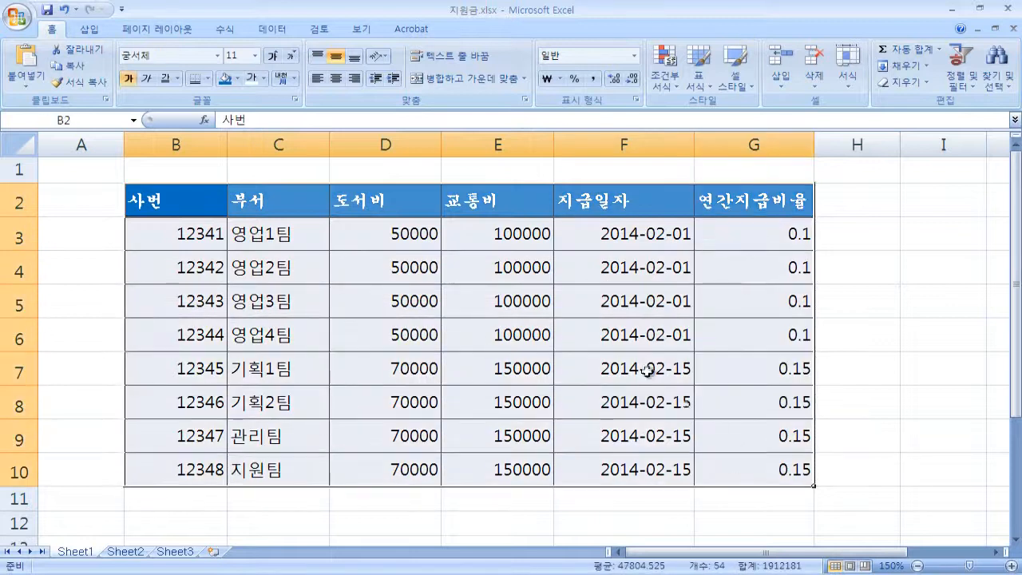
left_click(338, 84)
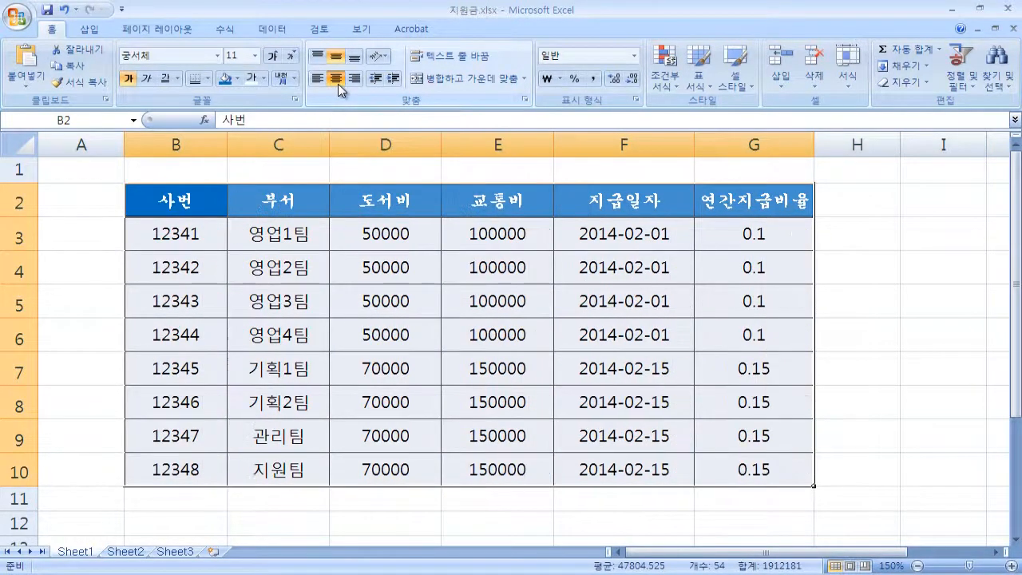
left_click(941, 482)
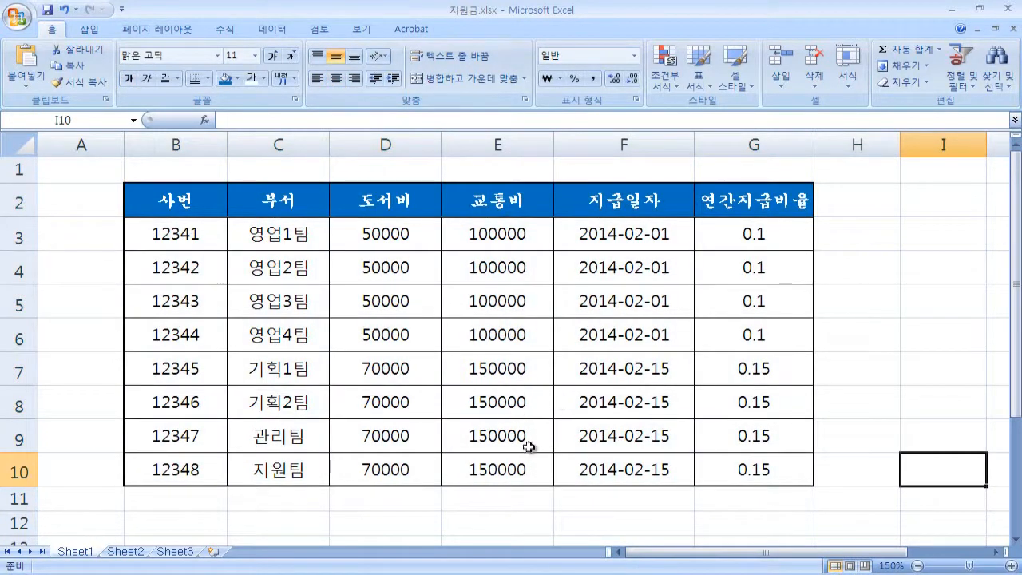
Increase the height of header row 2.
left_click(343, 58)
left_click_drag(20, 213, 25, 238)
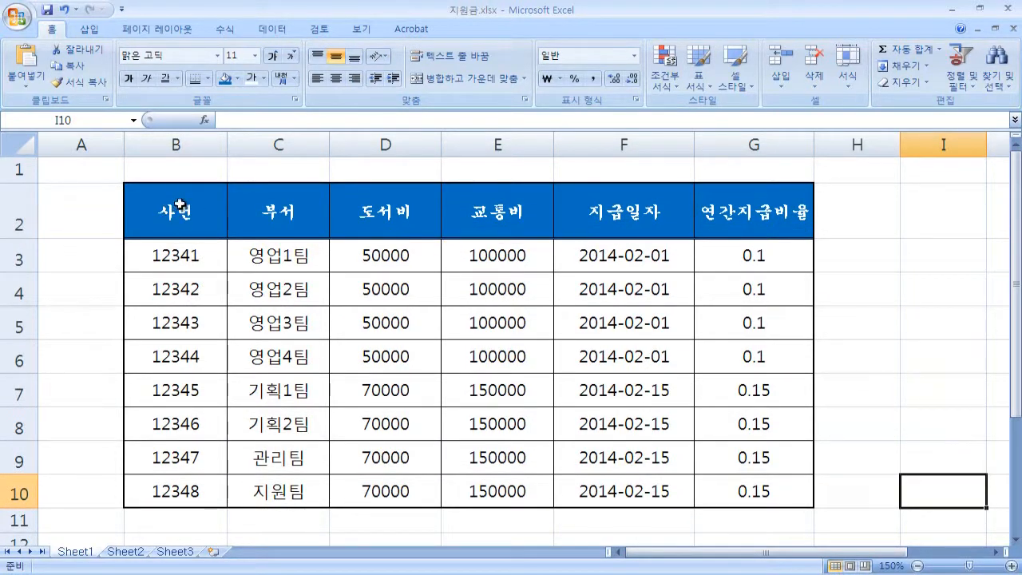
Try top and bottom vertical alignment on header cell B2, and return it to middle alignment.
left_click(223, 221)
key("alt+h")
key("a")
key("t")
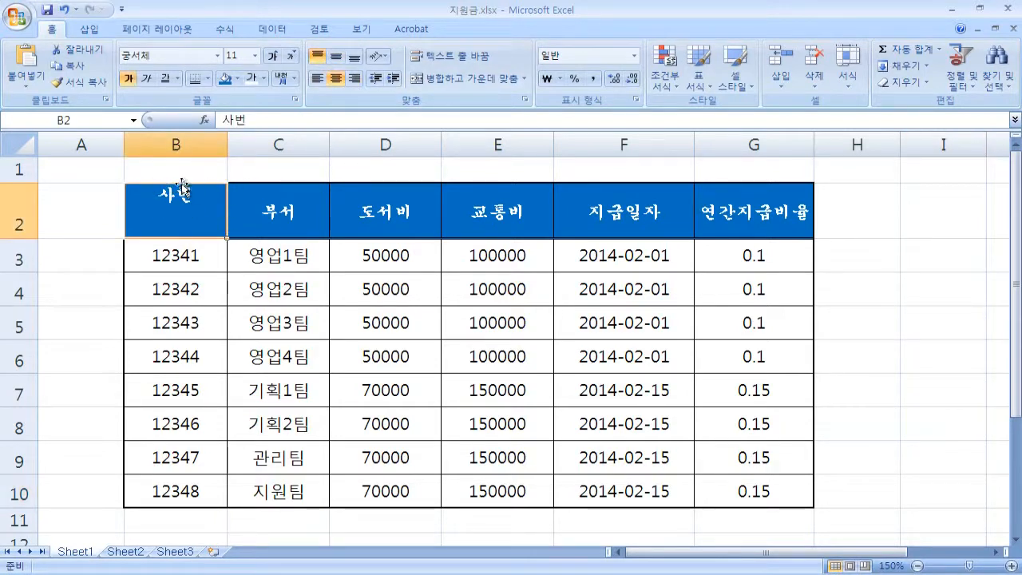
left_click(354, 60)
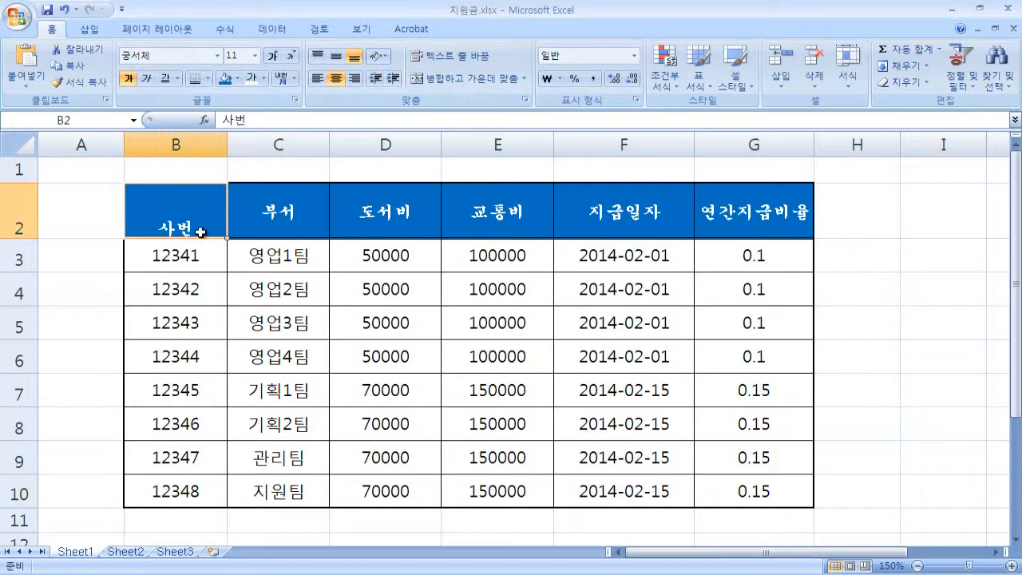
left_click(335, 56)
left_click(936, 455)
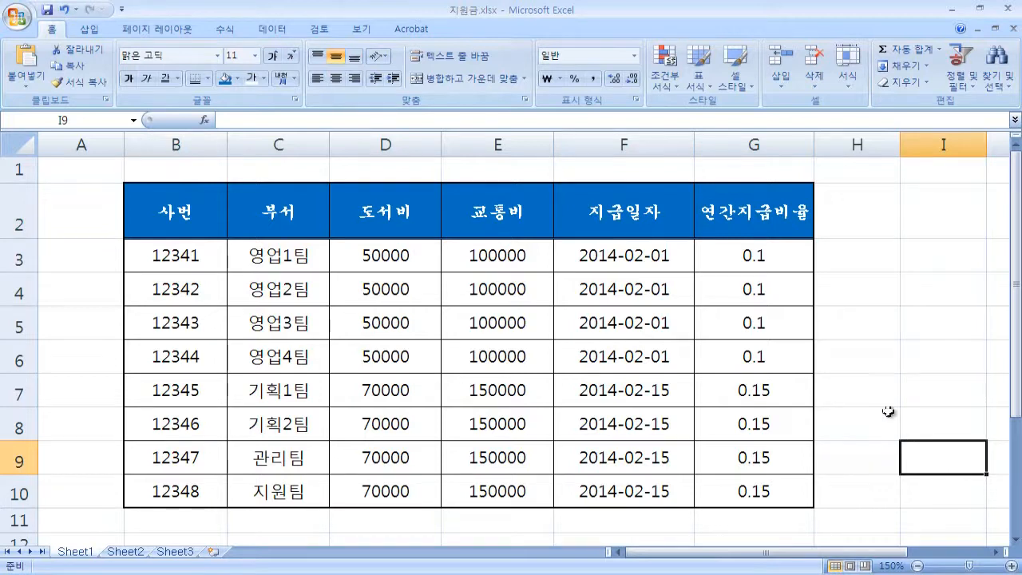
Right-align the 도서비 and 교통비 amounts in D3:E10.
left_click_drag(390, 255, 529, 488)
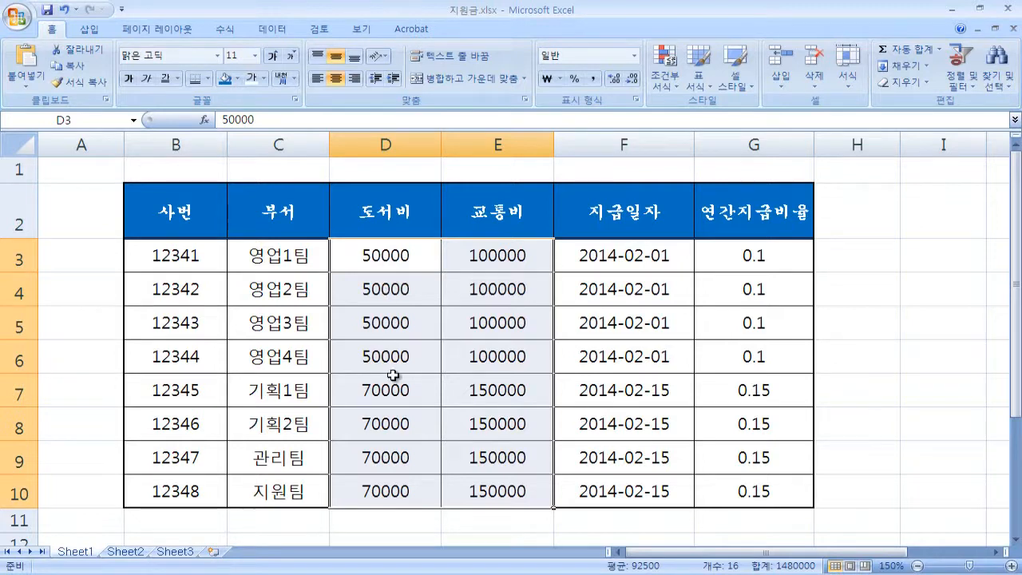
left_click(356, 80)
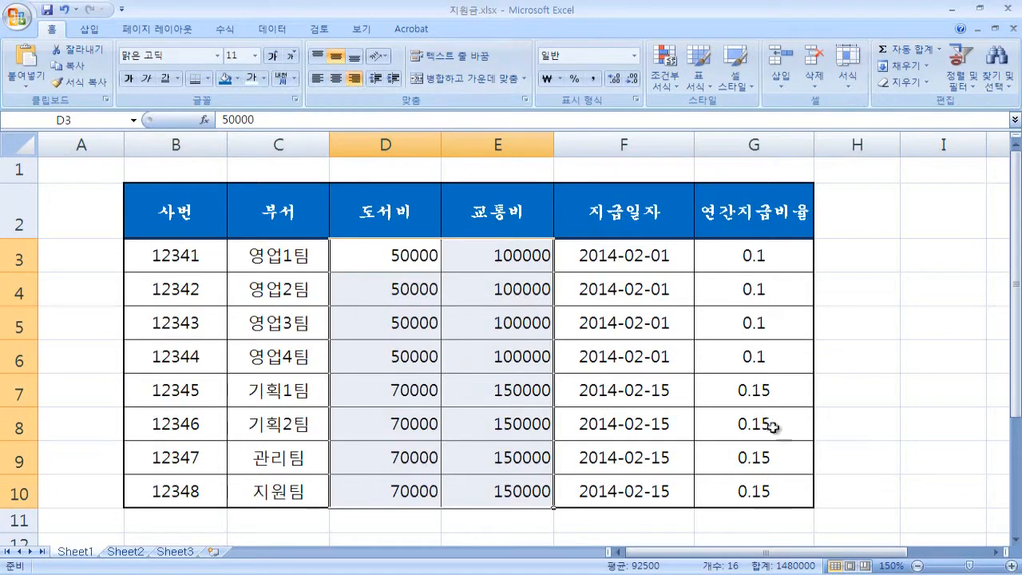
left_click(950, 515)
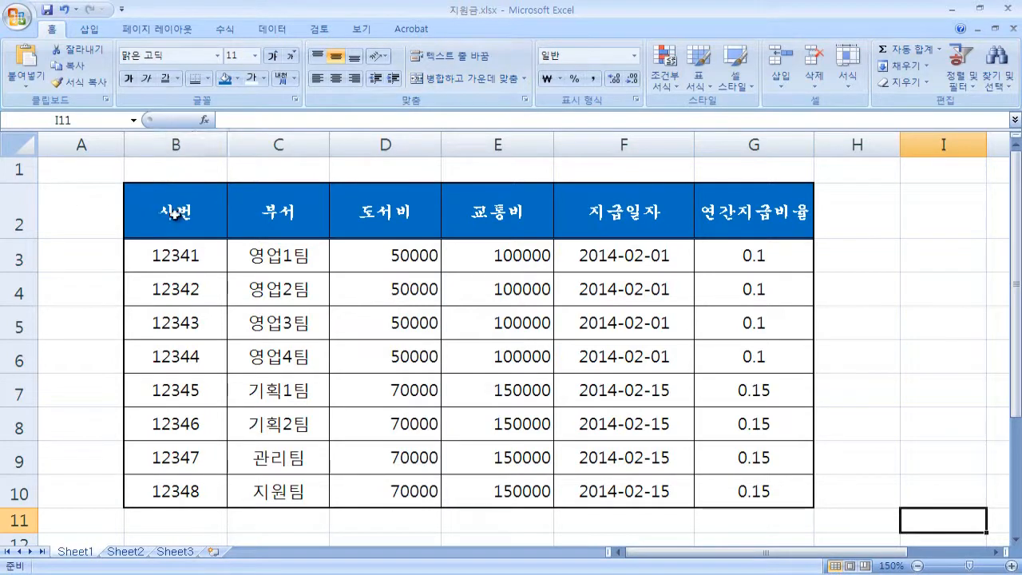
Try the counterclockwise angle and rotate-text-up (텍스트 위로 회전) orientations on header cell B2, and restore horizontal text.
left_click(169, 214)
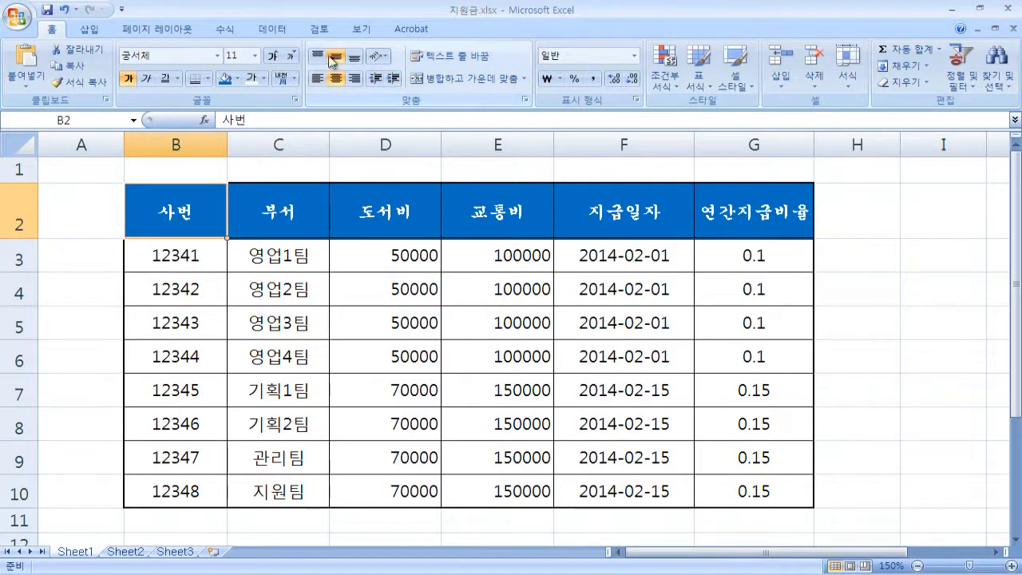
left_click(384, 58)
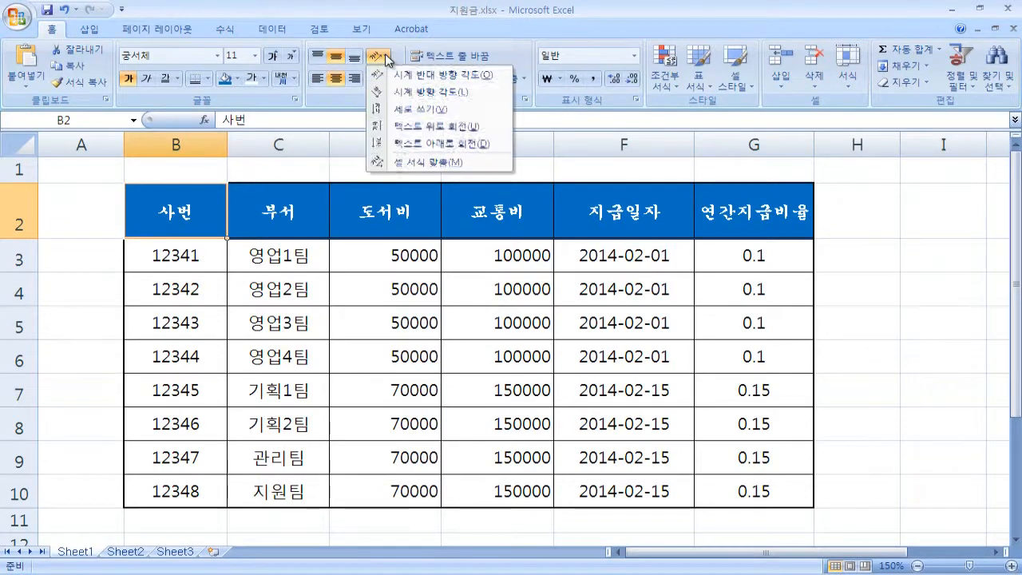
left_click(474, 77)
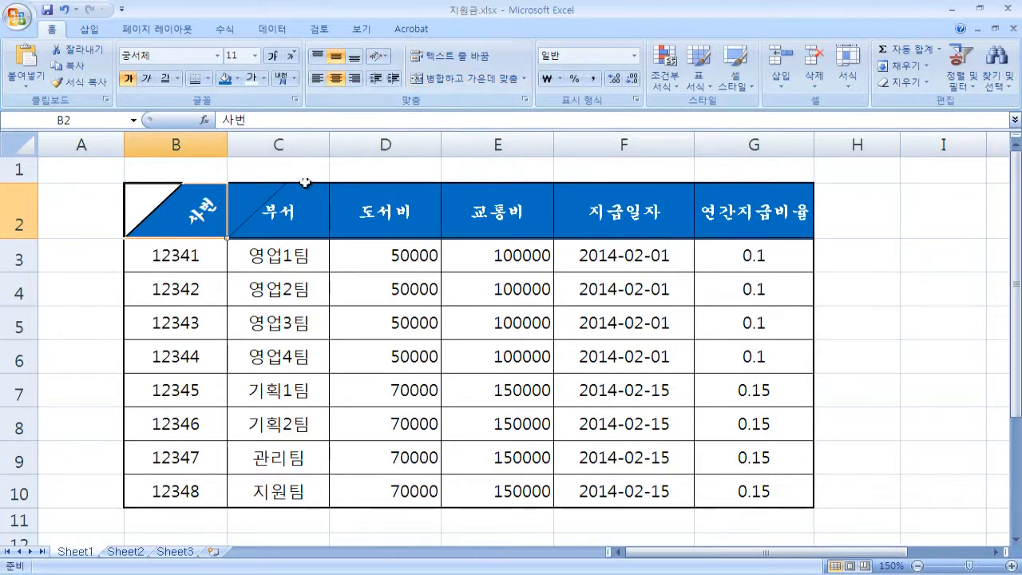
left_click(379, 57)
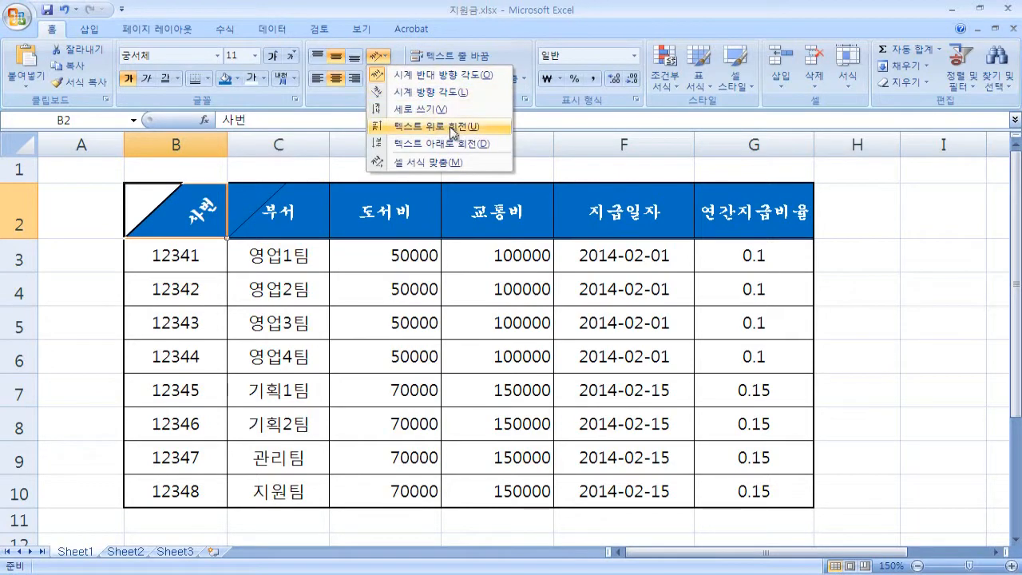
left_click(438, 128)
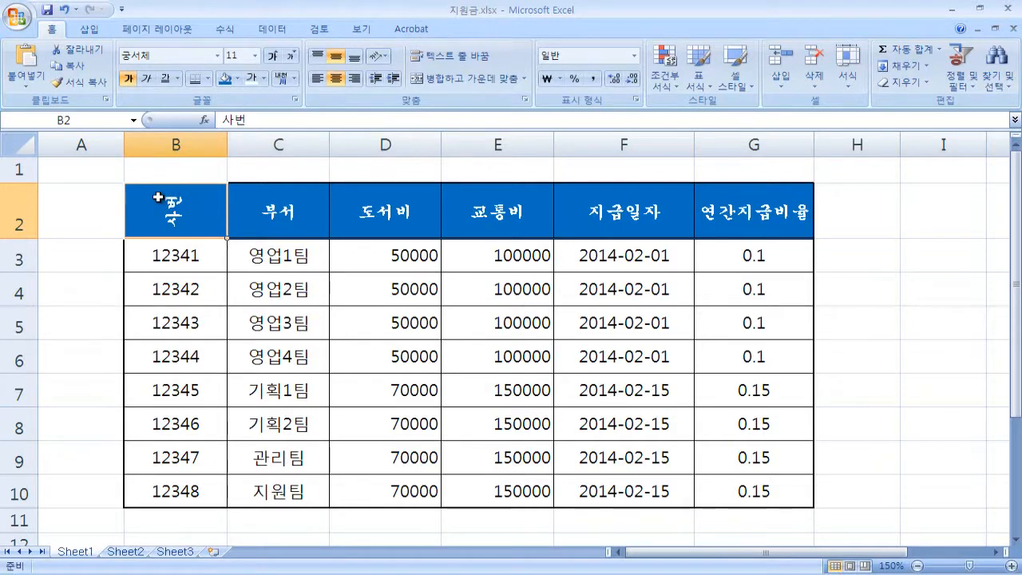
left_click(380, 57)
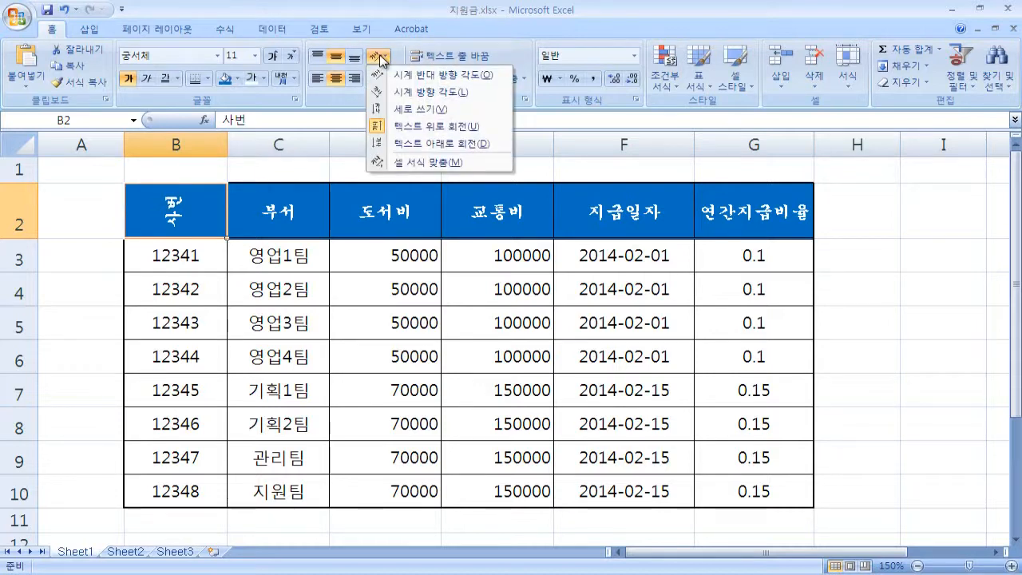
left_click(378, 128)
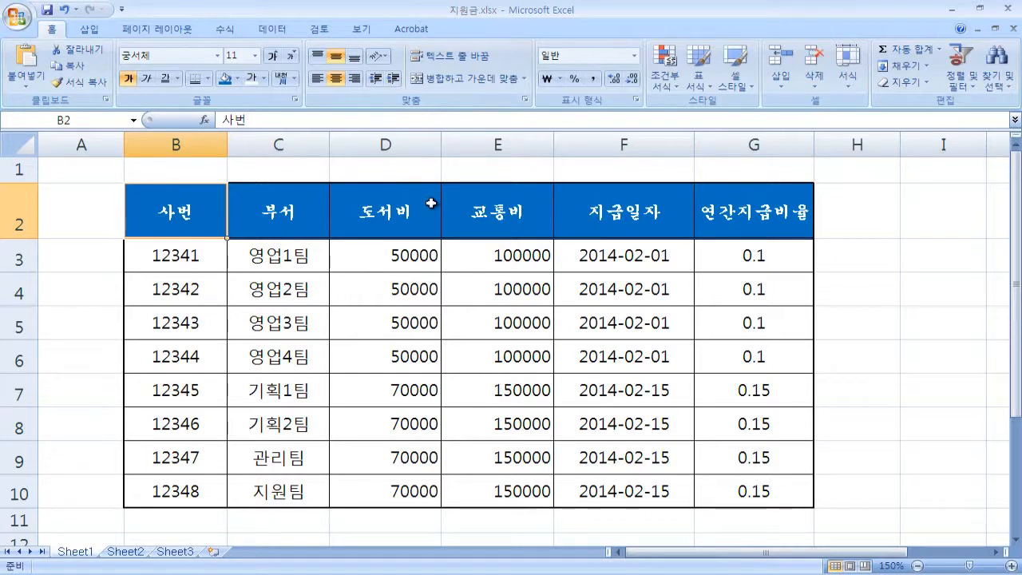
Try left alignment with an increased and decreased indent on the department names C3:C10, and centre them again.
left_click_drag(267, 259, 295, 492)
left_click(318, 78)
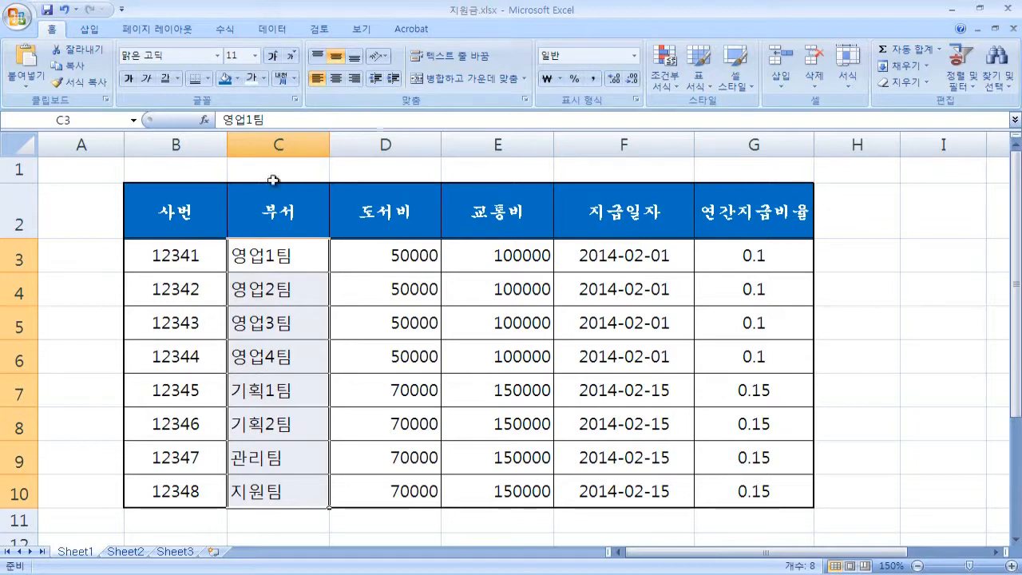
left_click(395, 79)
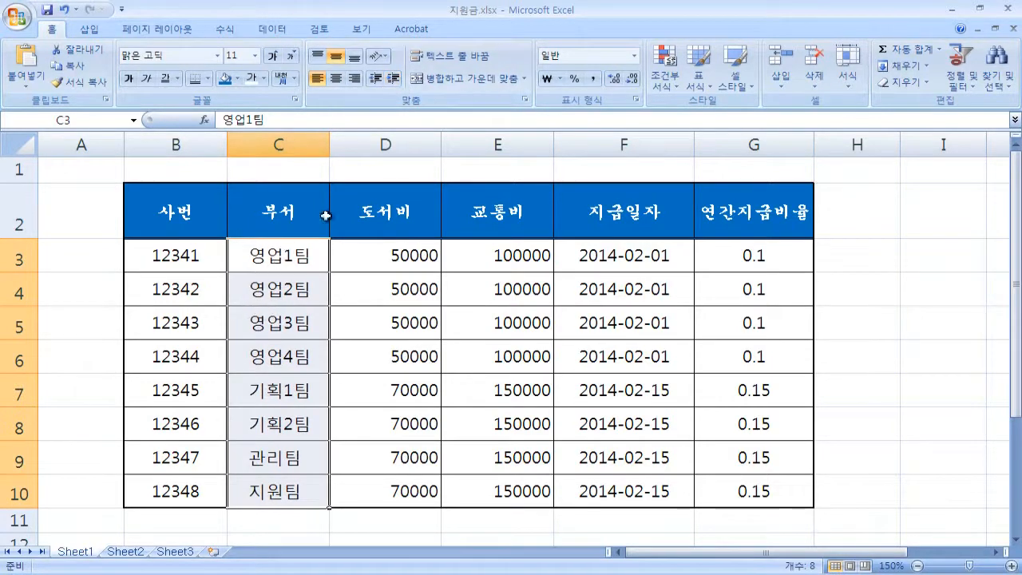
left_click(376, 79)
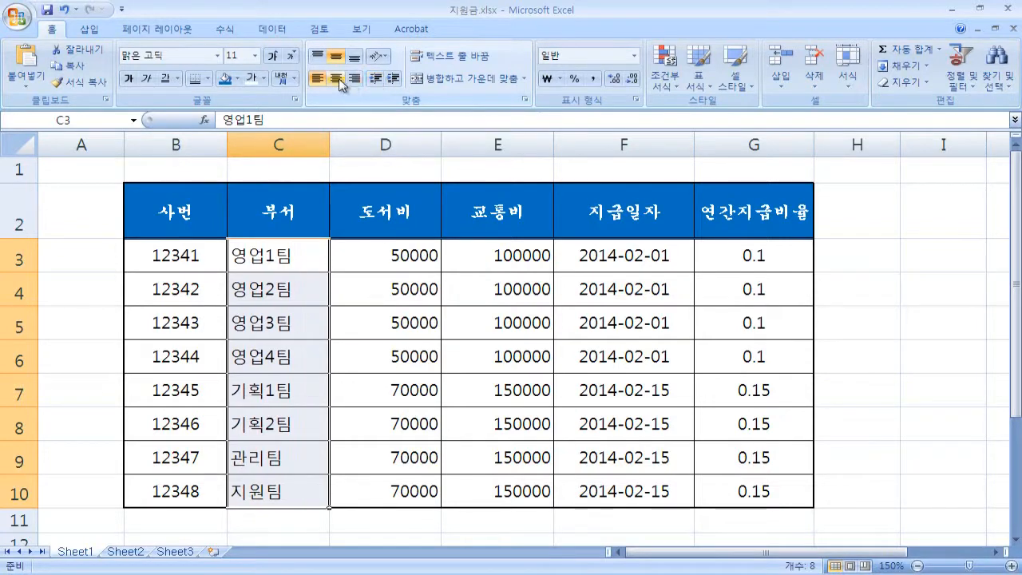
left_click(338, 78)
left_click(266, 331)
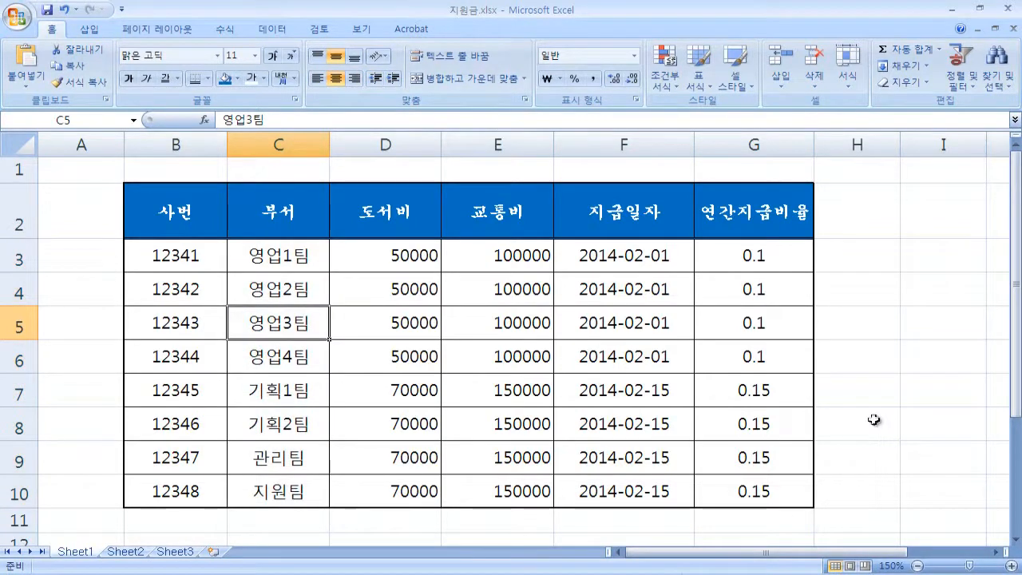
left_click(862, 495)
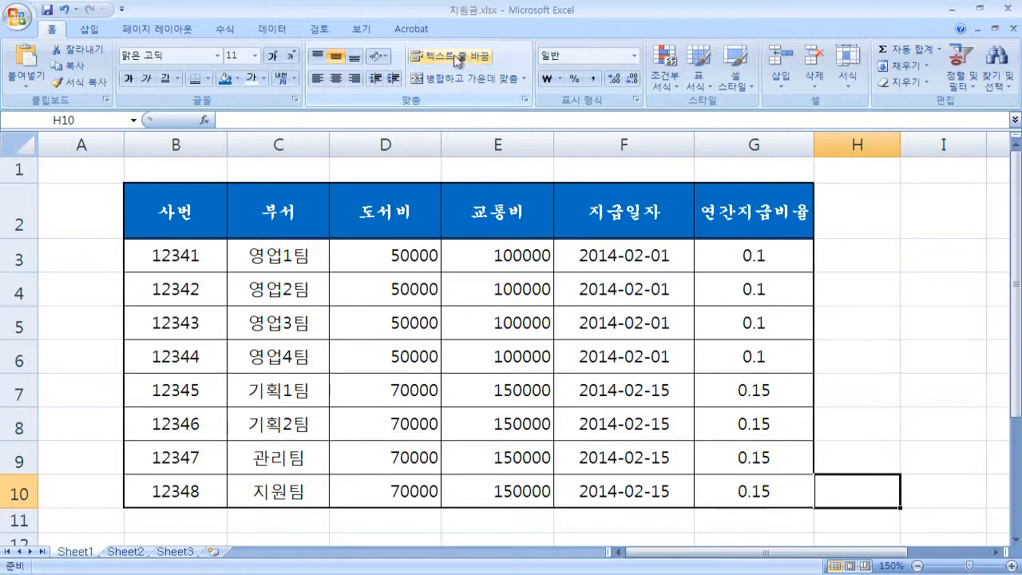
left_click(867, 208)
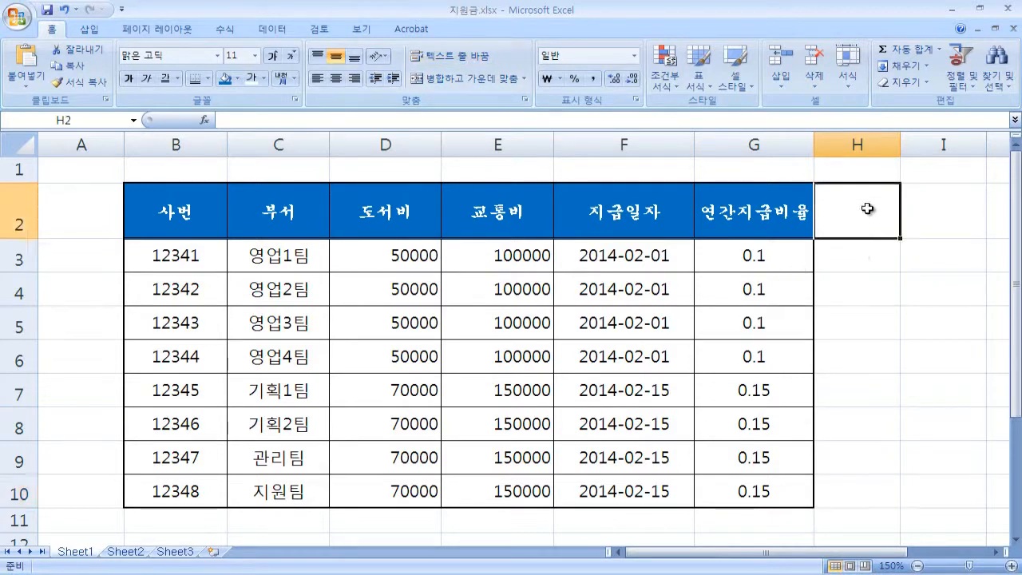
left_click(877, 260)
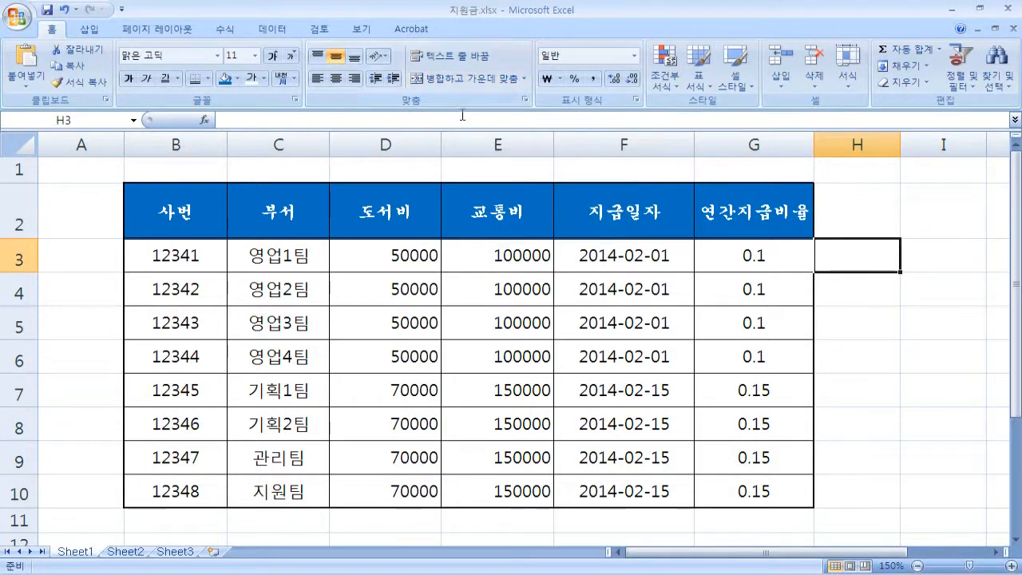
left_click(281, 317)
left_click(300, 273)
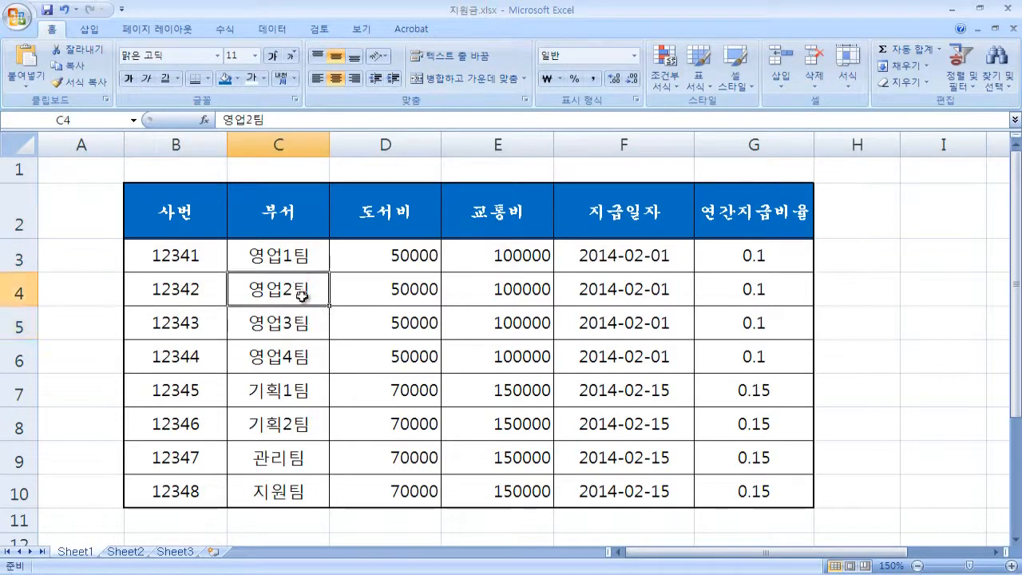
left_click(300, 323)
left_click(303, 349)
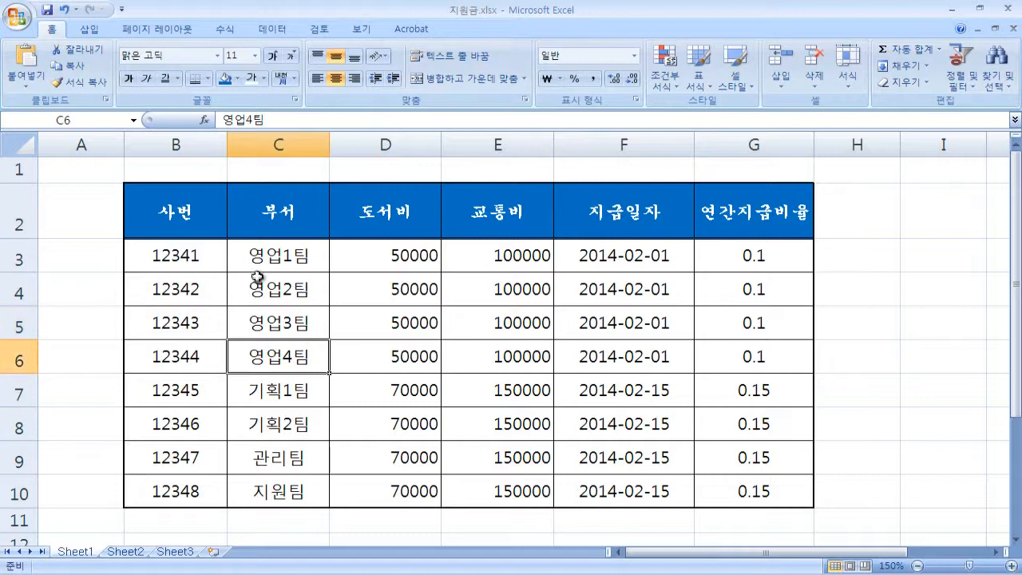
Clear the department names from cells C3:C6.
left_click_drag(301, 264, 301, 358)
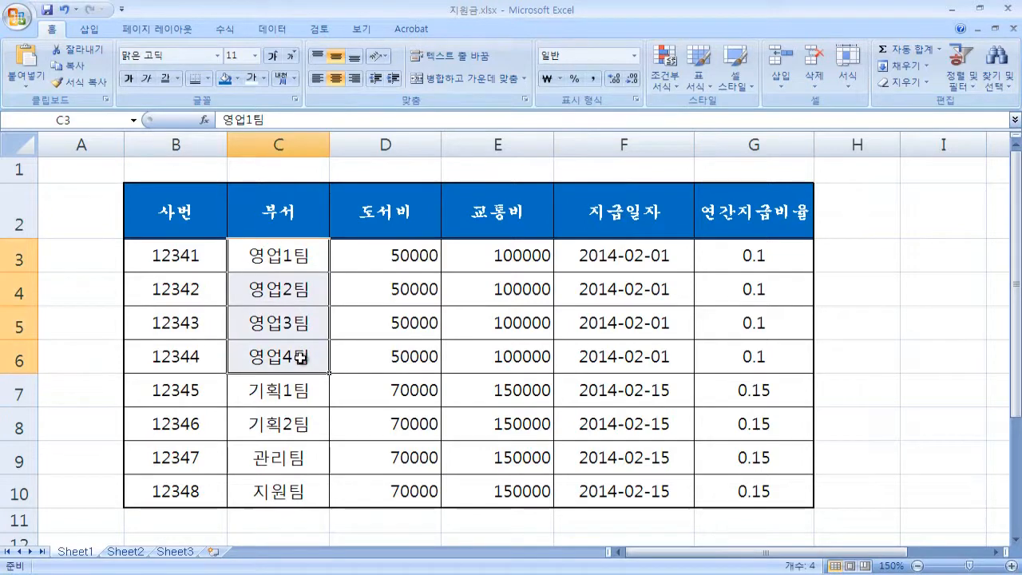
key("Delete")
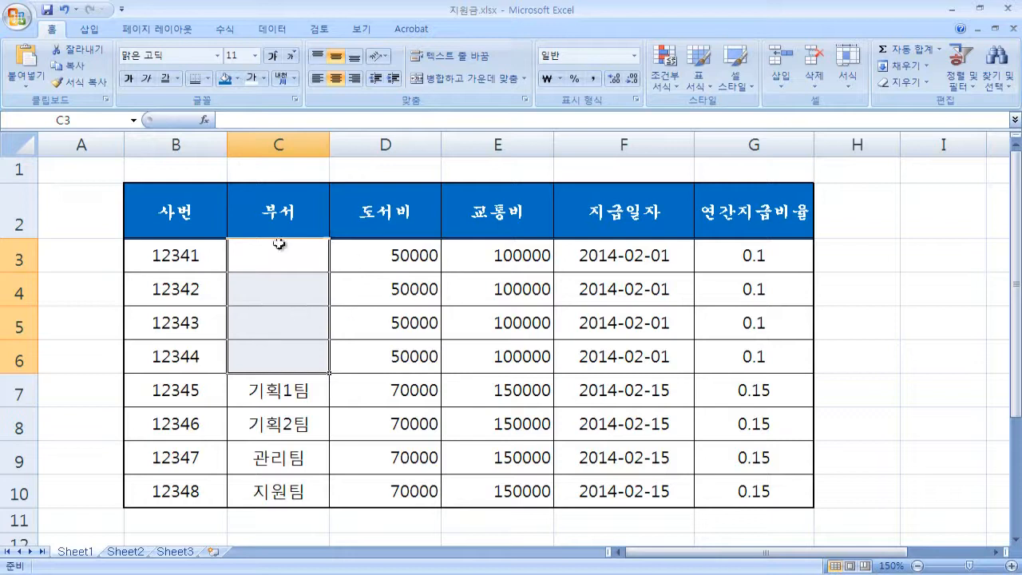
left_click(335, 312)
left_click(285, 256)
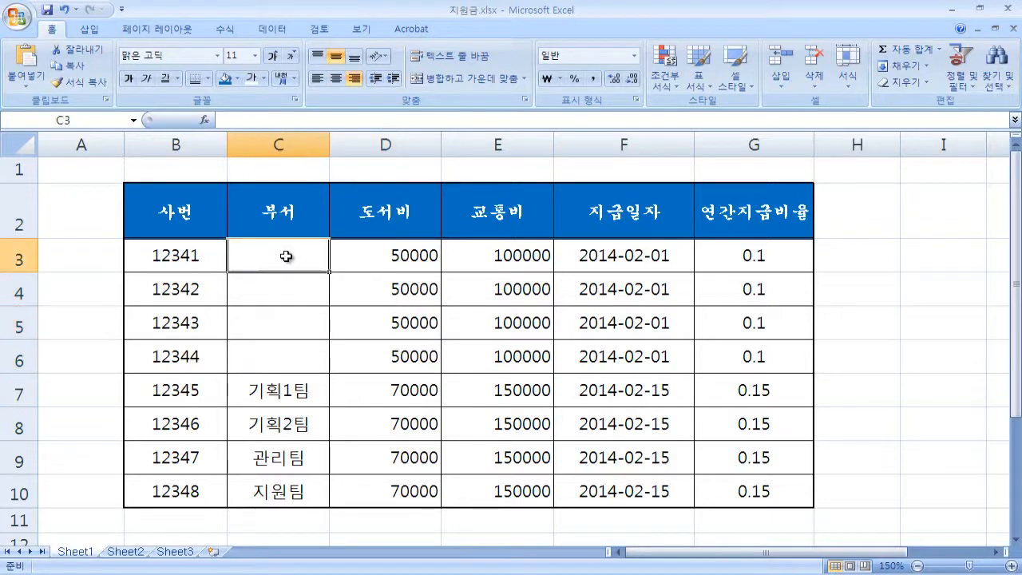
Merge and centre (병합하고 가운데 맞춤) the empty department cells C3:C6.
left_click_drag(286, 256, 283, 356)
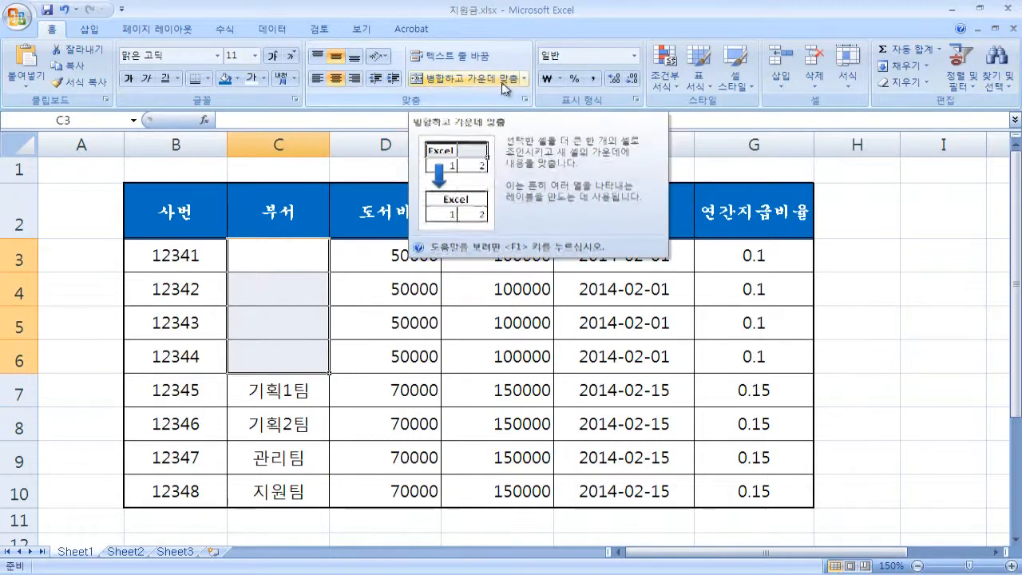
left_click(477, 82)
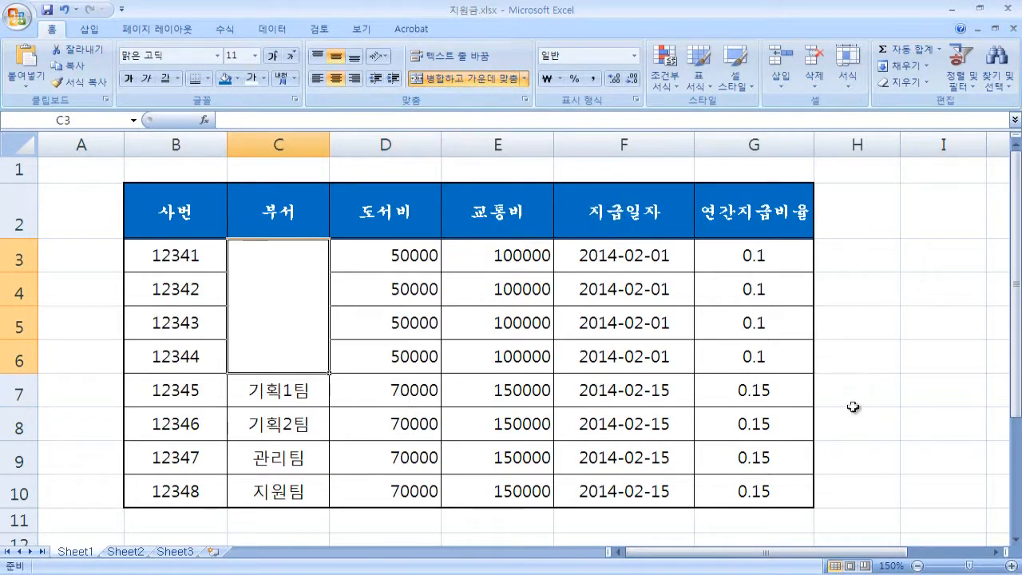
left_click(858, 515)
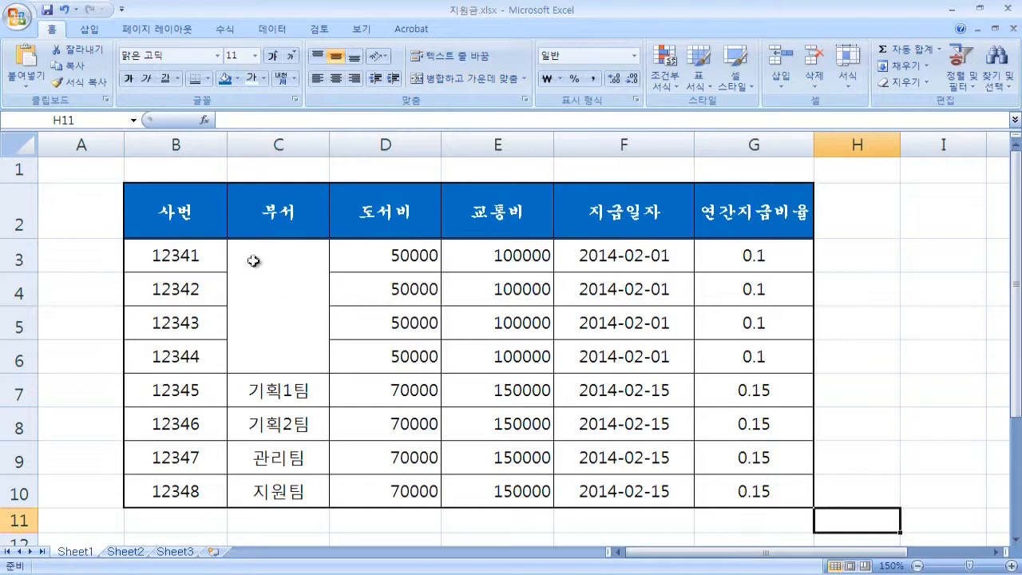
Enter 영업팀 as the department name in the merged cell C3:C6.
left_click(273, 314)
type("영업팀")
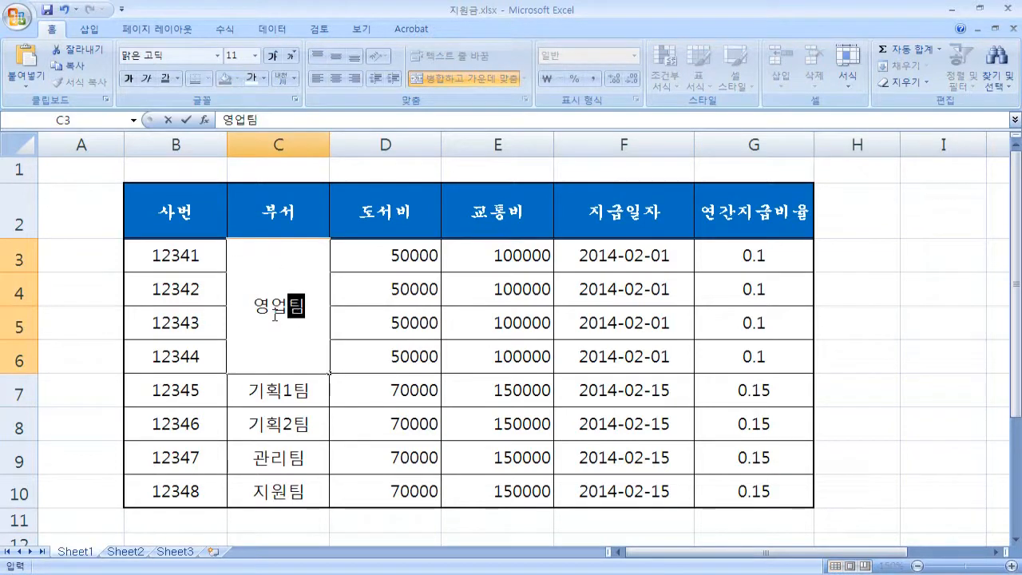
left_click(872, 526)
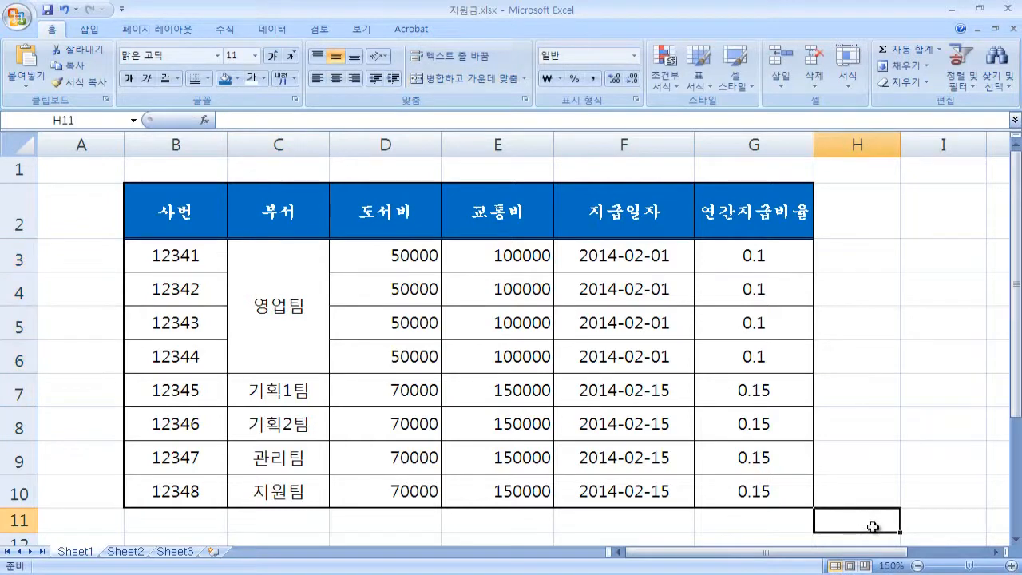
left_click(285, 296)
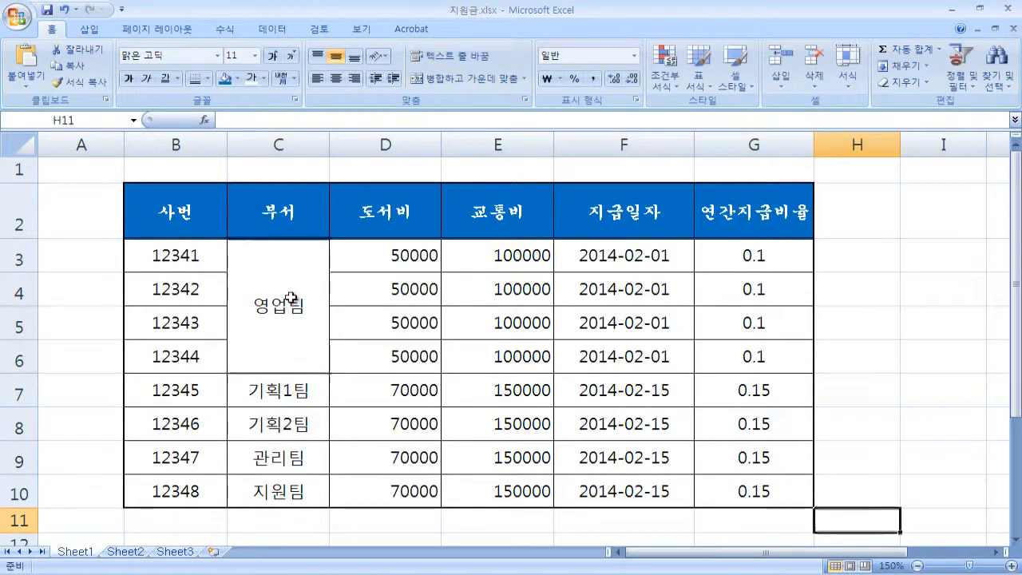
Undo the 영업팀 entry, the merge and the clearing of the department names in C3:C6.
key("ctrl+z")
key("ctrl+z")
key("ctrl+z")
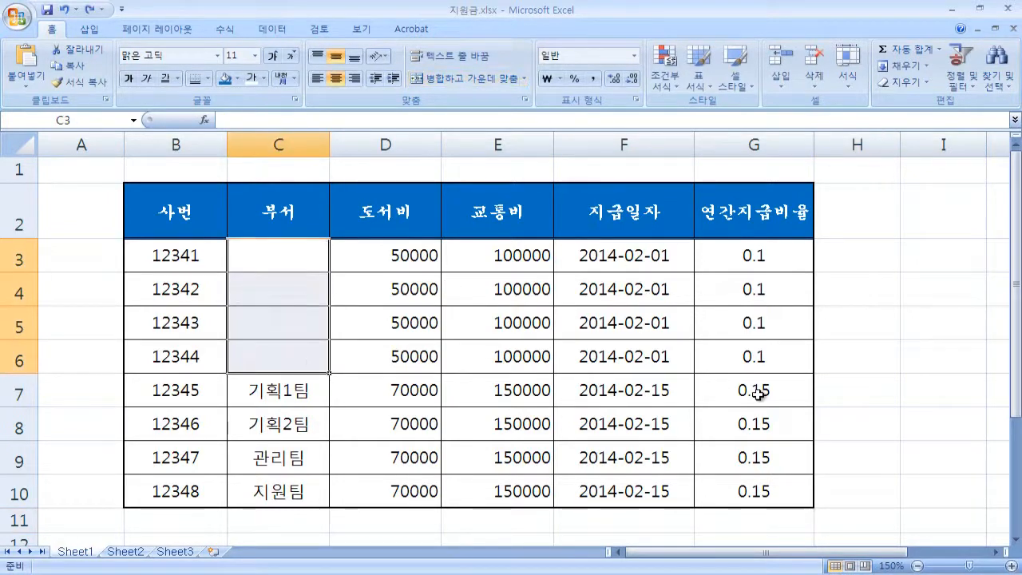
left_click(848, 520)
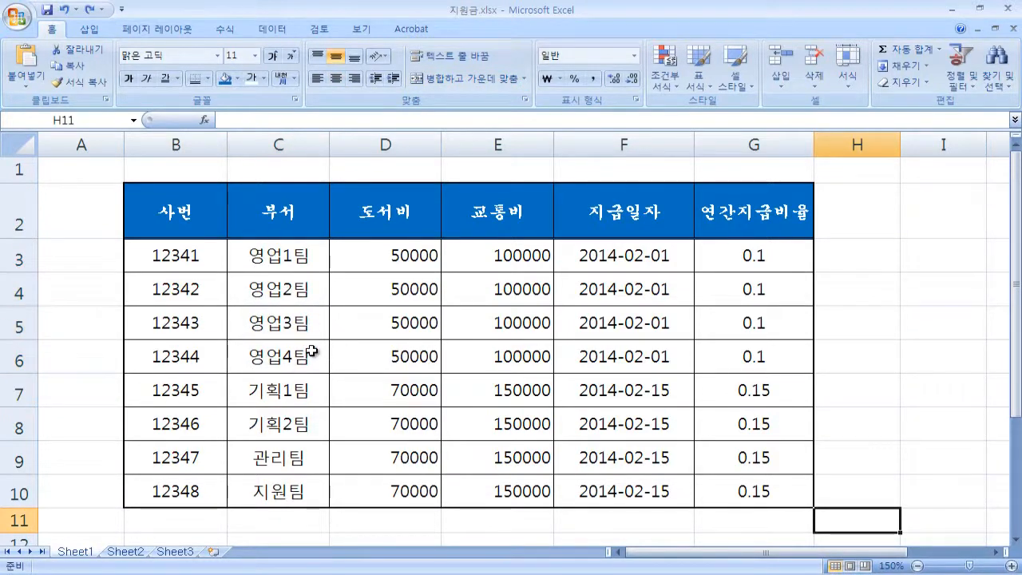
Merge and centre (병합하고 가운데 맞춤) the filled department cells C3:C6, keeping only the uppermost value.
left_click(274, 251)
left_click_drag(274, 251, 280, 355)
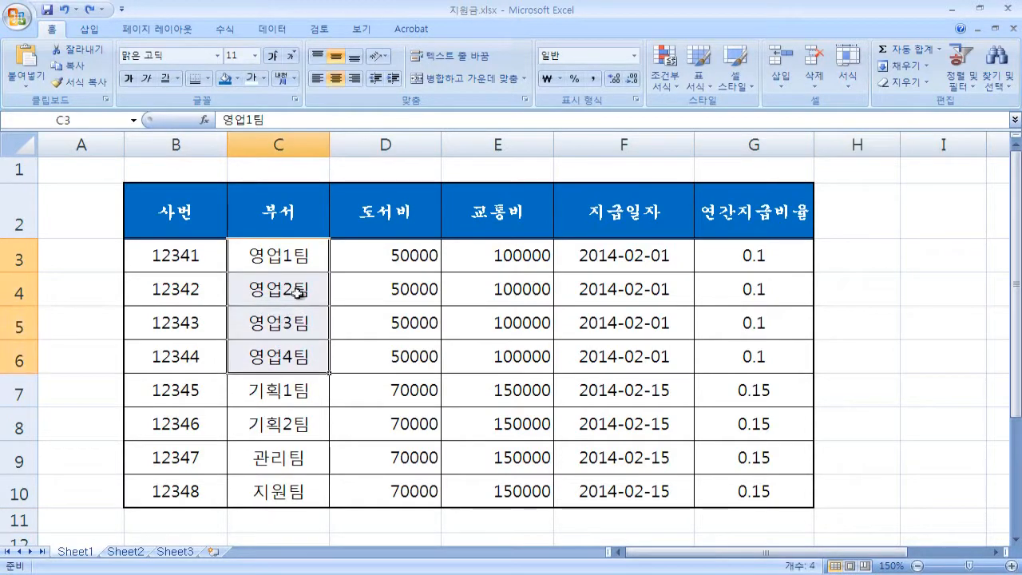
left_click(475, 79)
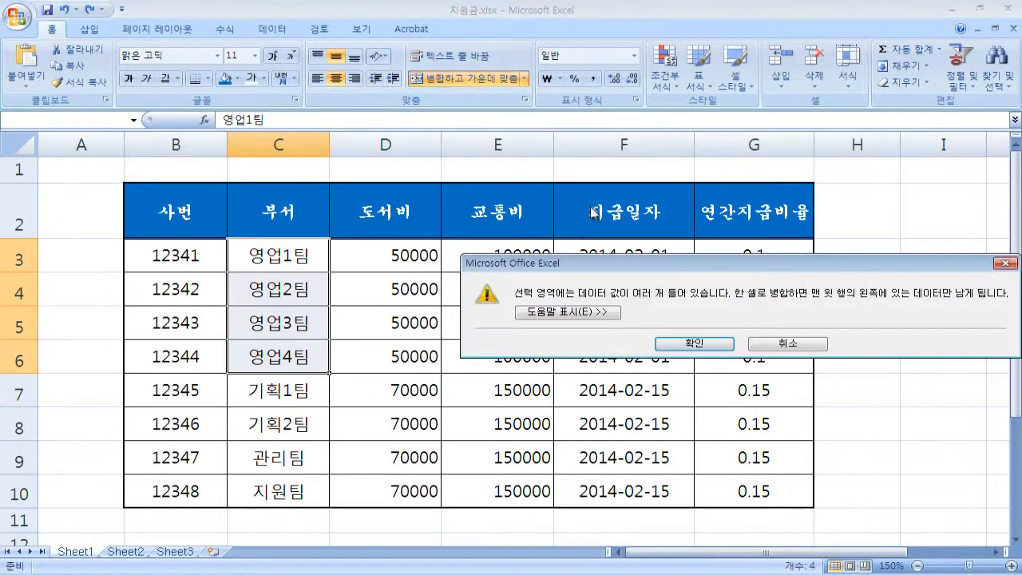
left_click_drag(571, 262, 469, 192)
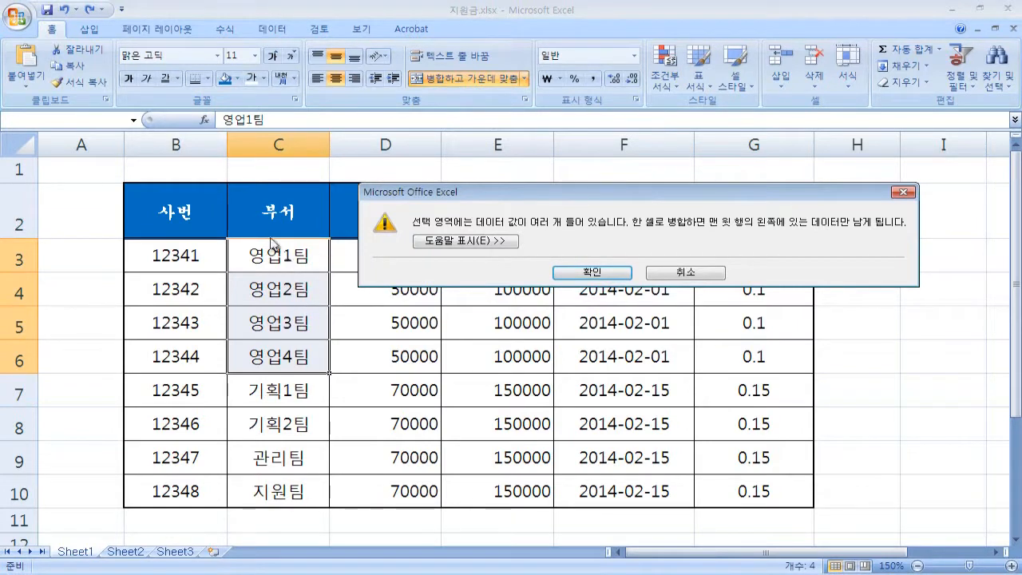
left_click(613, 271)
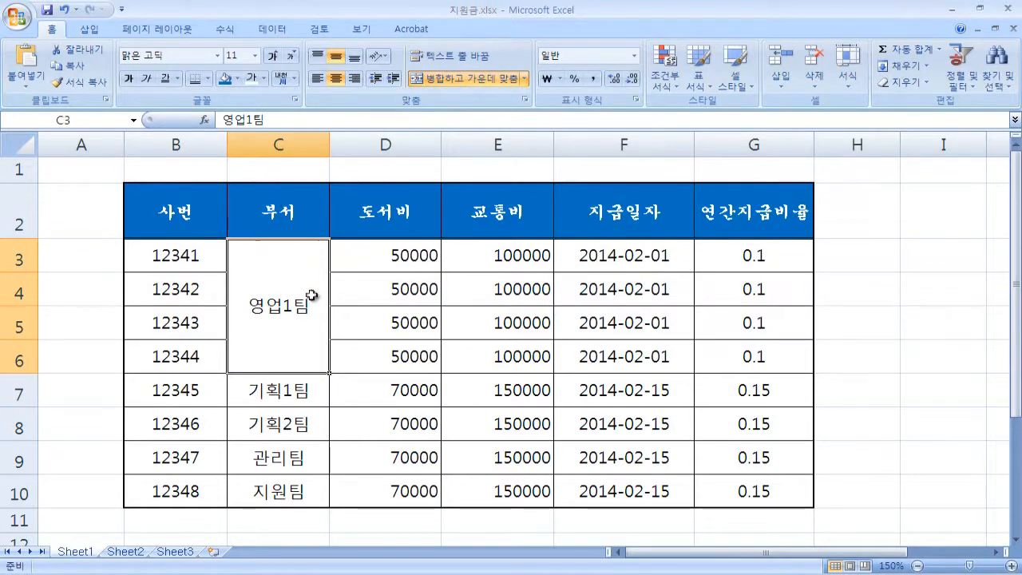
left_click(842, 513)
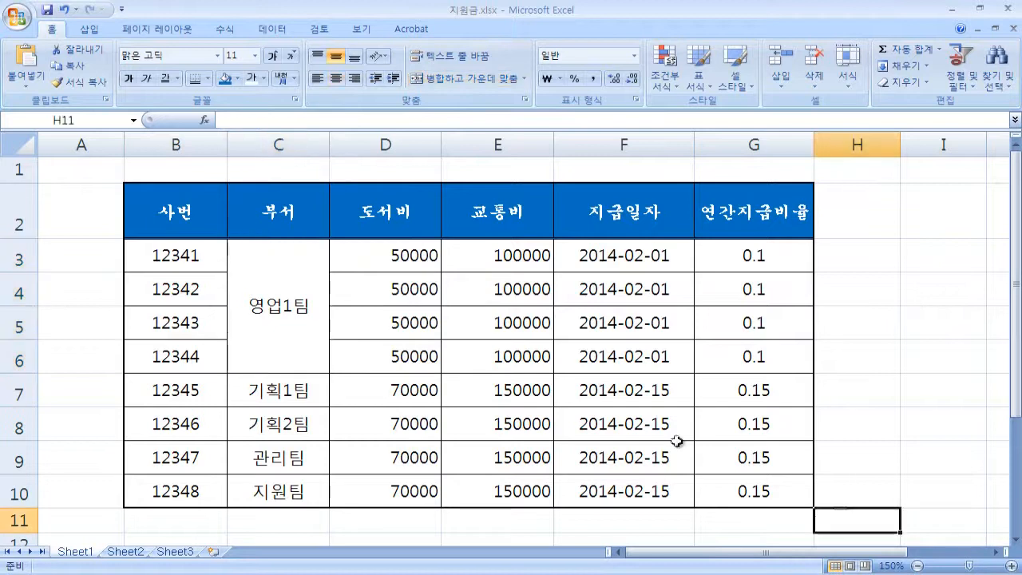
Remove the 1 from the merged department name in C3 so that it reads 영업팀.
left_click(260, 331)
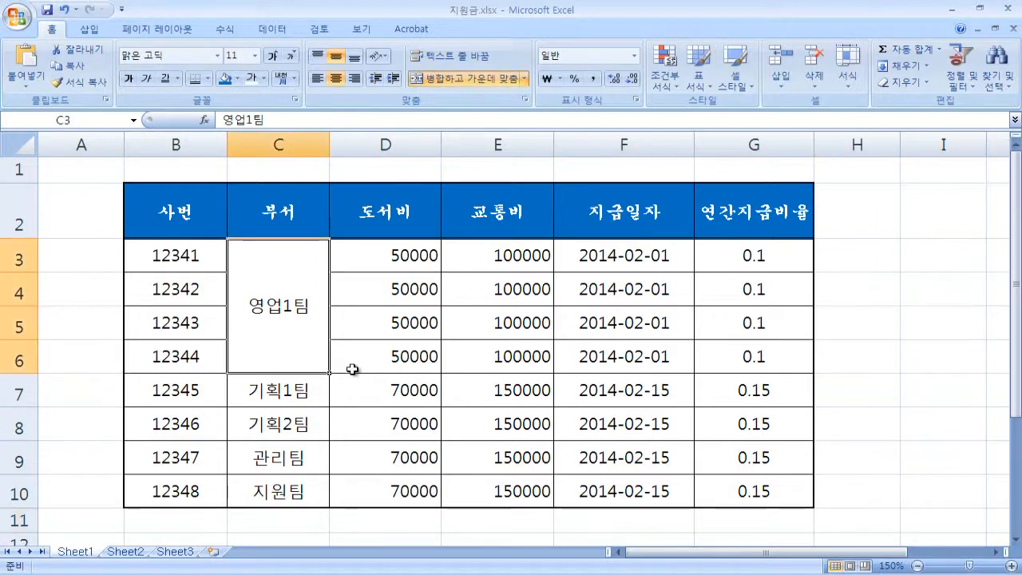
key("F2")
key("BackSpace")
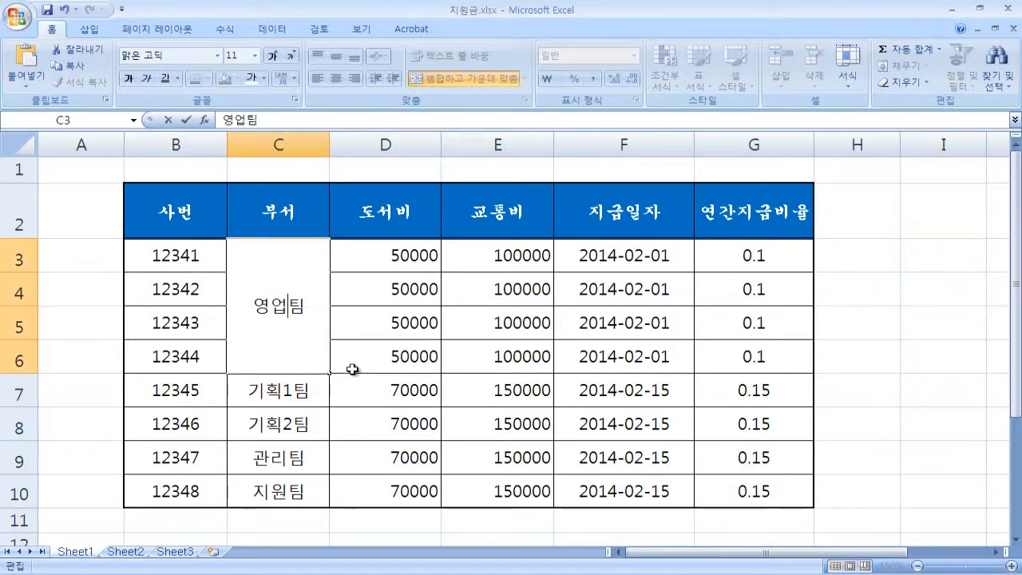
key("Return")
left_click(891, 457)
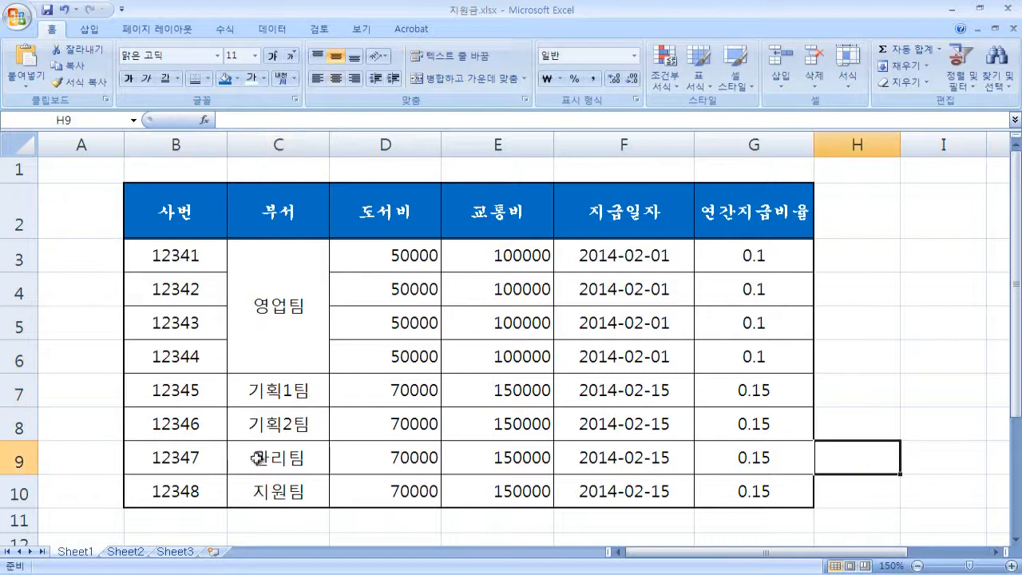
Merge and centre department cells C7:C8, keeping only the upper value, and shorten the name to 기획팀.
left_click_drag(296, 390, 292, 420)
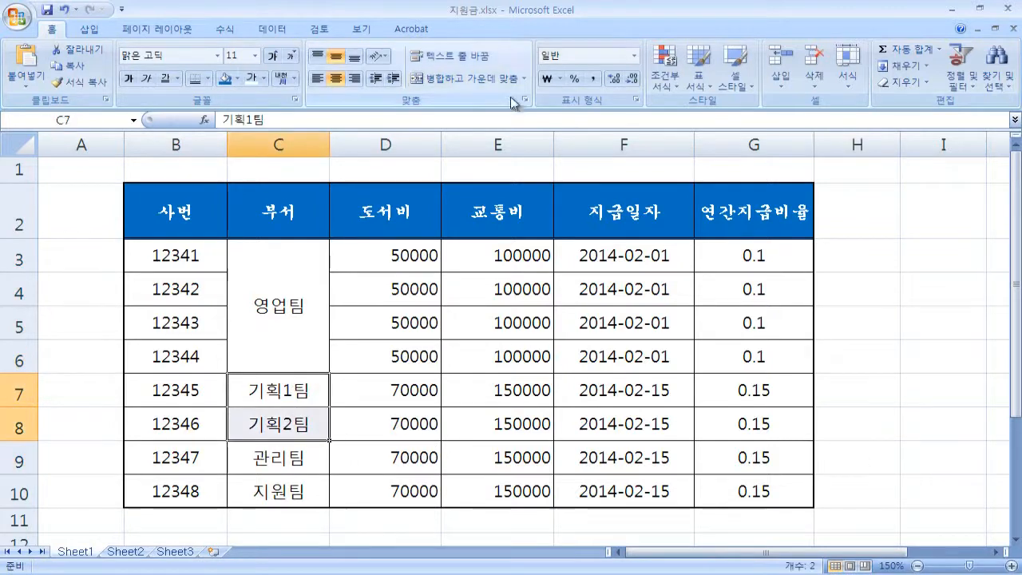
left_click(466, 78)
left_click(652, 338)
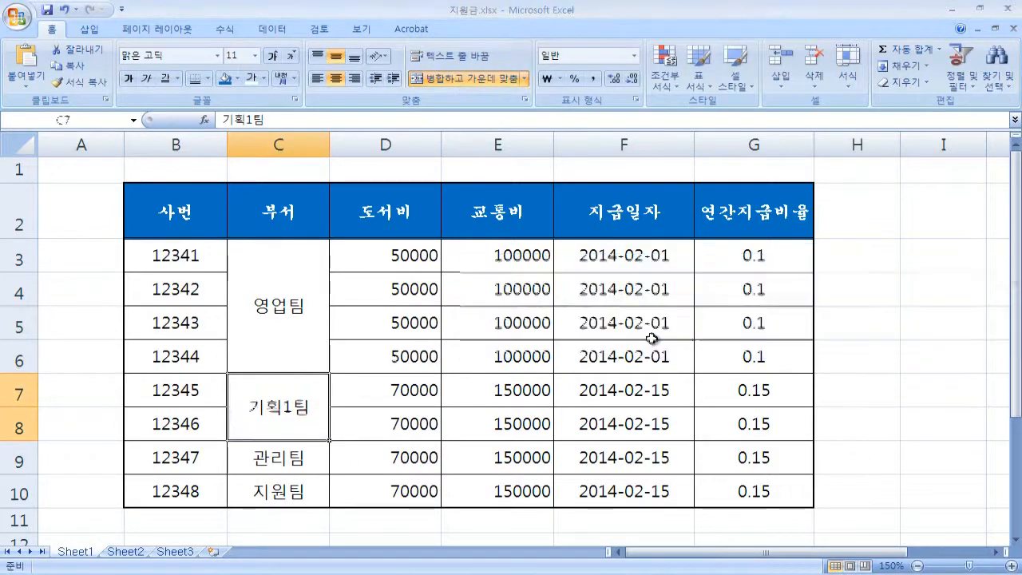
double_click(294, 407)
key("BackSpace")
key("Return")
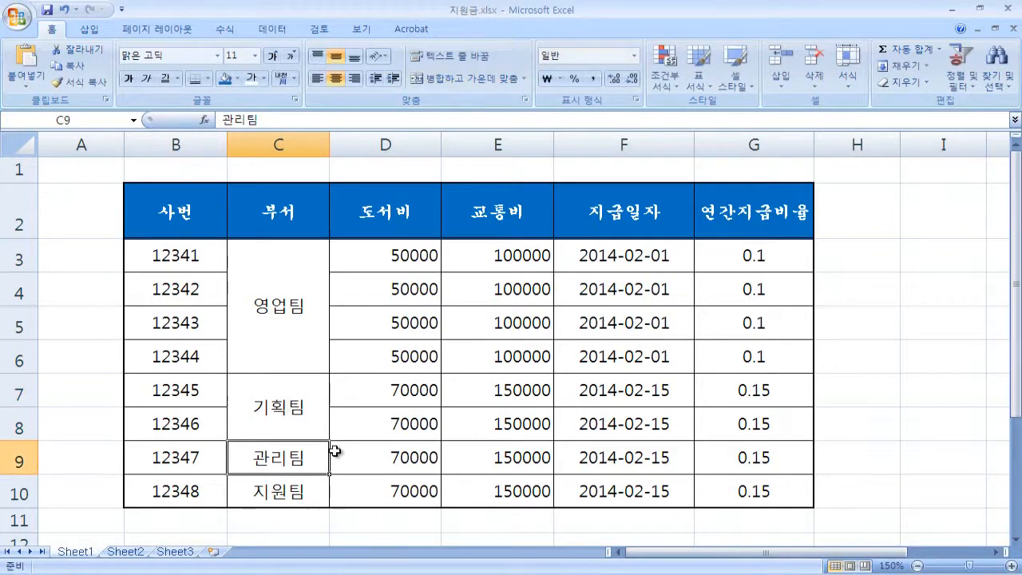
left_click(851, 517)
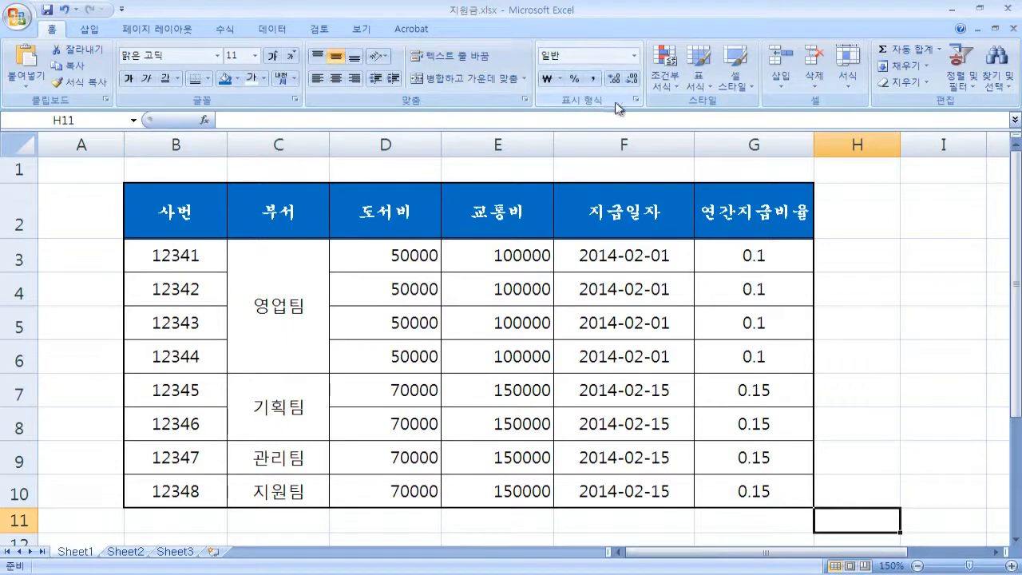
Check the number formats of cells B2, B3 and F3, and look through the available display formats (표시 형식).
left_click(183, 214)
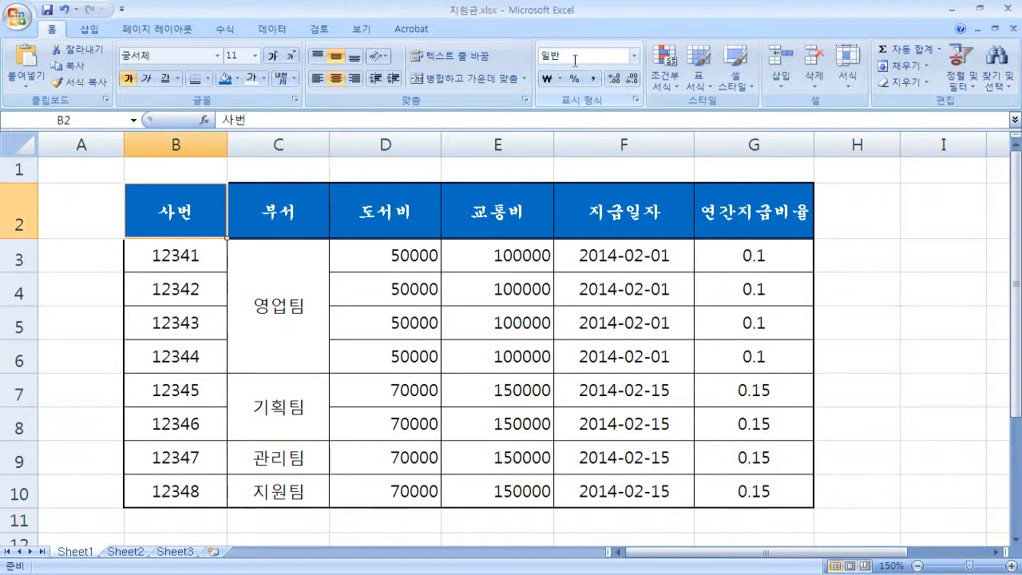
left_click(177, 256)
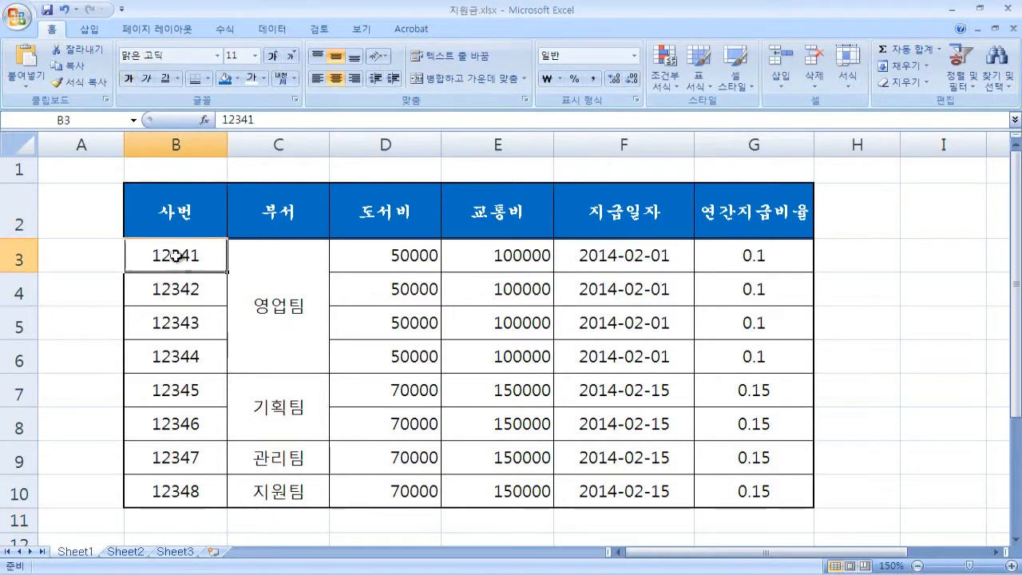
left_click(623, 266)
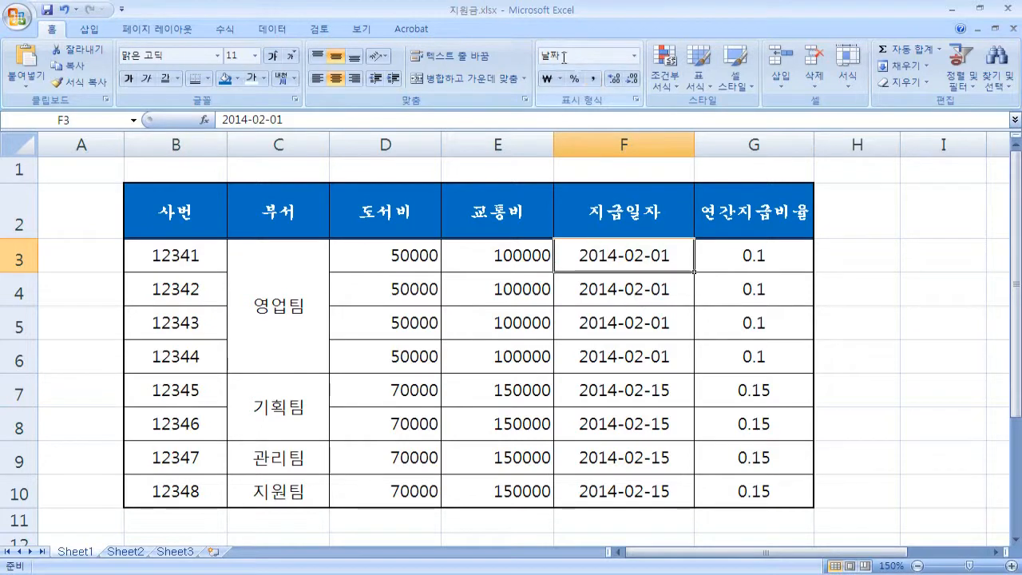
left_click(636, 57)
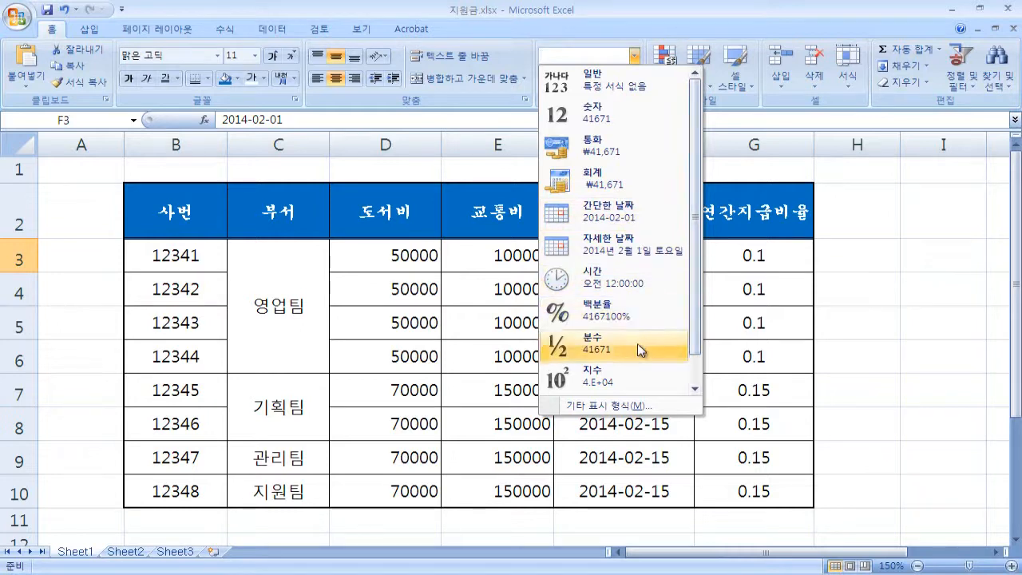
scroll(695, 338, "down", 1)
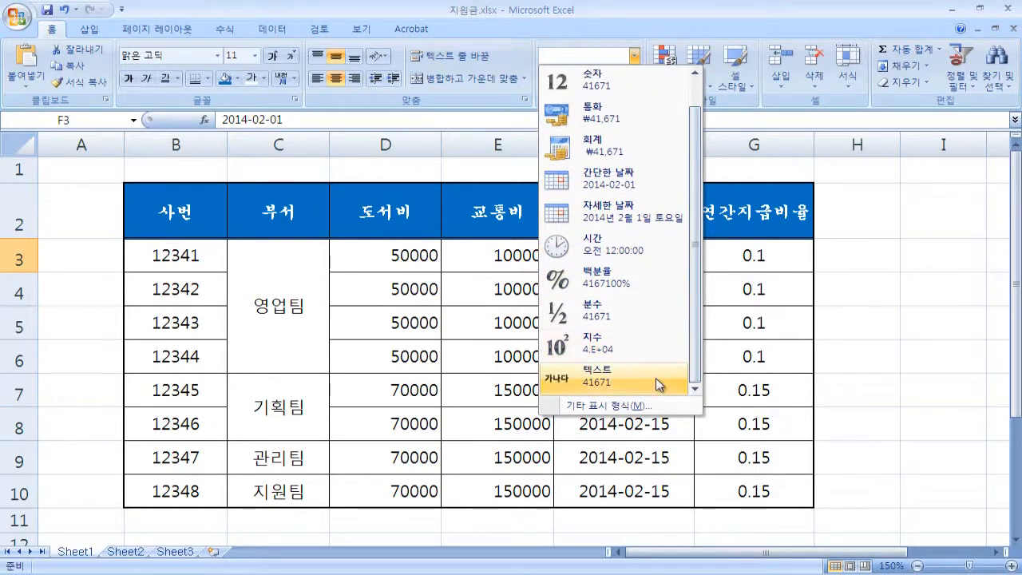
scroll(695, 345, "up", 1)
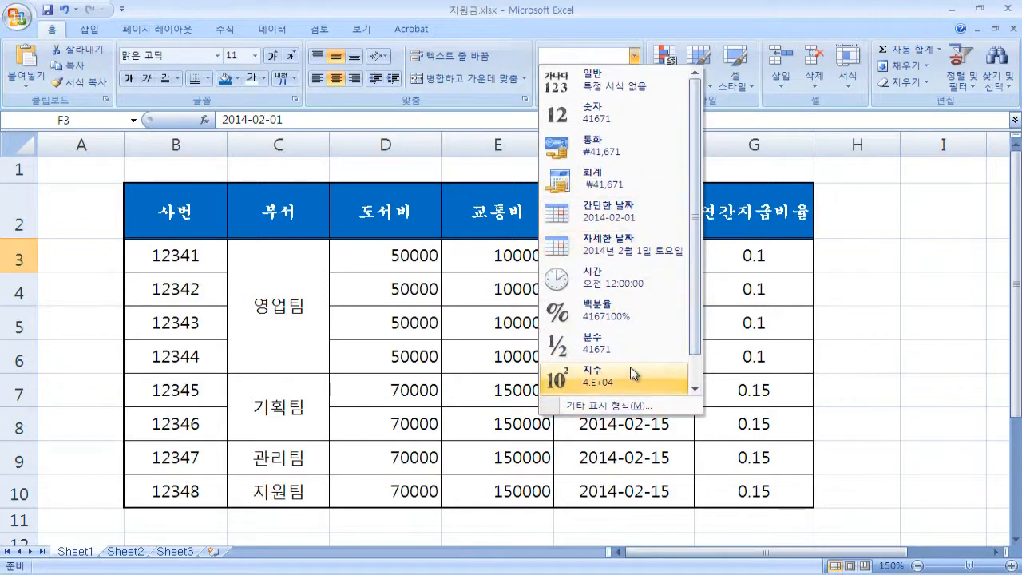
left_click(894, 310)
left_click(923, 292)
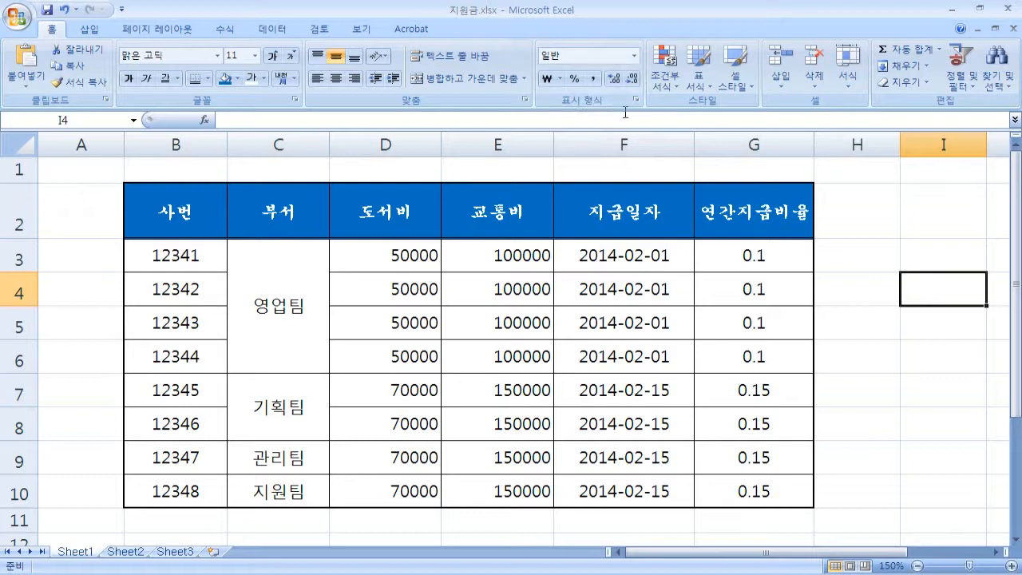
Apply the comma style with thousands separators to the 도서비 amounts in D3:D10.
left_click(399, 257)
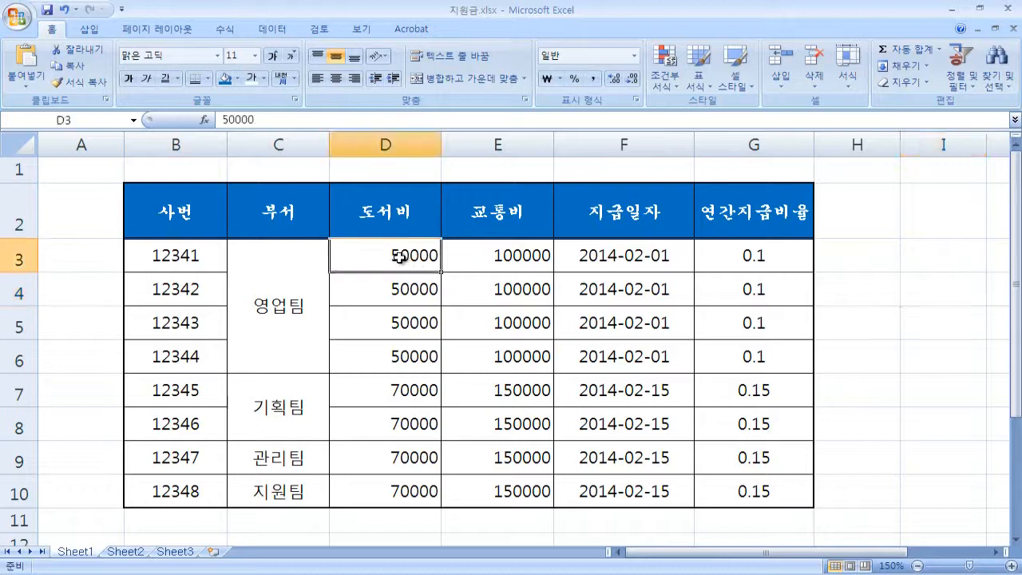
left_click(495, 256)
left_click(411, 255)
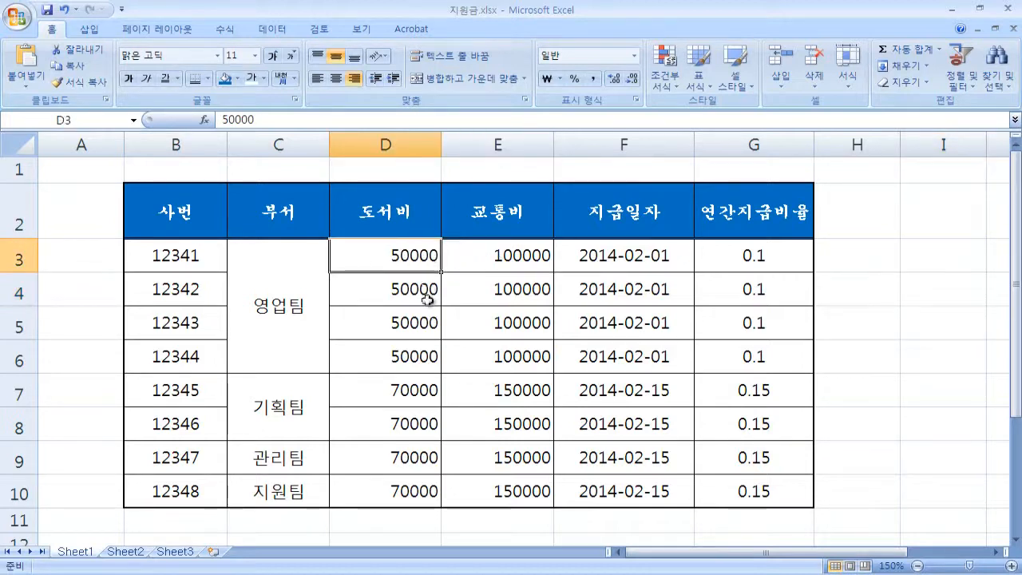
left_click(426, 391)
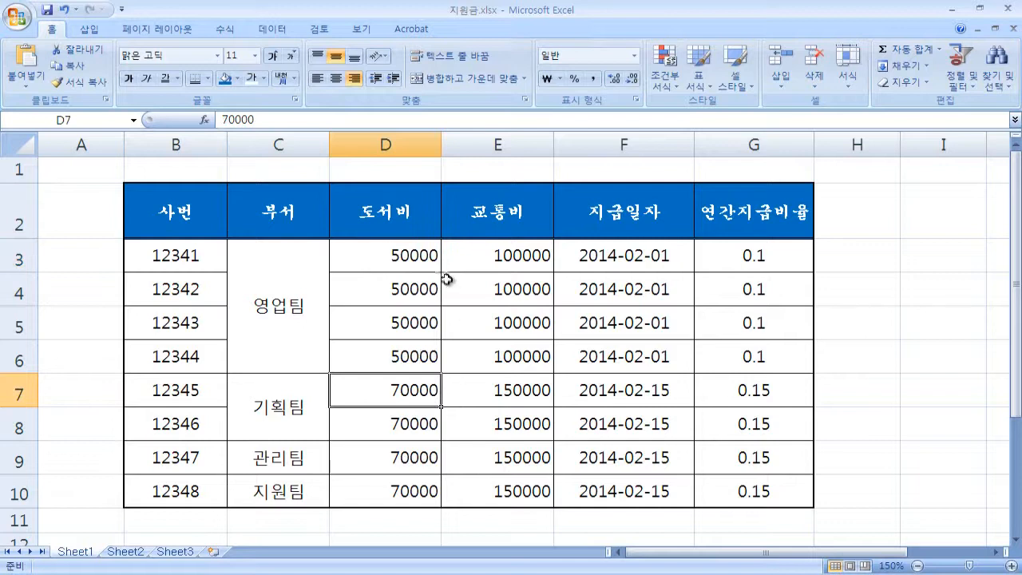
left_click_drag(424, 257, 420, 491)
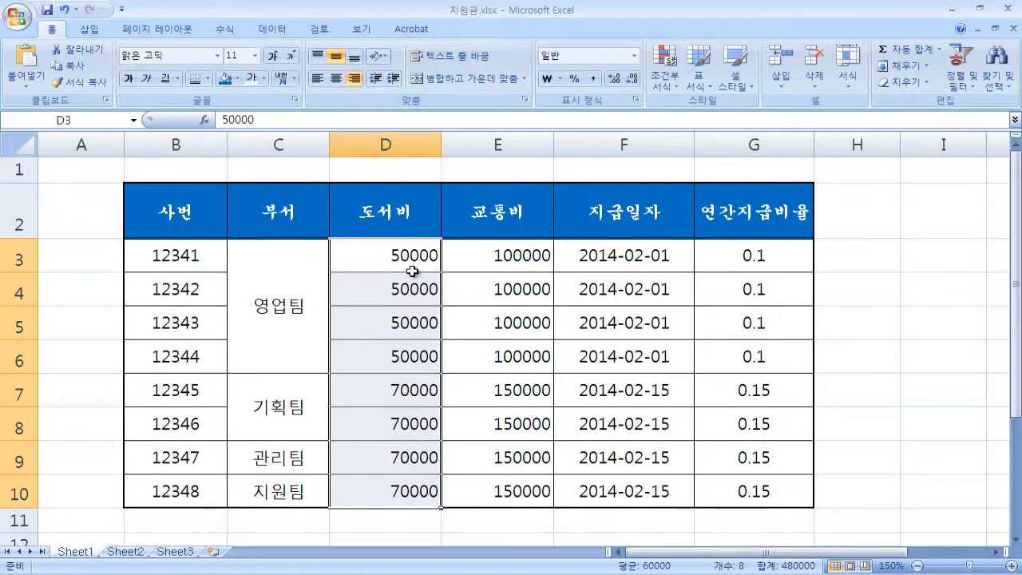
left_click(598, 86)
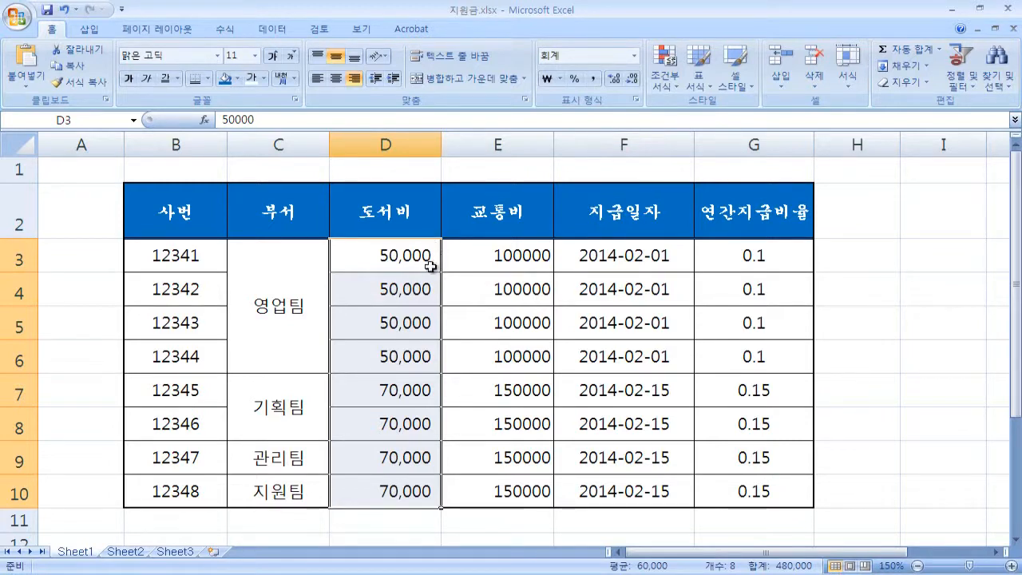
Apply the accounting format with the won symbol (₩) to the 교통비 amounts in E3:E10.
left_click_drag(494, 259, 508, 481)
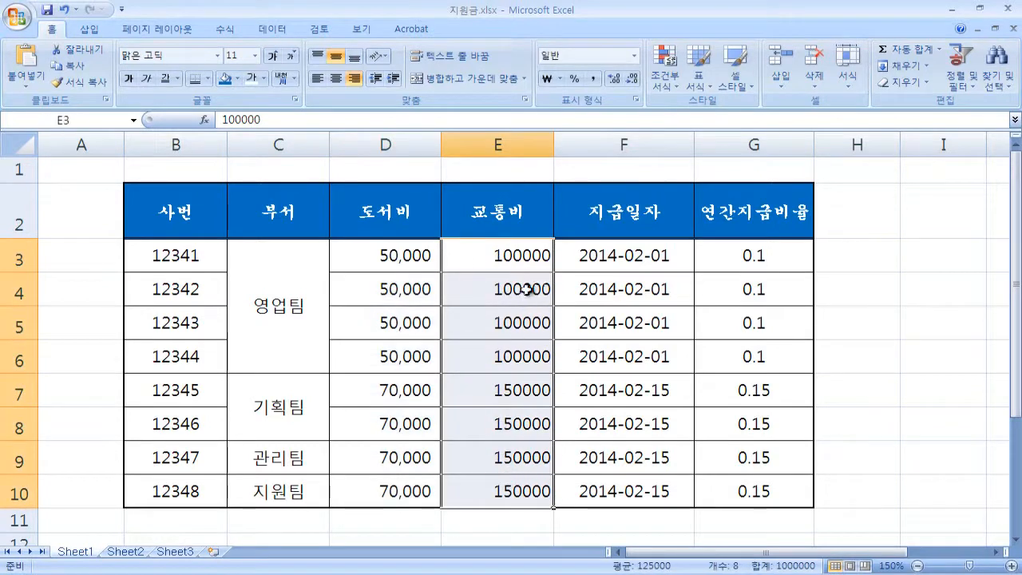
left_click(549, 80)
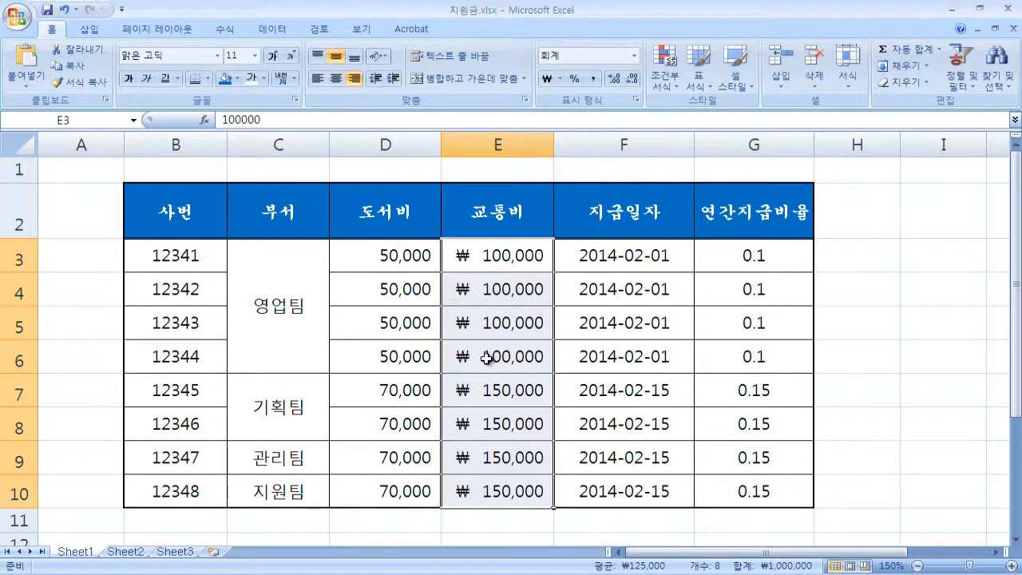
left_click(922, 527)
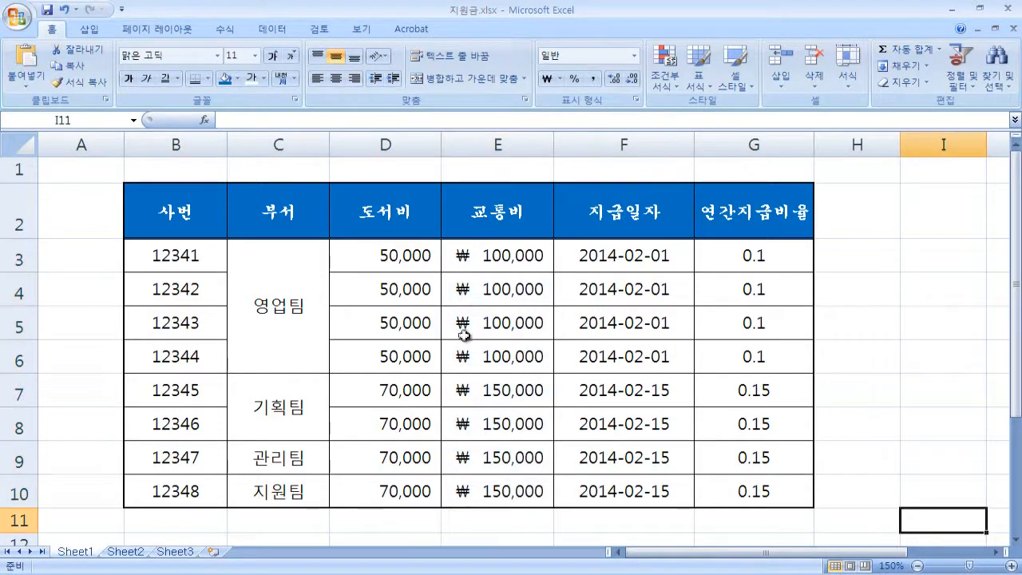
Review the accounting currency symbols available for the 교통비 amounts in E3:E10, without changing the format.
left_click_drag(483, 257, 495, 490)
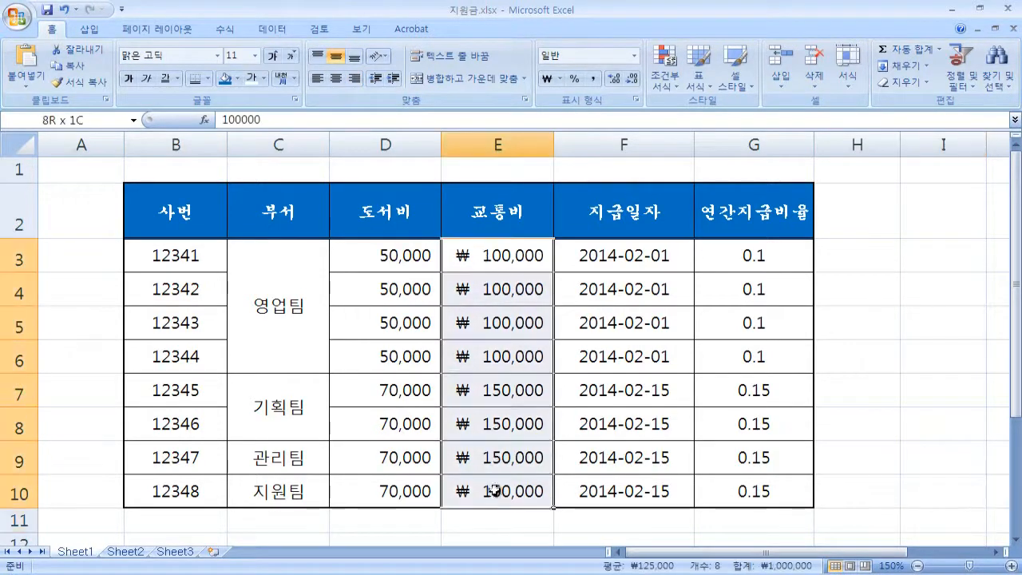
left_click(562, 79)
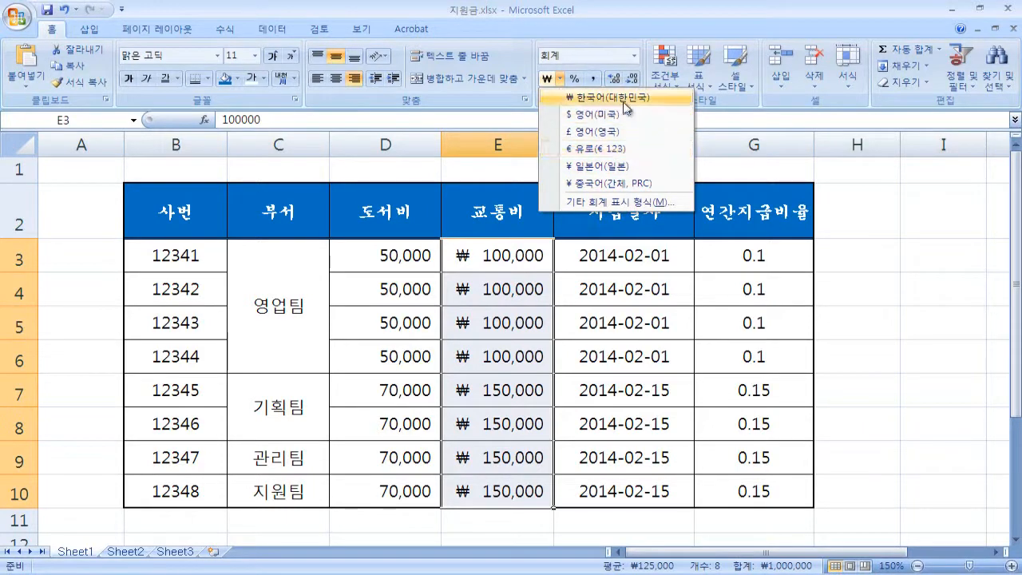
left_click(926, 503)
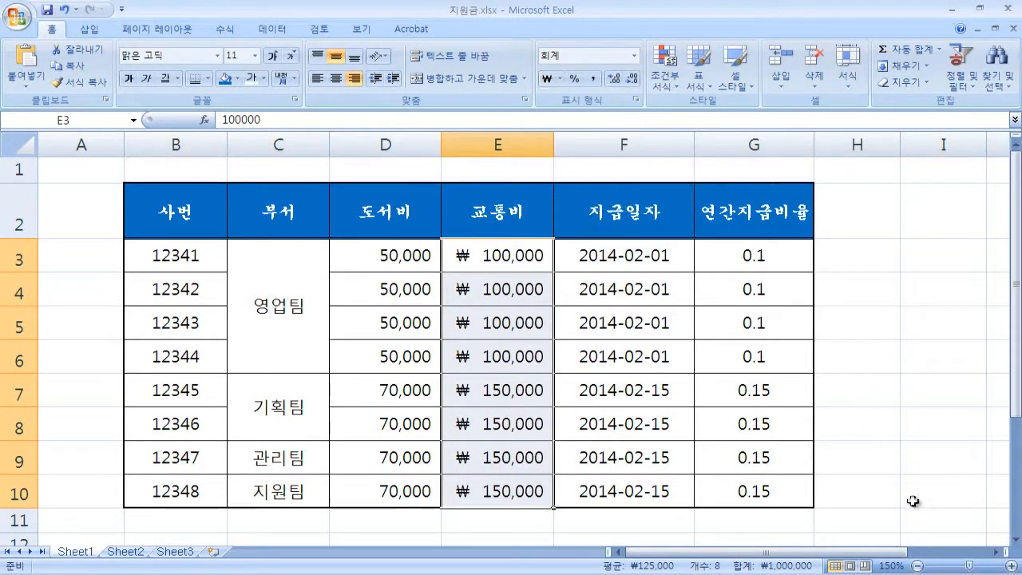
Apply the long date format (자세한 날짜) to the 지급일자 dates in F3:F10 and widen column F to fit them.
left_click(914, 499)
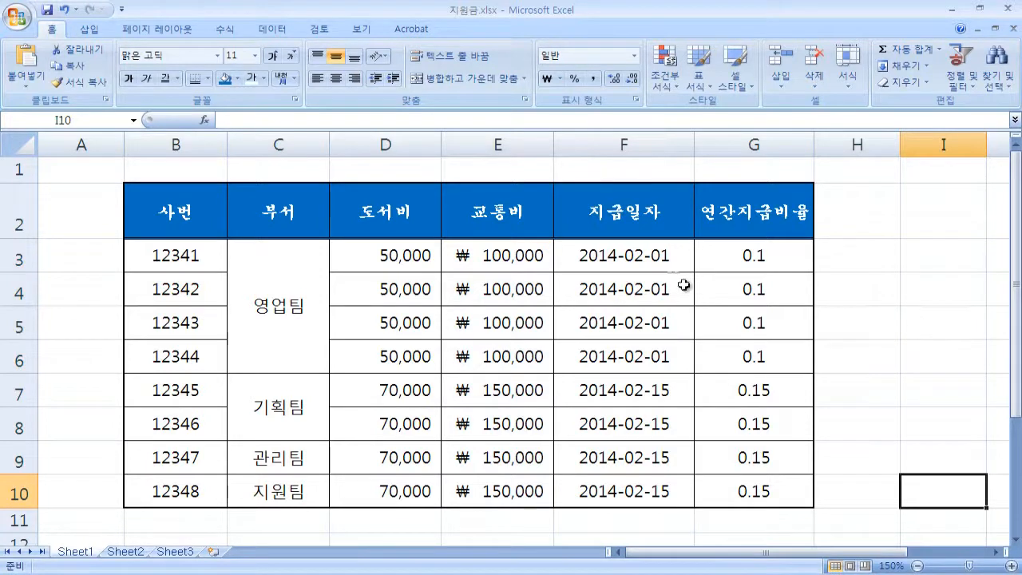
left_click_drag(657, 256, 654, 488)
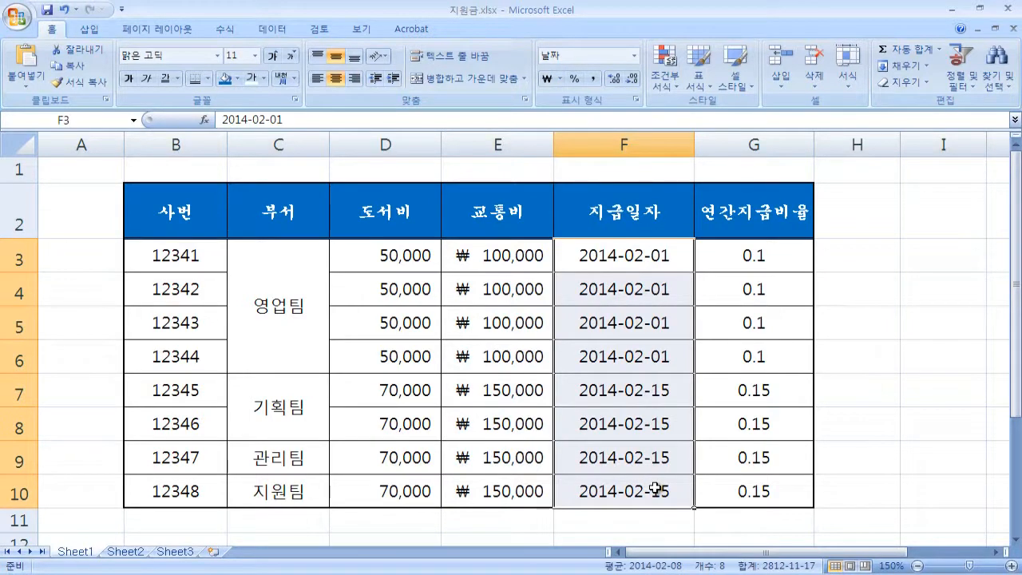
left_click(636, 56)
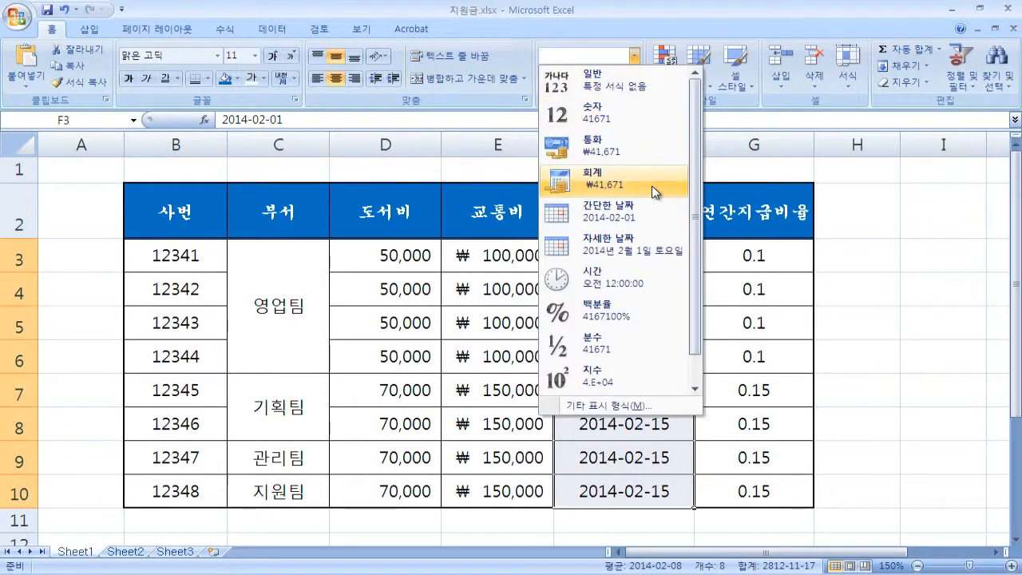
left_click(657, 250)
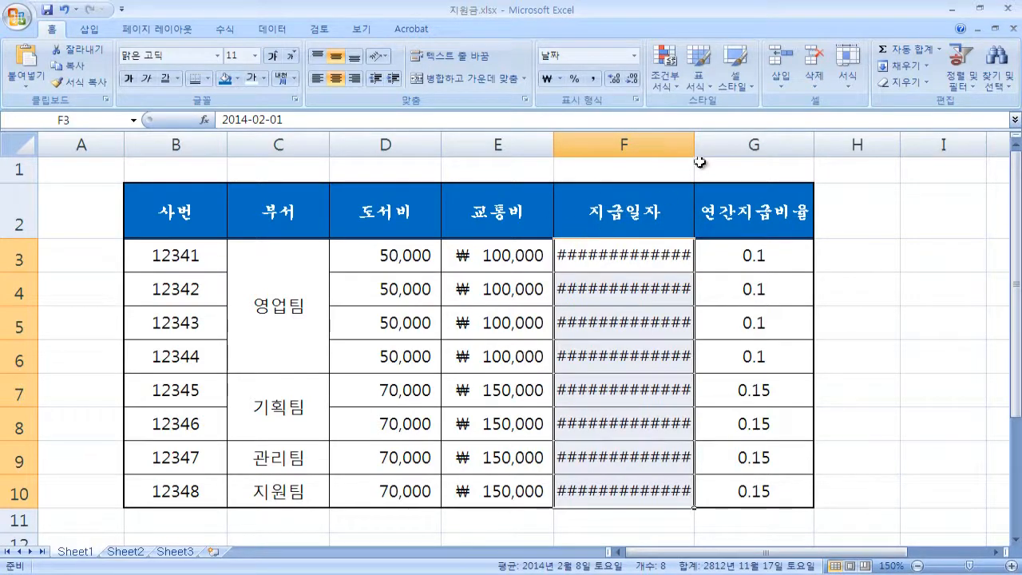
left_click_drag(694, 146, 770, 152)
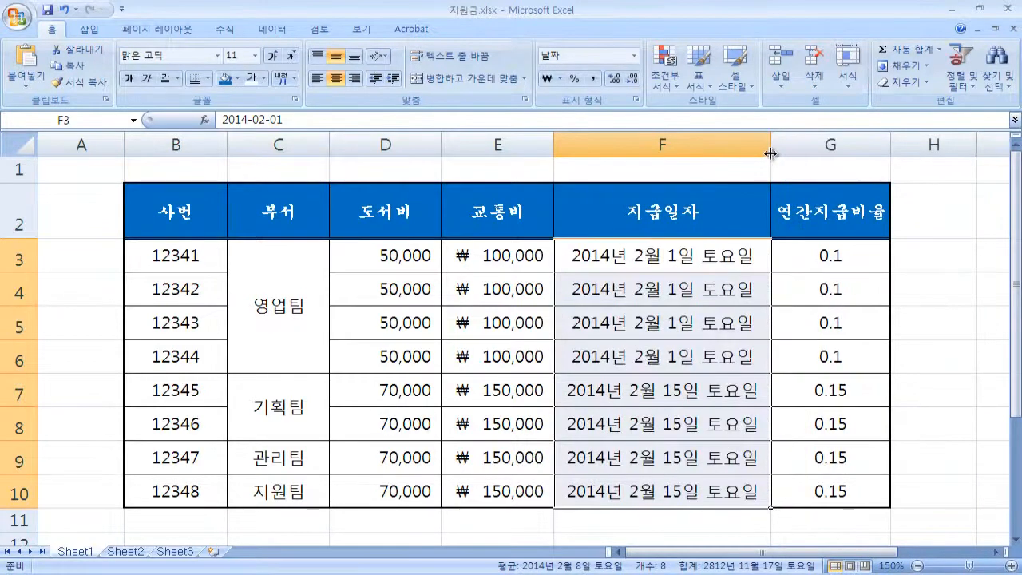
left_click(637, 269)
left_click(954, 231)
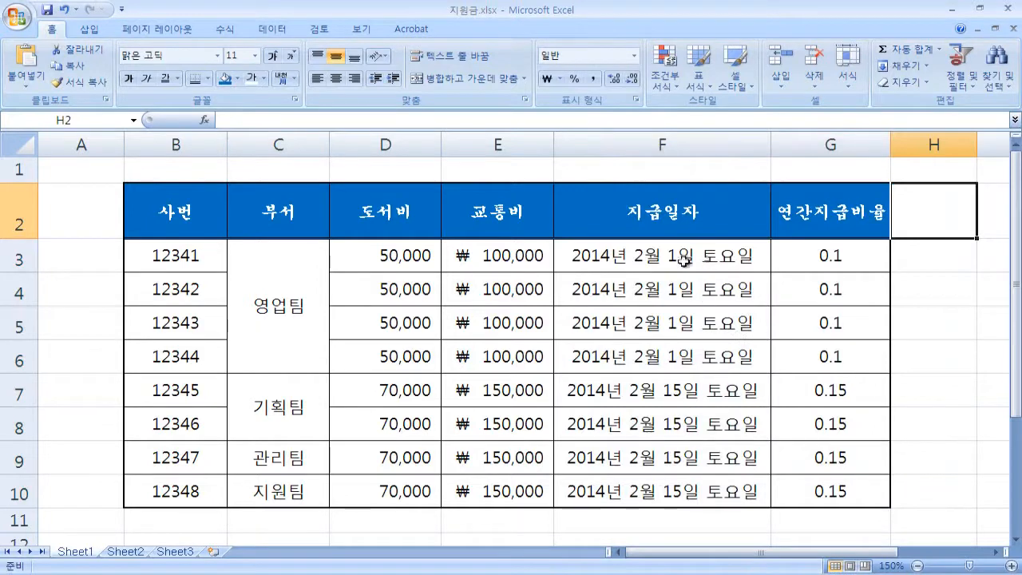
left_click(635, 56)
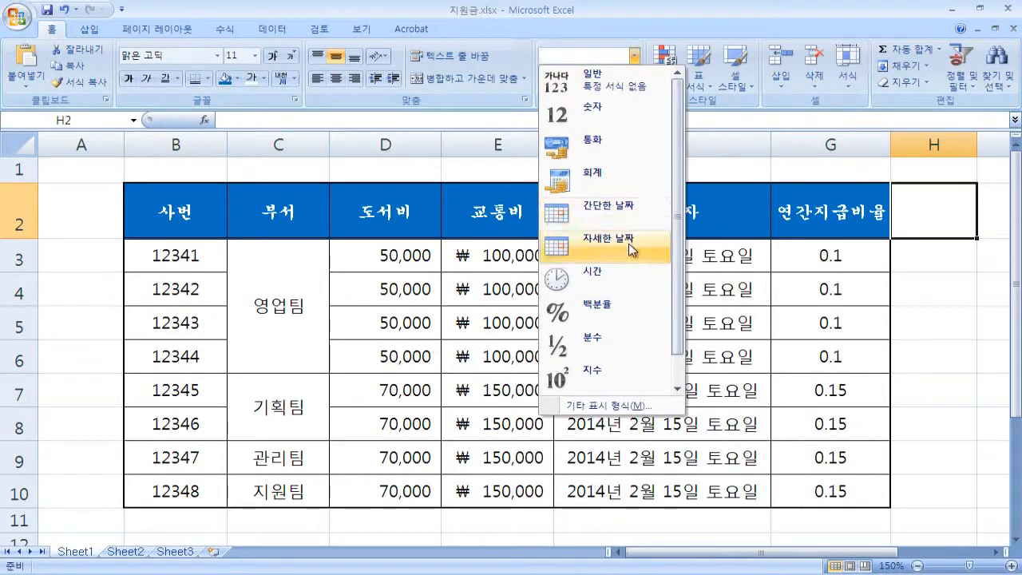
left_click(938, 295)
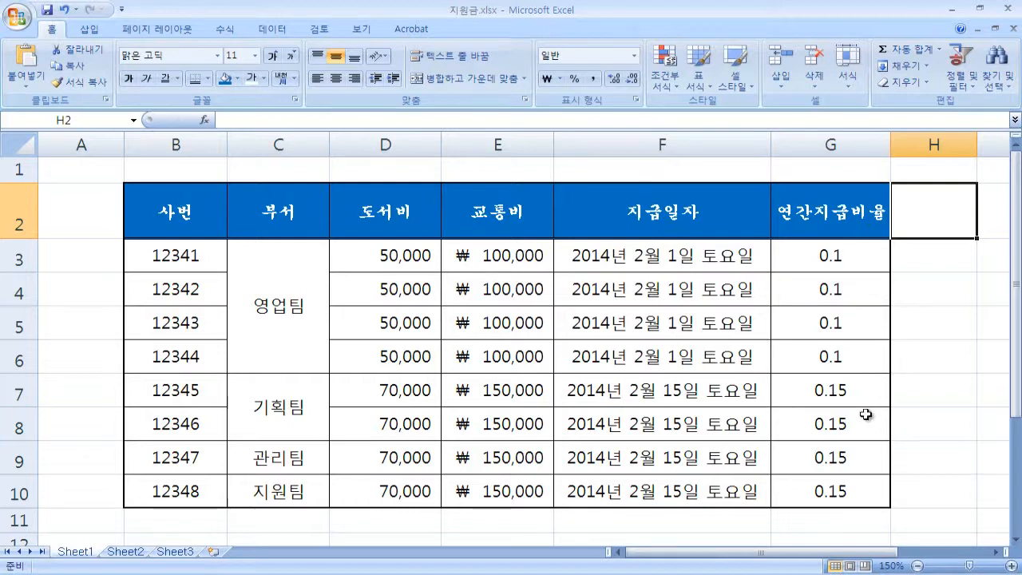
Apply the percent style to the 연간지급비율 values in G3:G10.
left_click(840, 262)
left_click_drag(842, 289, 857, 485)
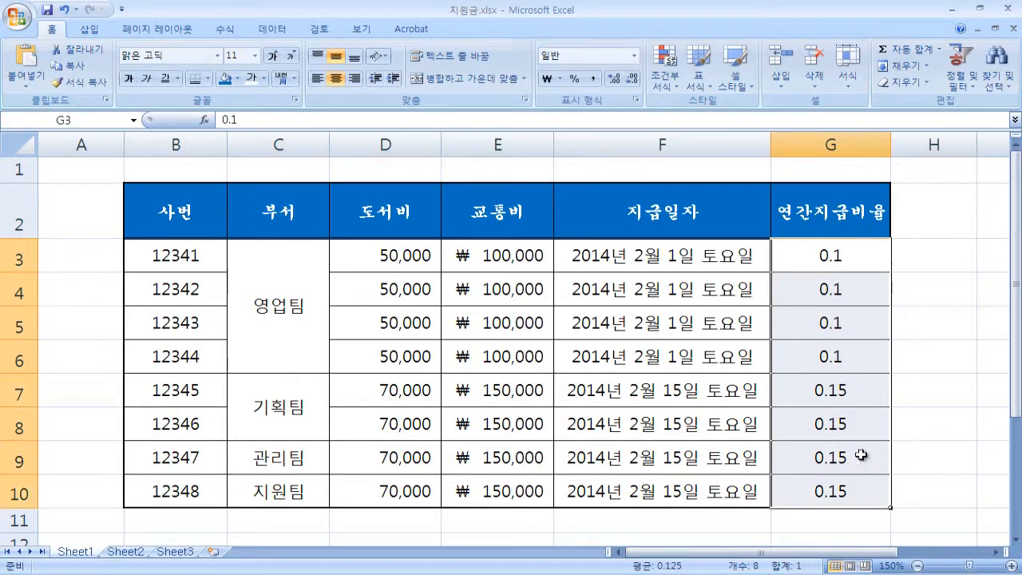
left_click(575, 79)
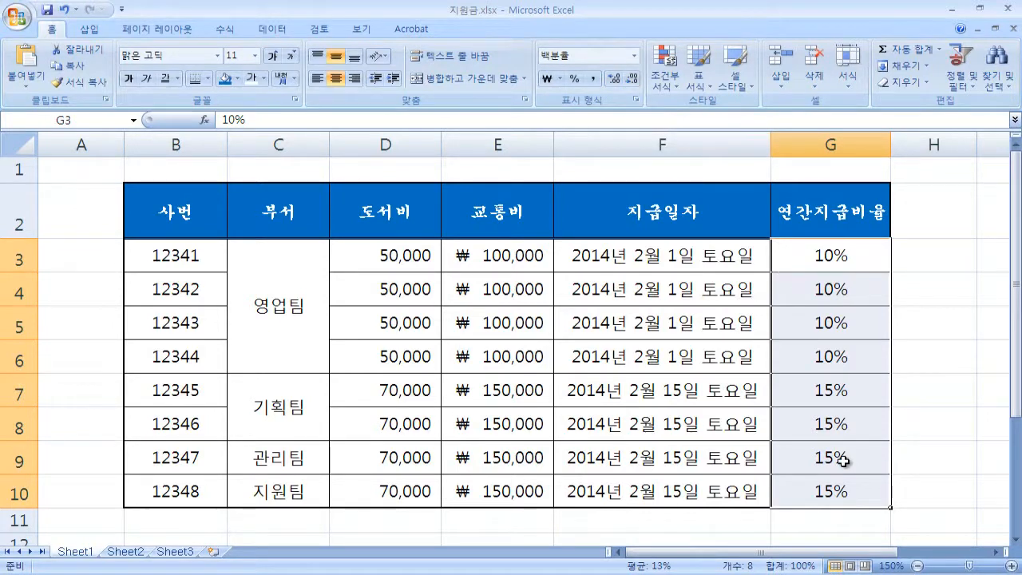
Try extra decimal places on the percentages in G3:G10 and return them to whole percentages.
left_click(613, 79)
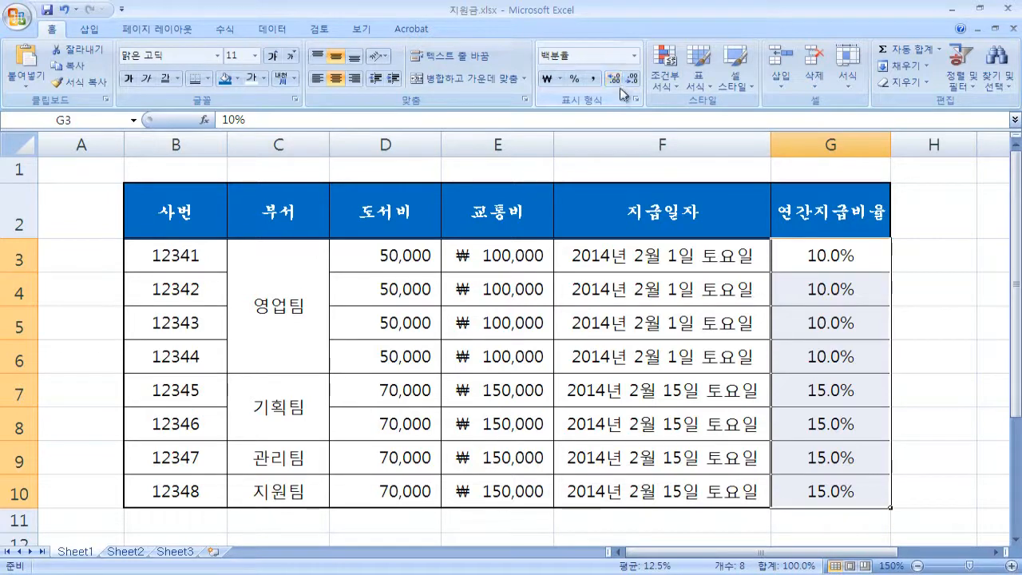
left_click(614, 79)
left_click(631, 85)
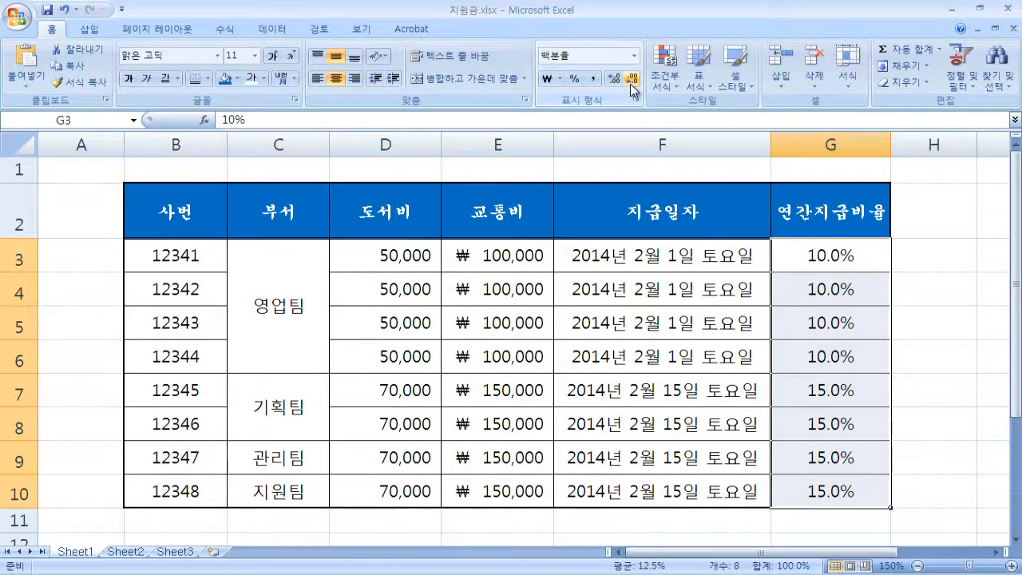
left_click(630, 85)
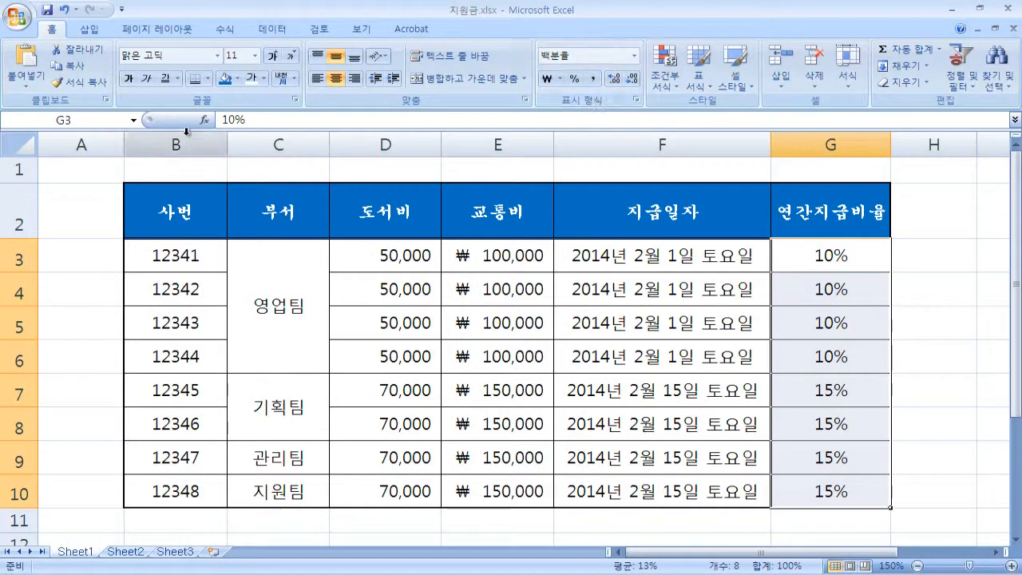
left_click(80, 170)
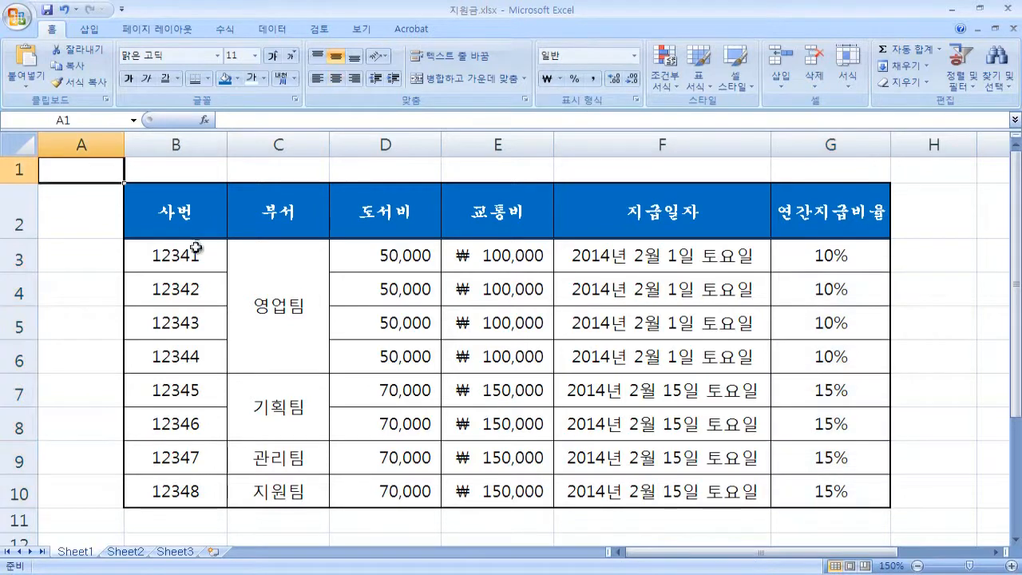
Review the percentage, date and accounting options in the cell number format settings for the 사번 cells B3:B10, without applying any.
left_click_drag(202, 255, 216, 490)
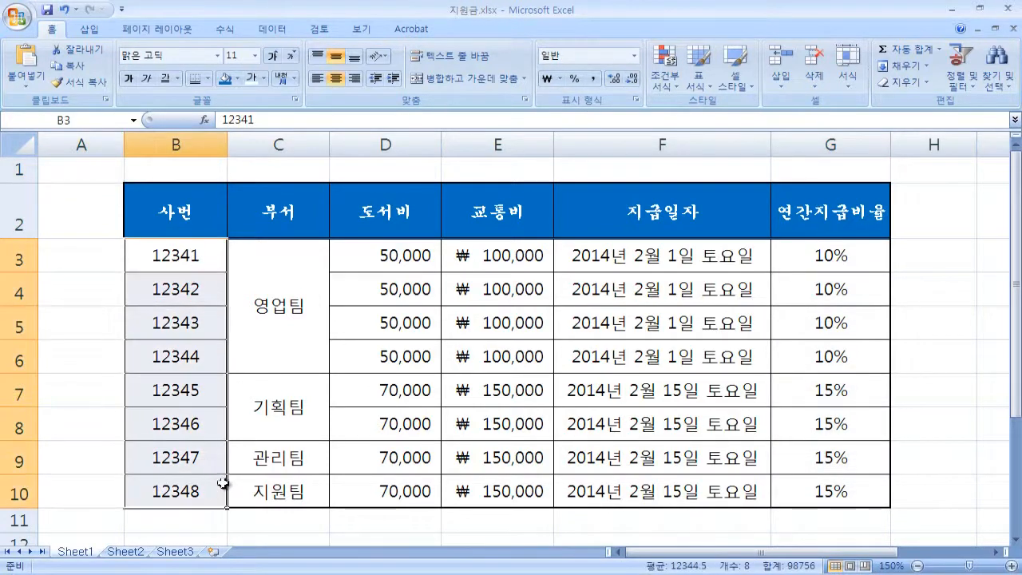
right_click(214, 256)
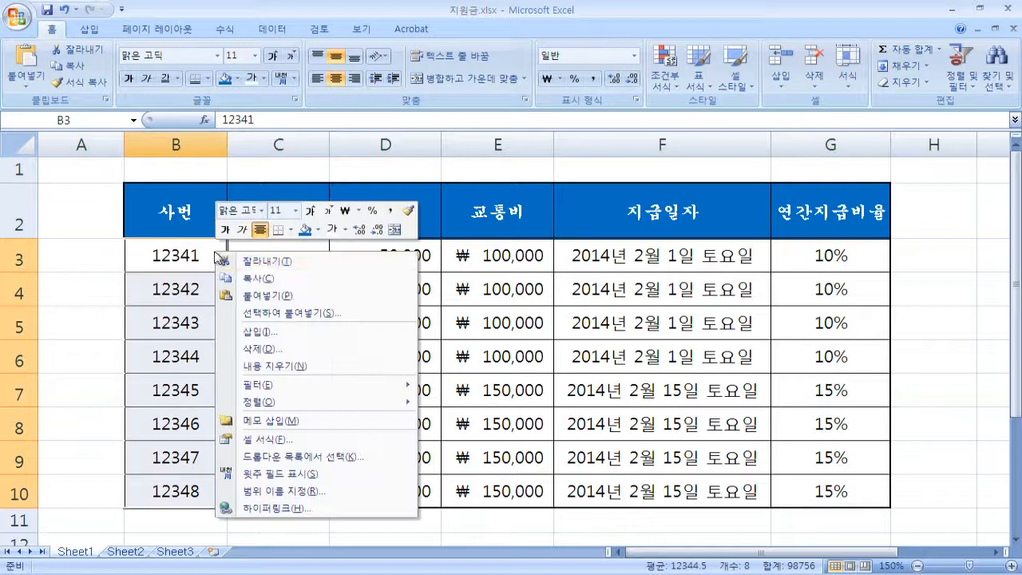
left_click(335, 440)
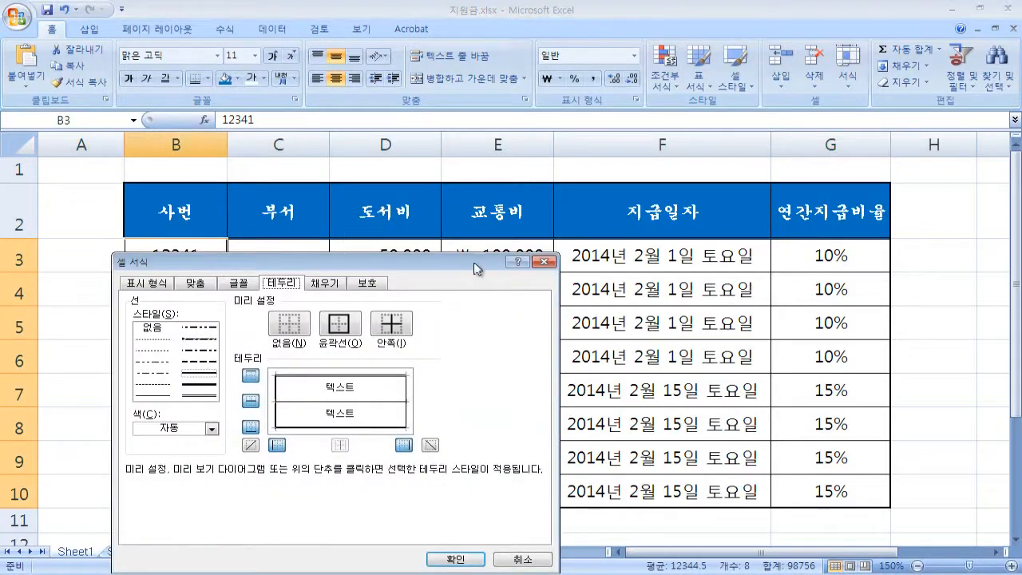
left_click_drag(488, 264, 737, 147)
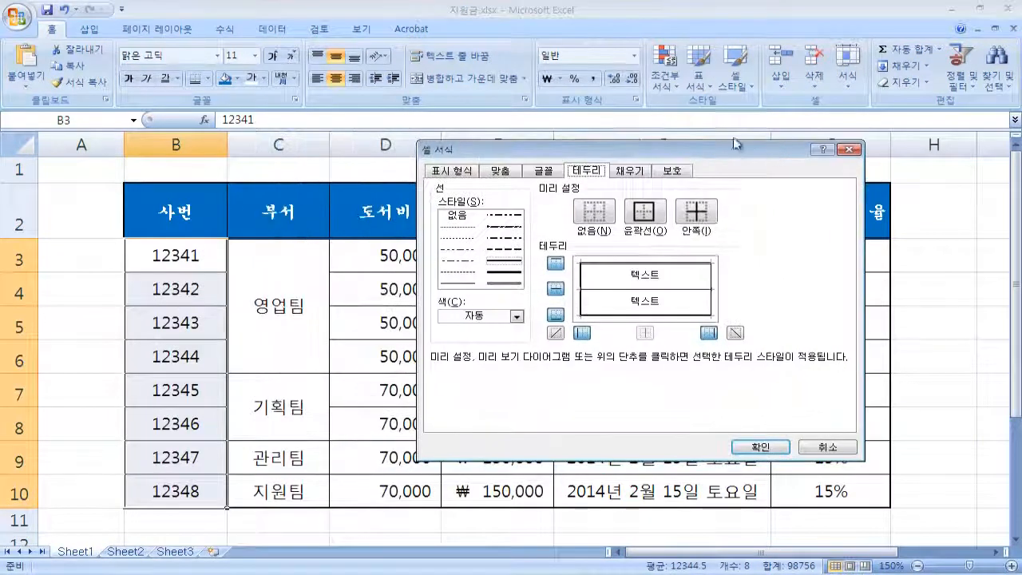
left_click(462, 171)
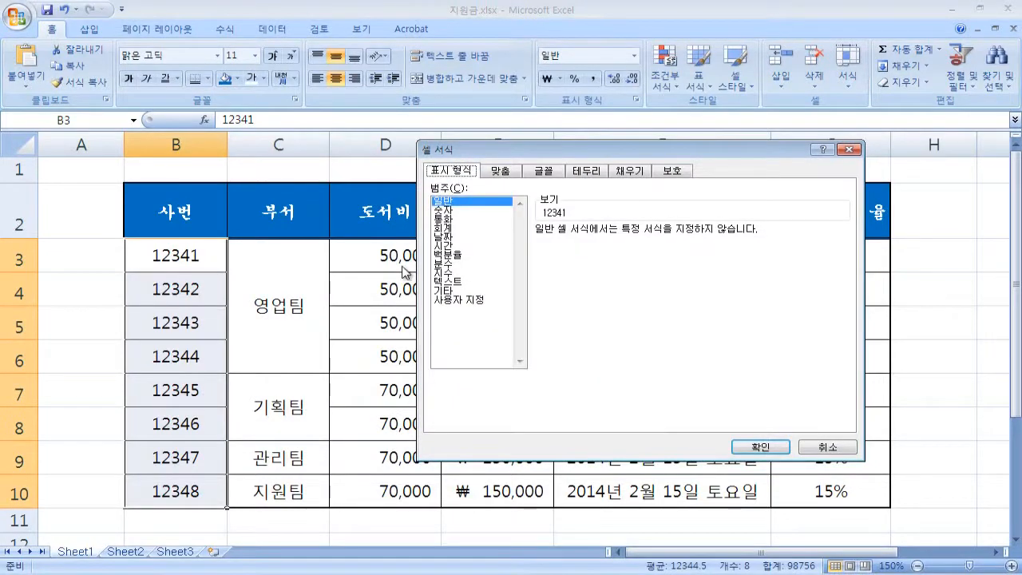
left_click(466, 255)
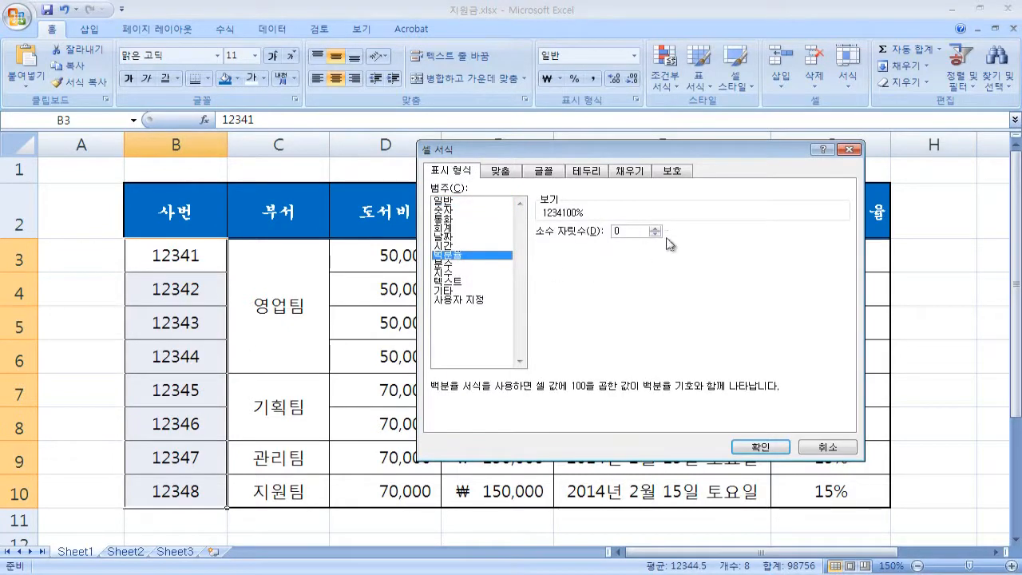
left_click(446, 237)
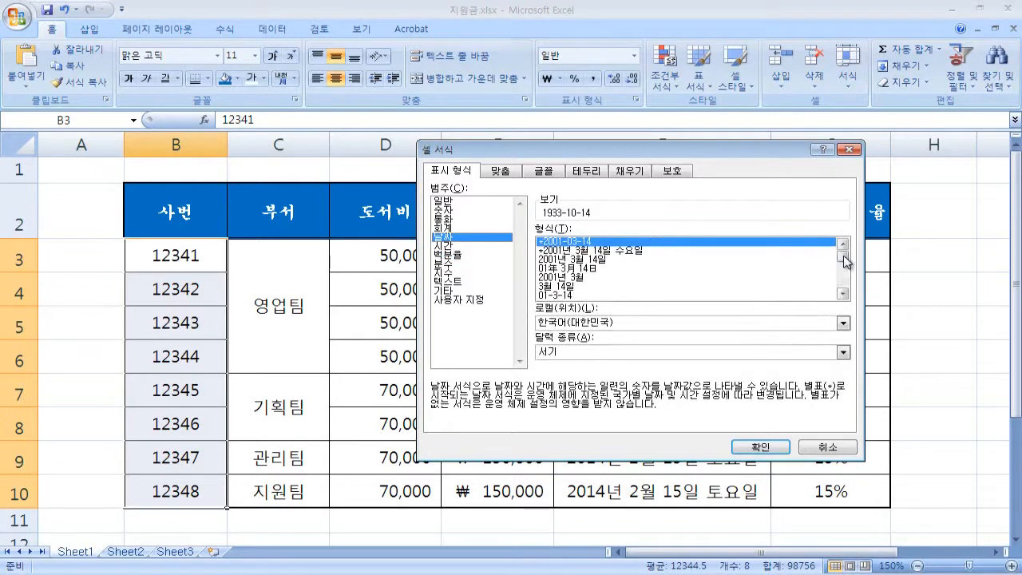
mouse_move(844, 272)
left_mouse_down()
mouse_move(849, 286)
mouse_move(850, 256)
left_mouse_up()
left_click(442, 227)
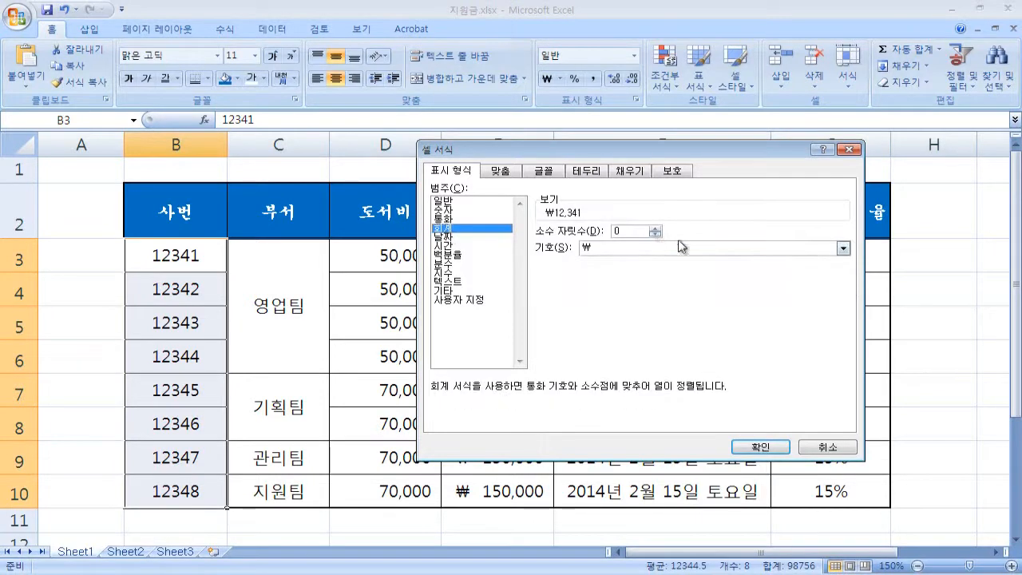
left_click(843, 248)
mouse_move(845, 272)
left_mouse_down()
mouse_move(845, 297)
mouse_move(846, 272)
left_mouse_up()
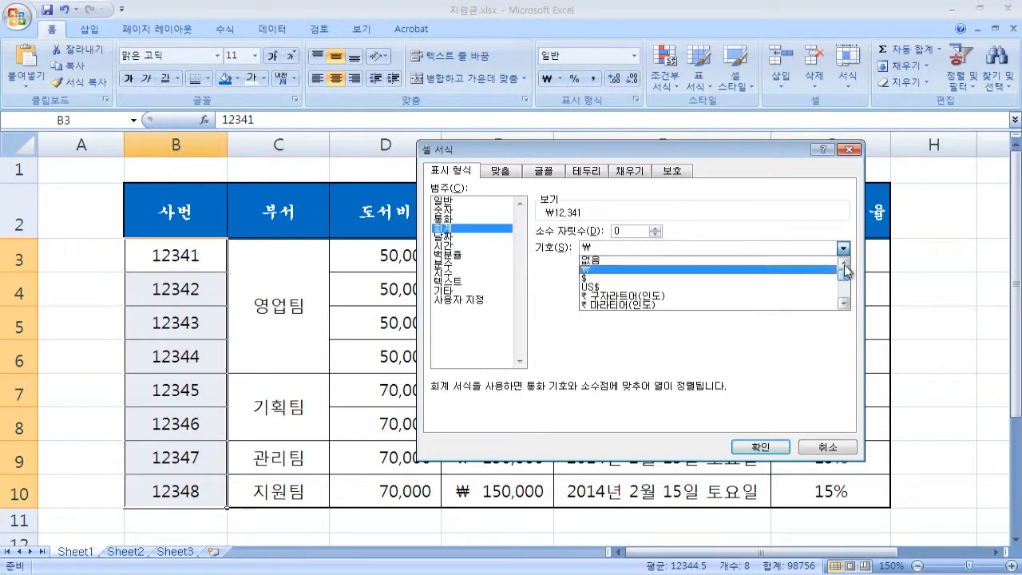
left_click(607, 269)
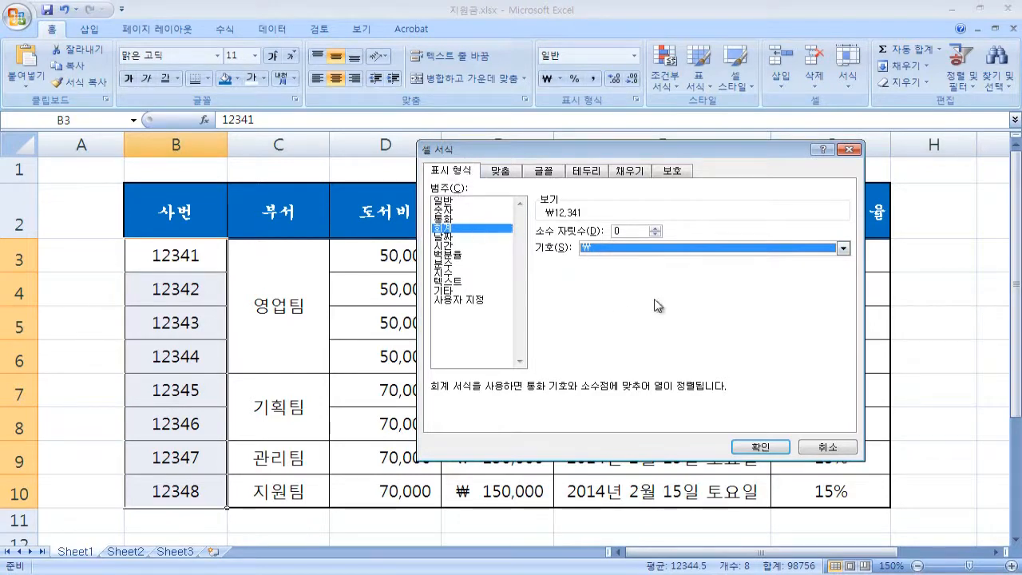
left_click(825, 453)
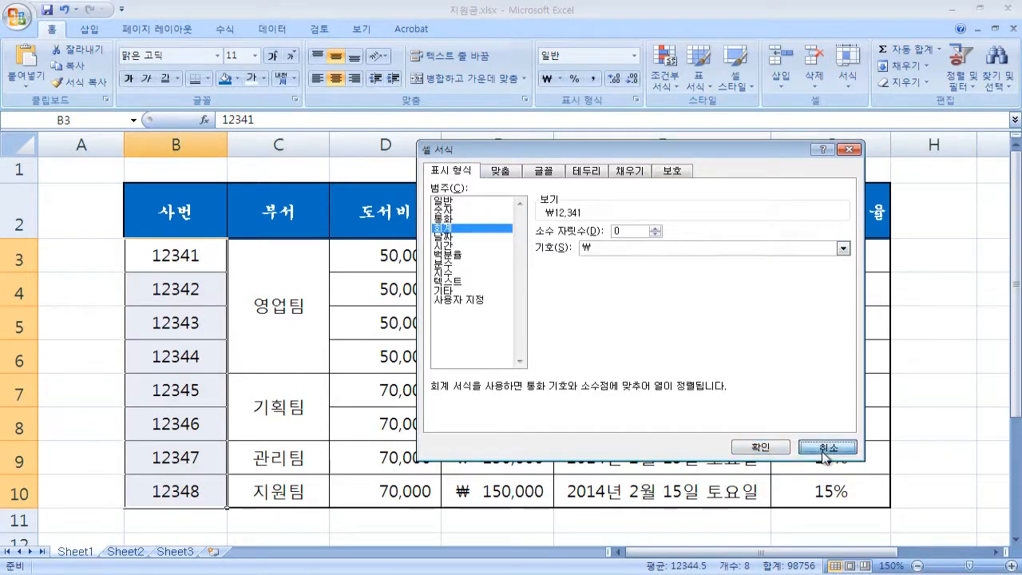
left_click(957, 520)
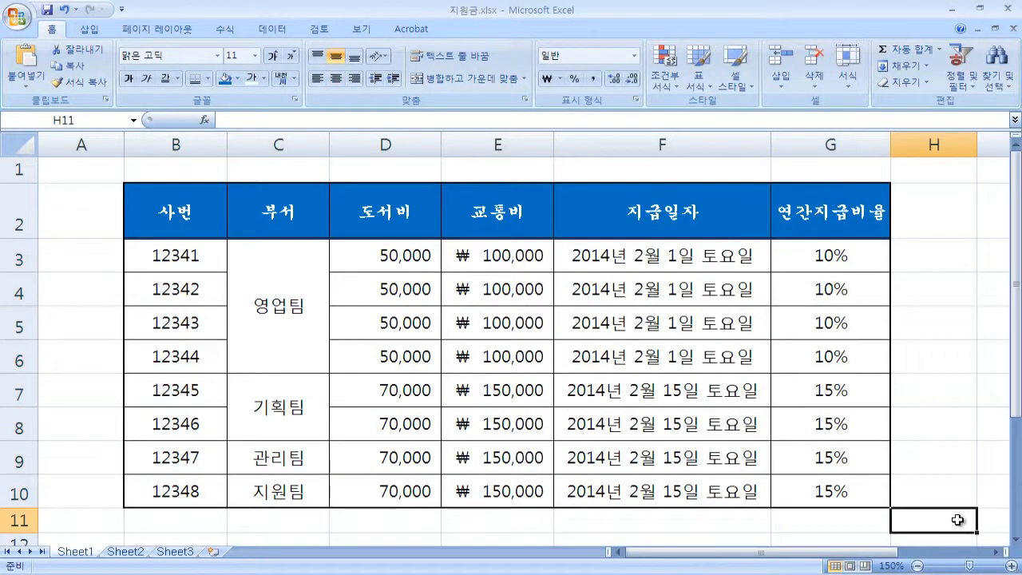